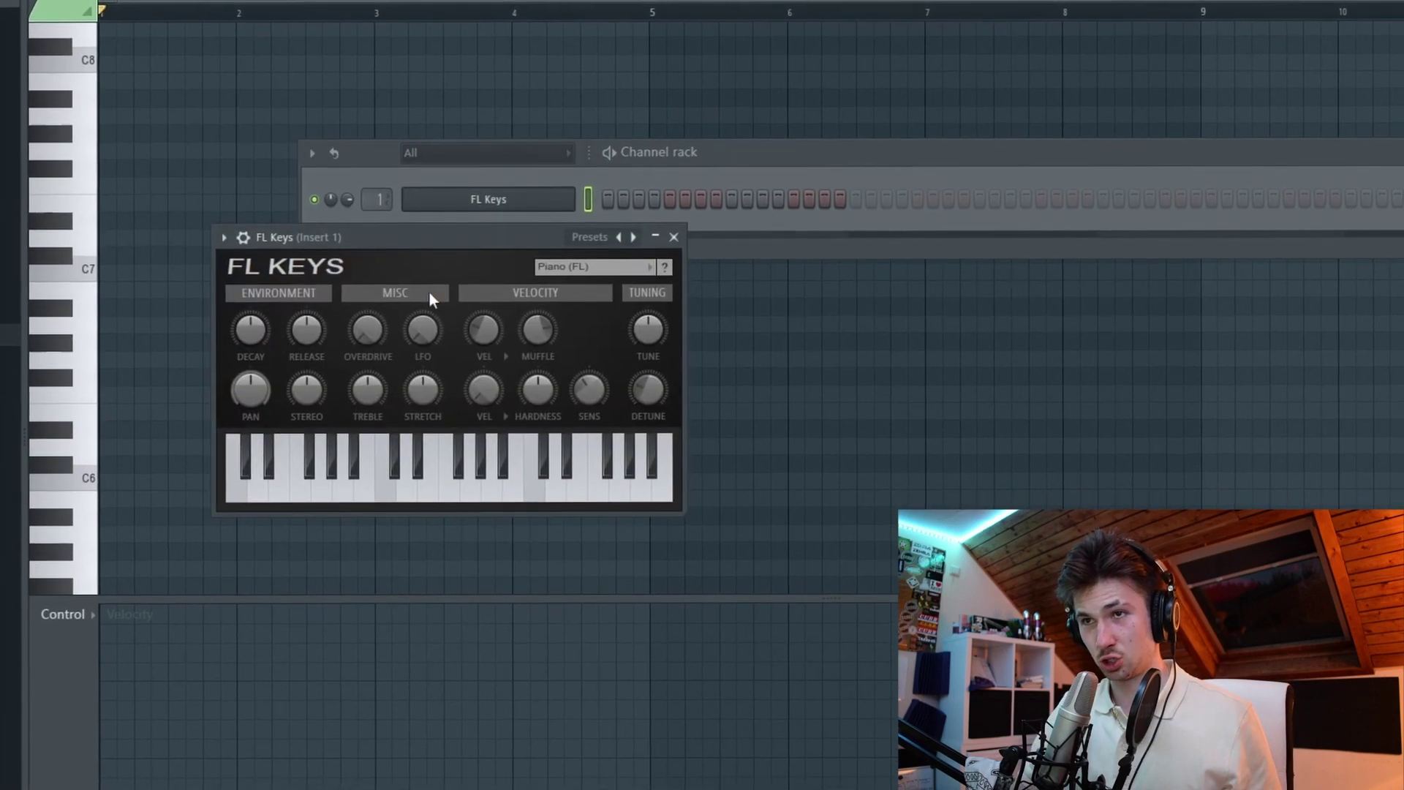
Switch FL Keys to the Dark Piano preset and duplicate bars 1-4 into bars 5-8
{"action": "left_click", "coordinate": [632, 245]}
{"action": "left_click", "coordinate": [632, 245]}
{"action": "left_click", "coordinate": [656, 216]}
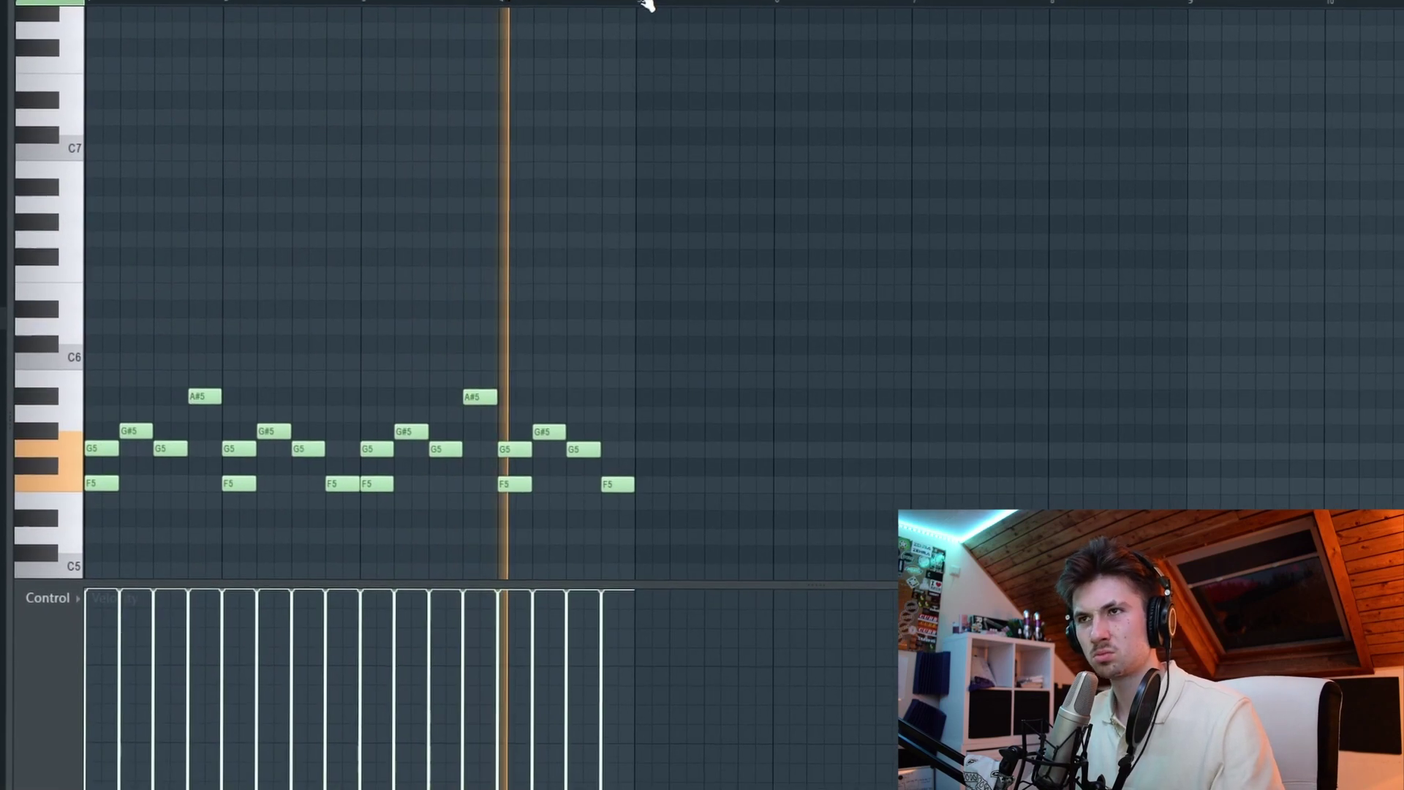
{"action": "left_click_drag", "start_coordinate": [646, 15], "coordinate": [336, 14]}
{"action": "key", "text": "ctrl+b"}
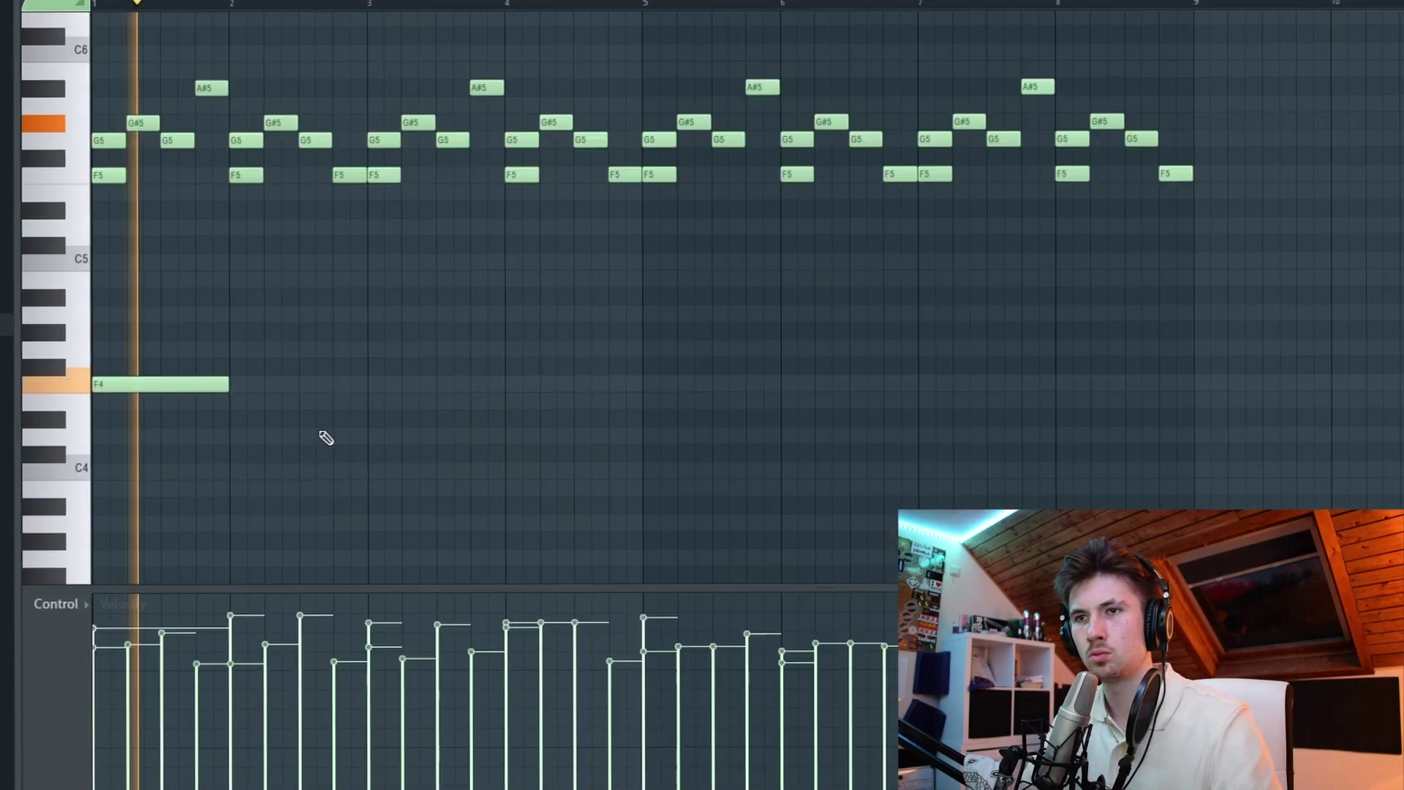
Add F4 bass notes at bars 3, 5 and 7, then play back the melody
{"action": "left_click", "coordinate": [386, 384]}
{"action": "left_click", "coordinate": [658, 383]}
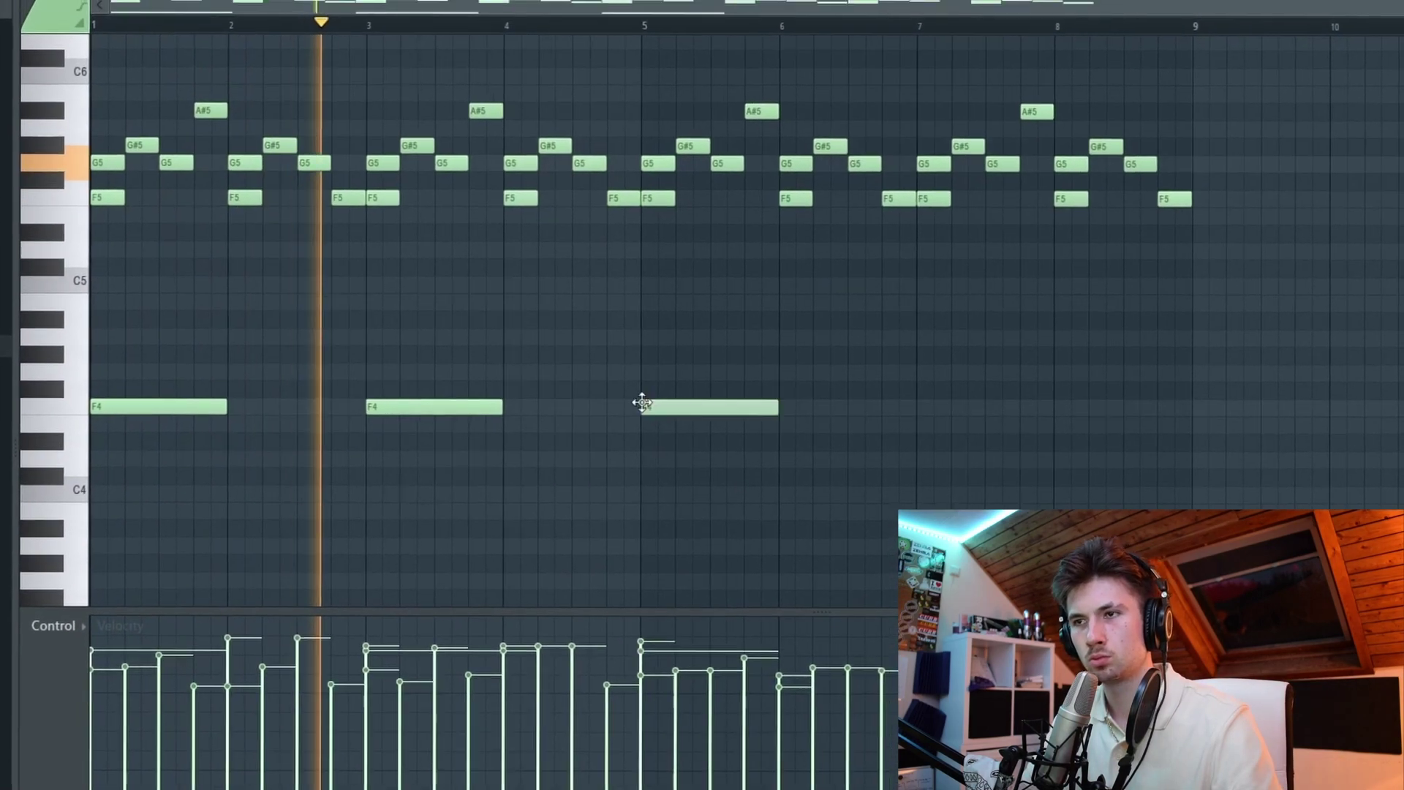
{"action": "left_click", "coordinate": [932, 383]}
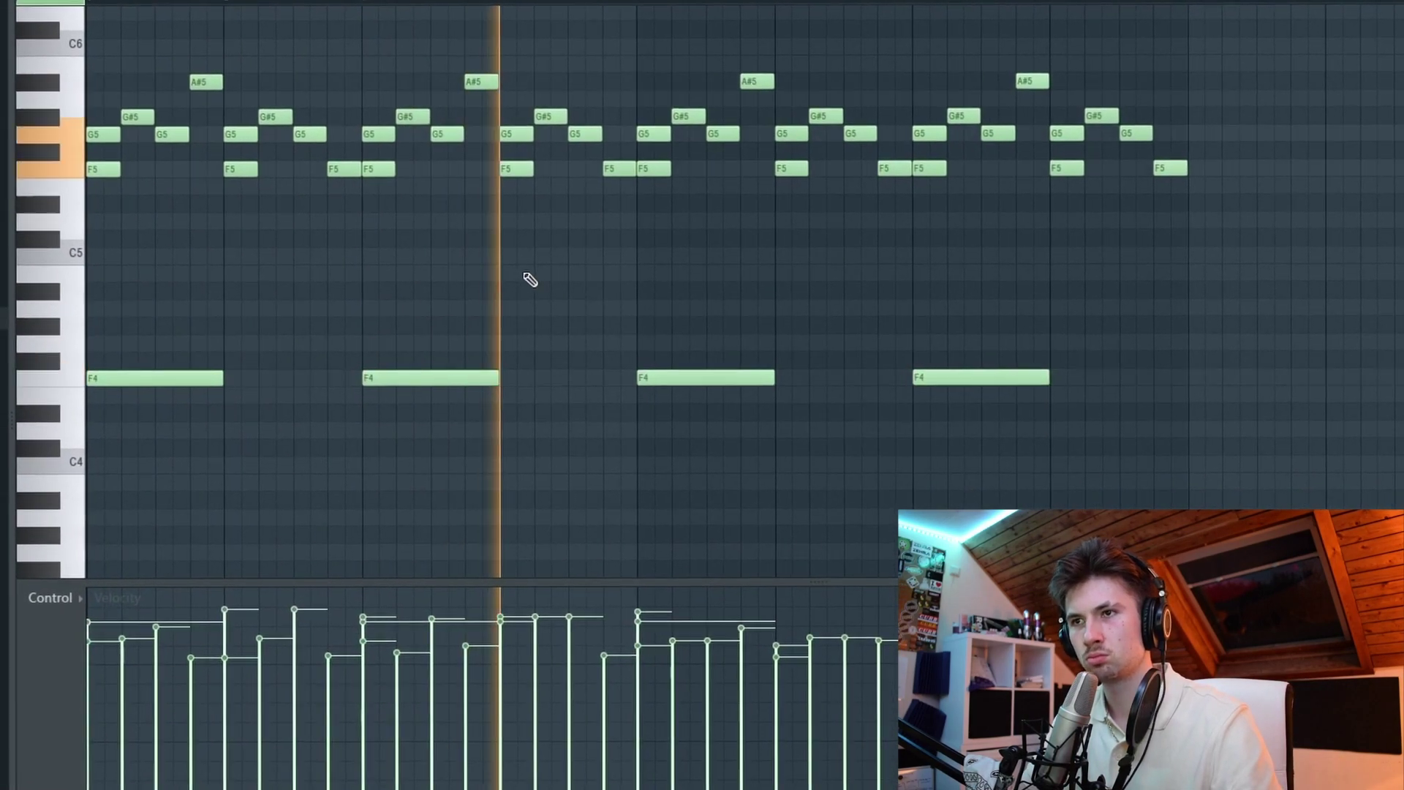
{"action": "scroll", "coordinate": [585, 351], "scroll_direction": "up", "scroll_amount": 5}
{"action": "scroll", "coordinate": [877, 424], "scroll_direction": "down", "scroll_amount": 6}
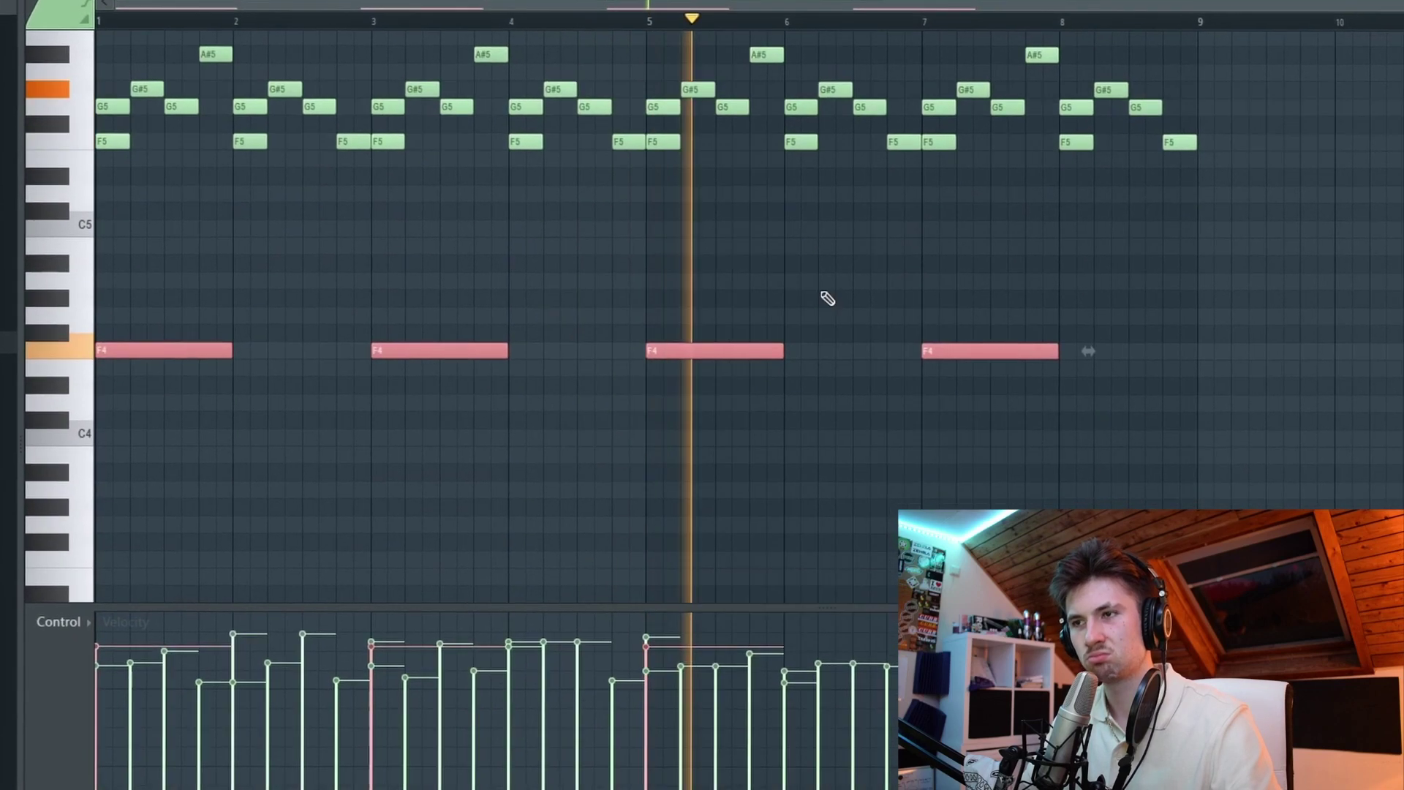
{"action": "scroll", "coordinate": [899, 292], "scroll_direction": "up", "scroll_amount": 3}
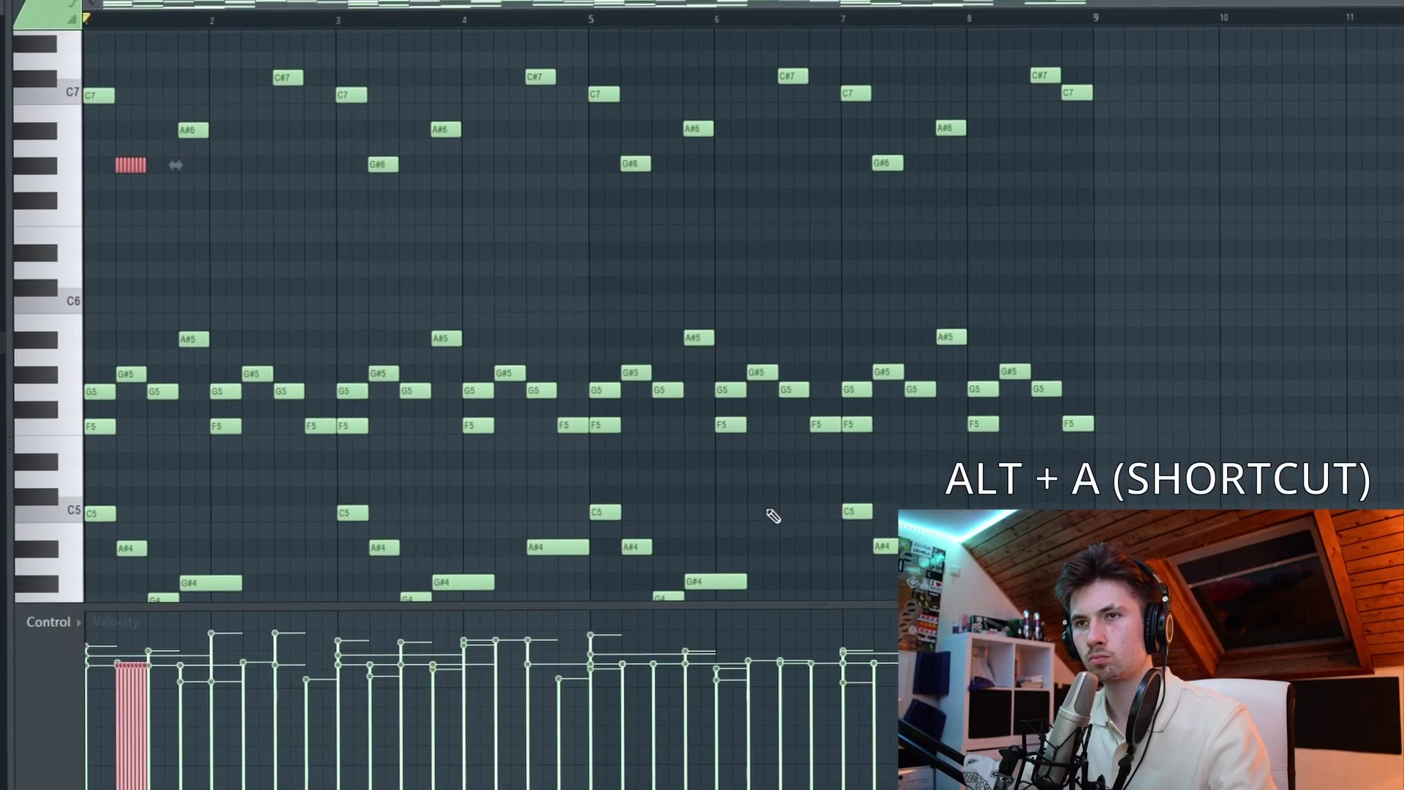
{"action": "key", "text": "space"}
{"action": "key", "text": "ctrl+d"}
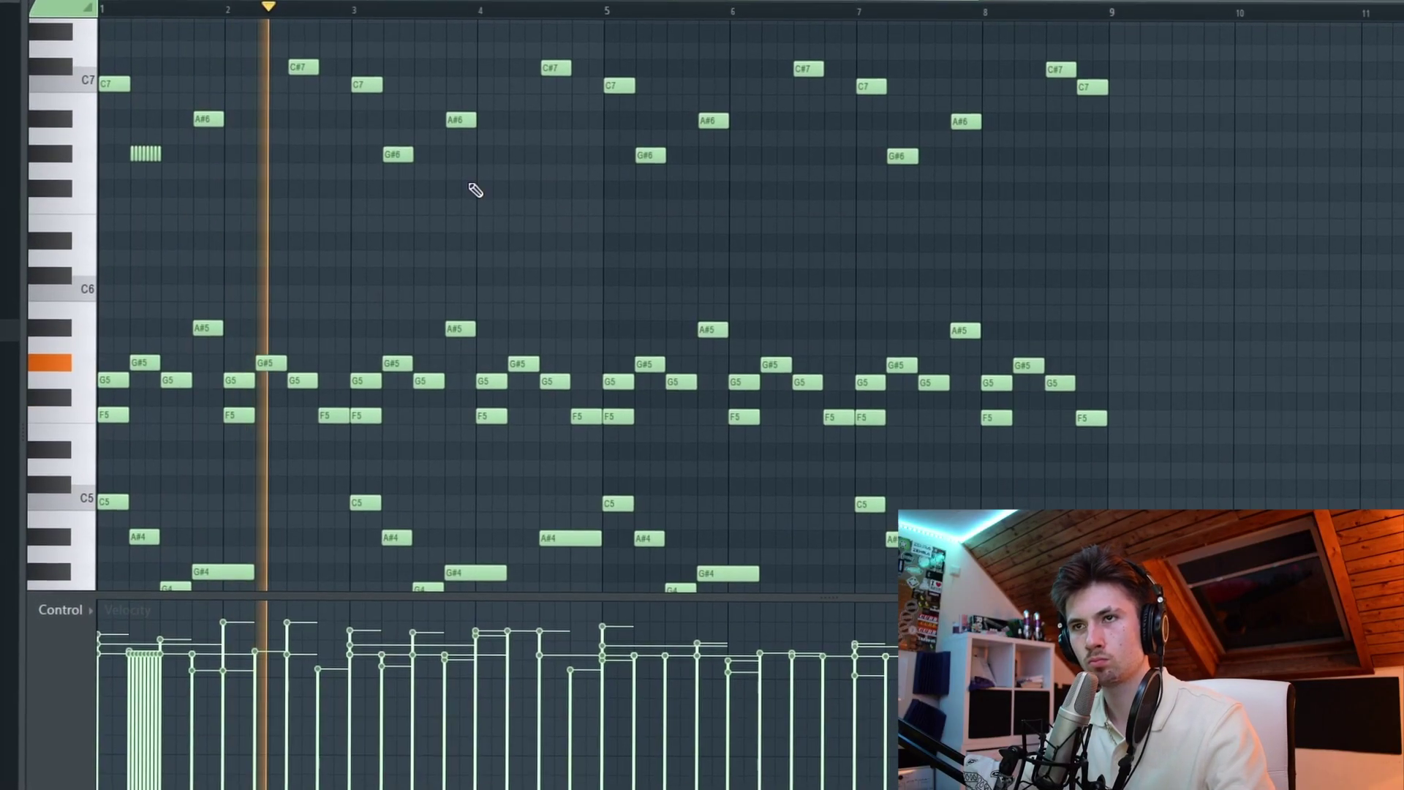
Arpeggiate the G#6 note in bar 3 with a raised time multiplier
{"action": "left_click", "coordinate": [397, 154]}
{"action": "key", "text": "alt+a"}
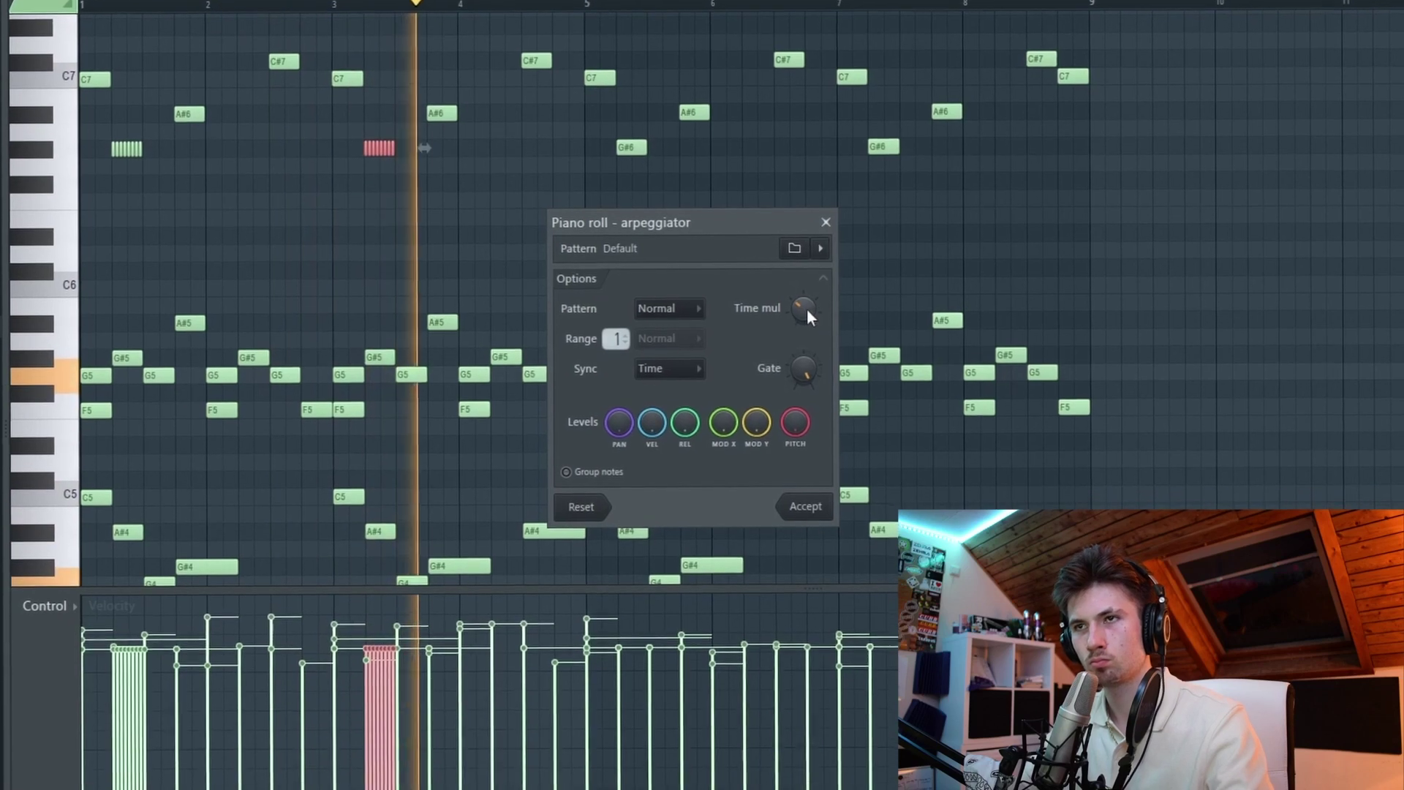
{"action": "left_click_drag", "start_coordinate": [805, 309], "coordinate": [810, 301]}
{"action": "left_click", "coordinate": [808, 506]}
{"action": "key", "text": "ctrl+d"}
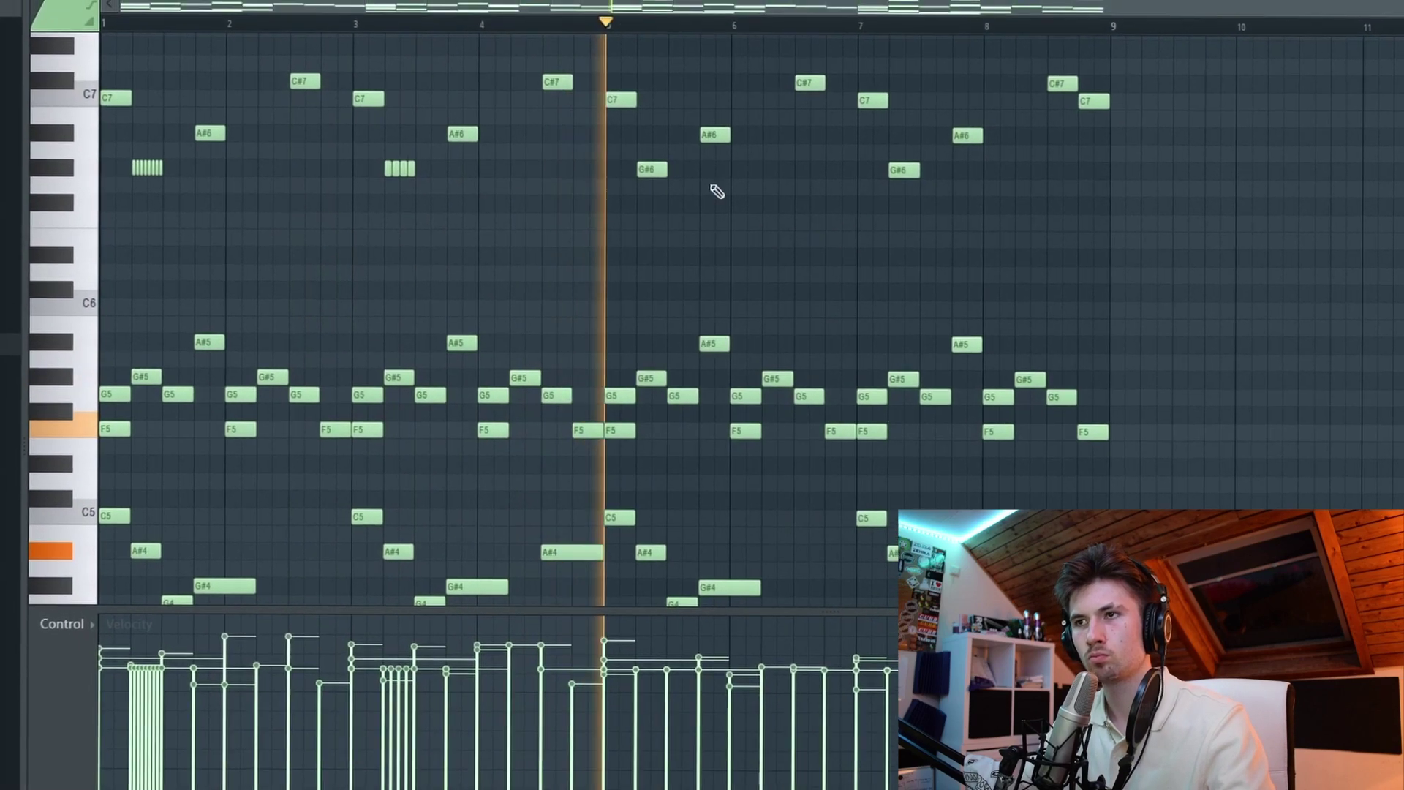
Arpeggiate the G#6 notes in bars 5 and 7, then select the first arpeggio group
{"action": "left_click", "coordinate": [651, 169]}
{"action": "key", "text": "alt+a"}
{"action": "left_click", "coordinate": [813, 506]}
{"action": "left_click", "coordinate": [904, 169]}
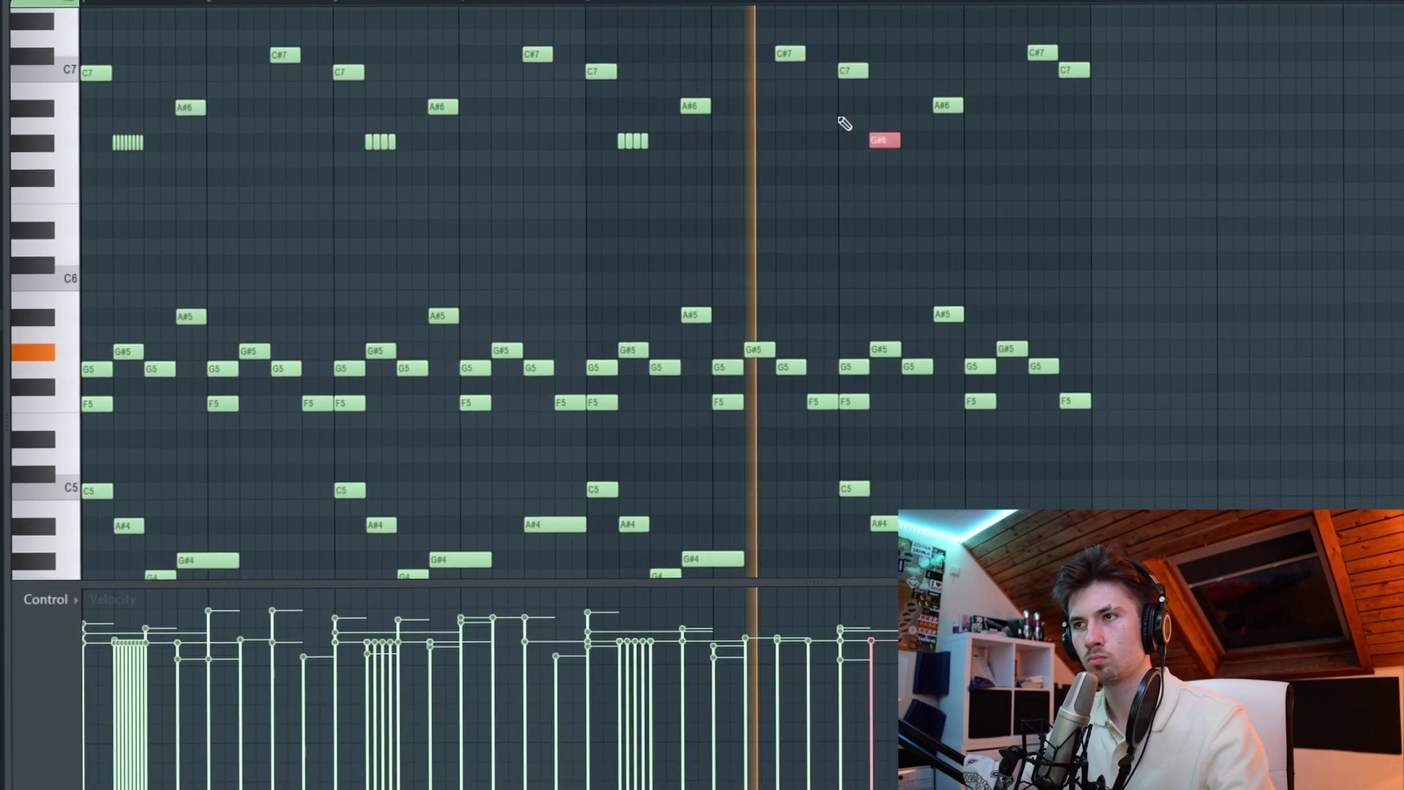
{"action": "key", "text": "alt+a"}
{"action": "left_click", "coordinate": [804, 505]}
{"action": "left_click_drag", "start_coordinate": [220, 92], "coordinate": [142, 199]}
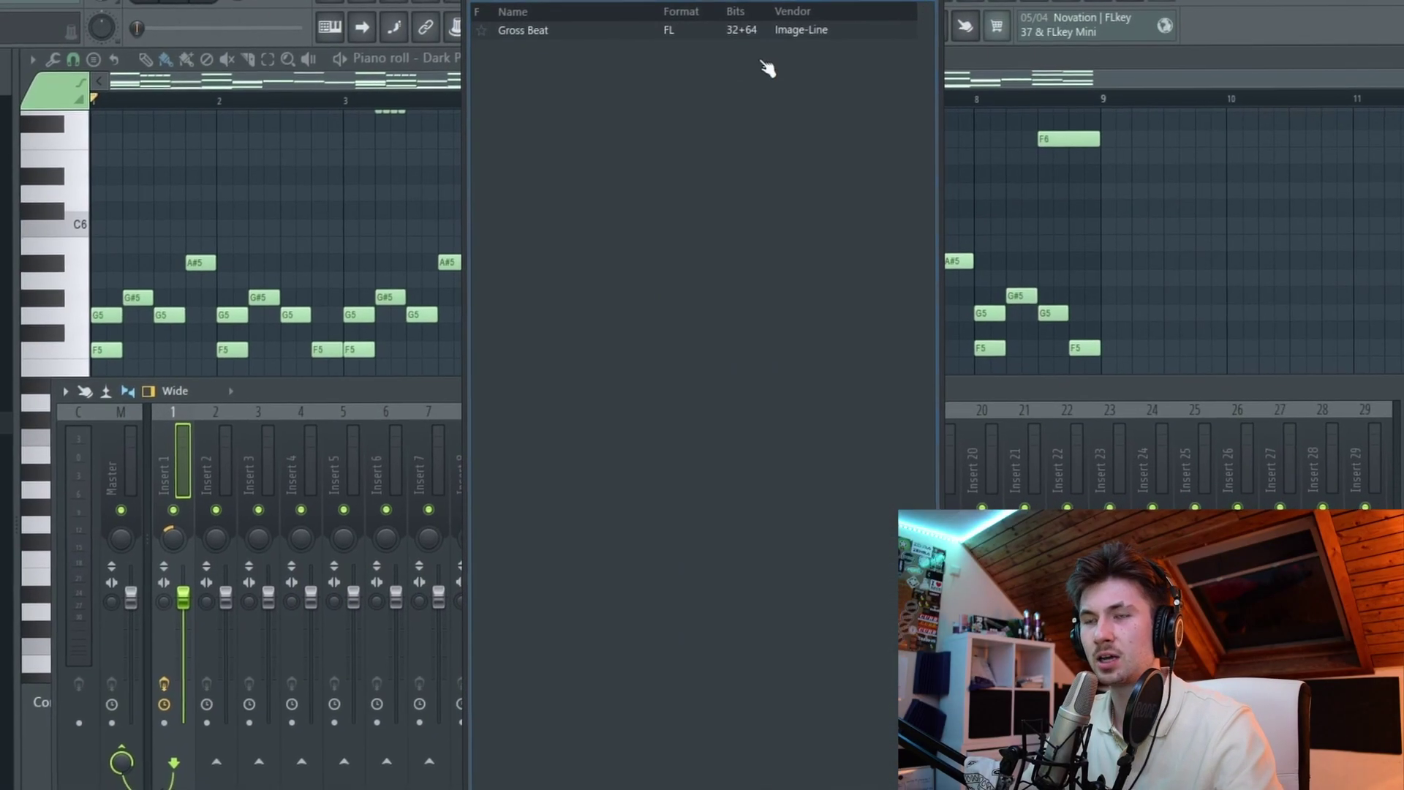
Apply Gross Beat's 1/2 Speed time effect on insert 1
{"action": "double_click", "coordinate": [587, 29]}
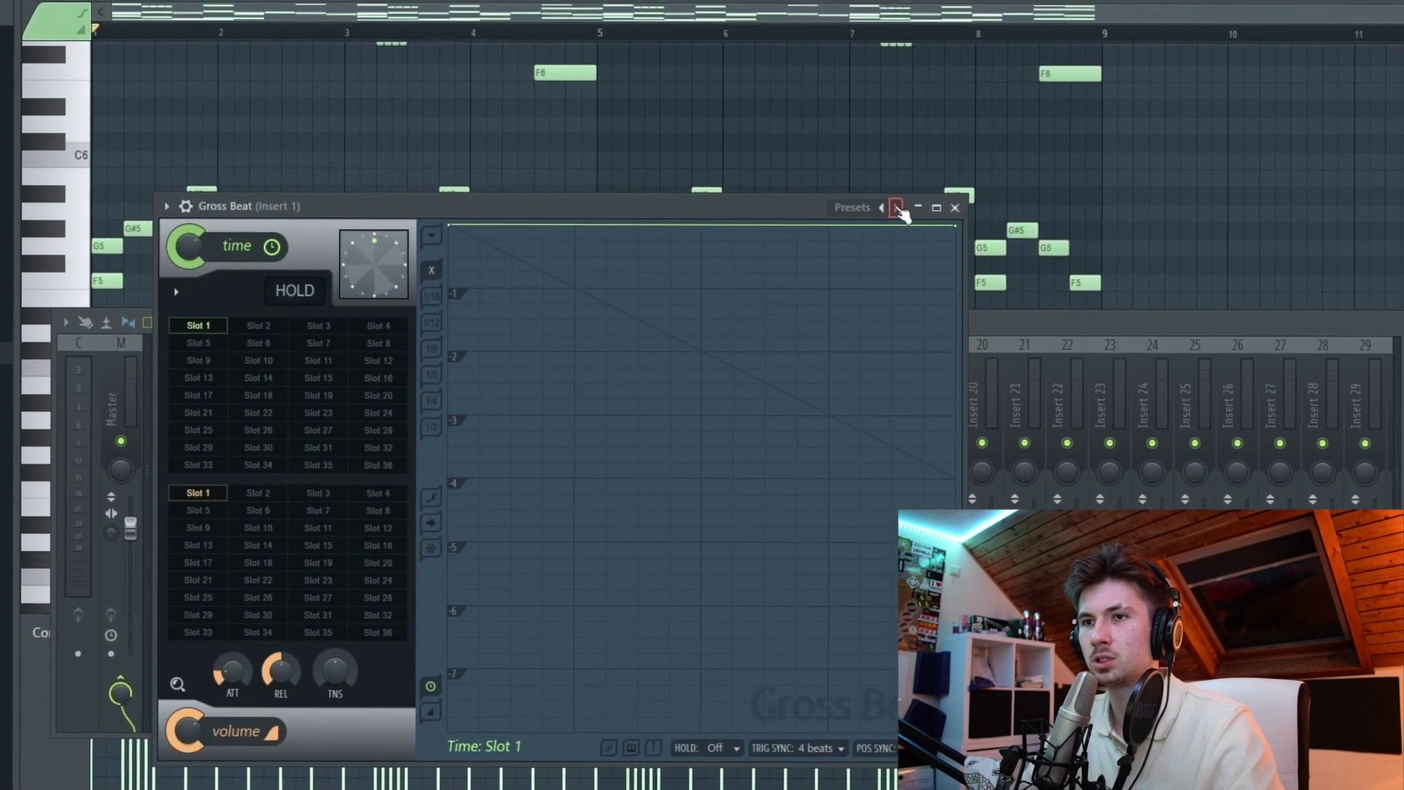
{"action": "left_click", "coordinate": [312, 451]}
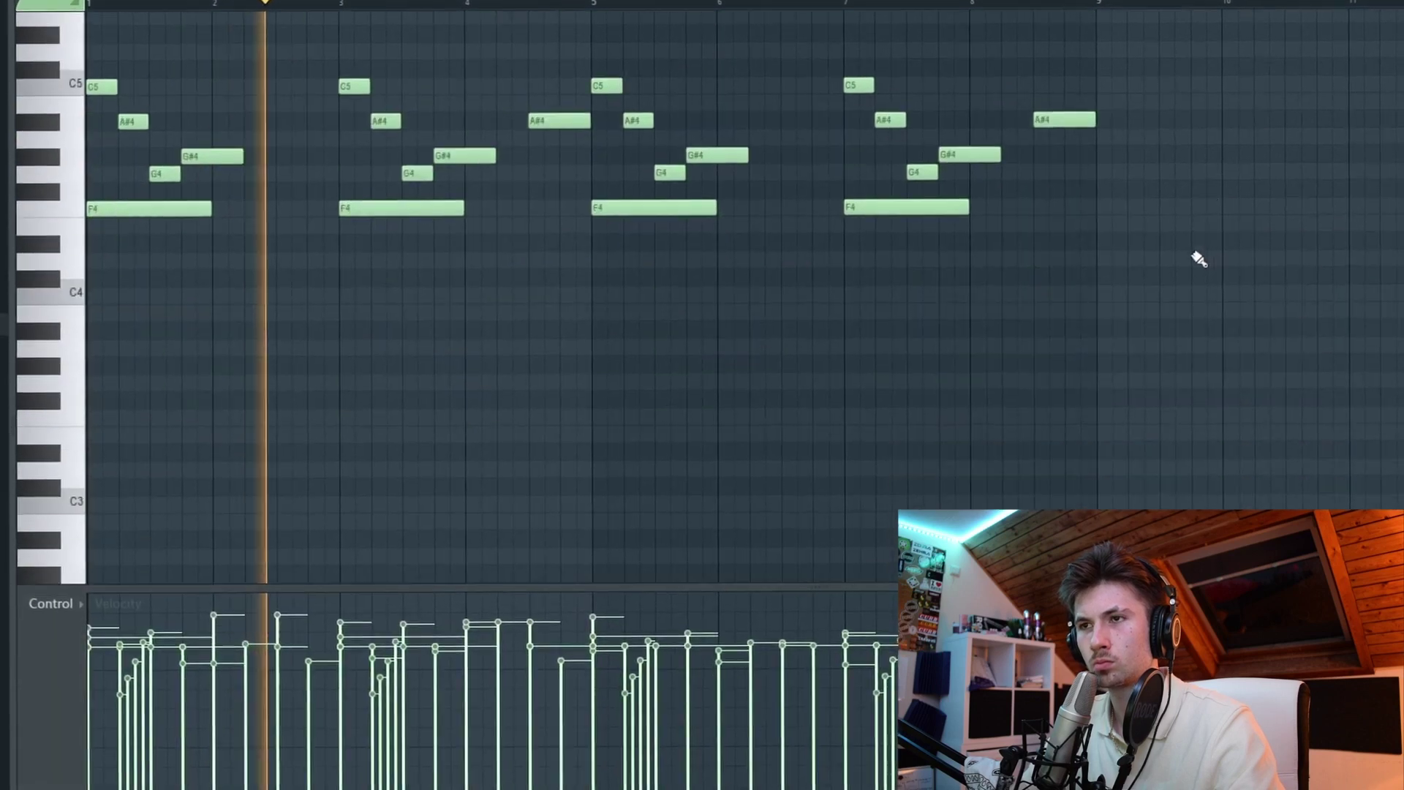
{"action": "left_click_drag", "start_coordinate": [1170, 578], "coordinate": [1129, 182]}
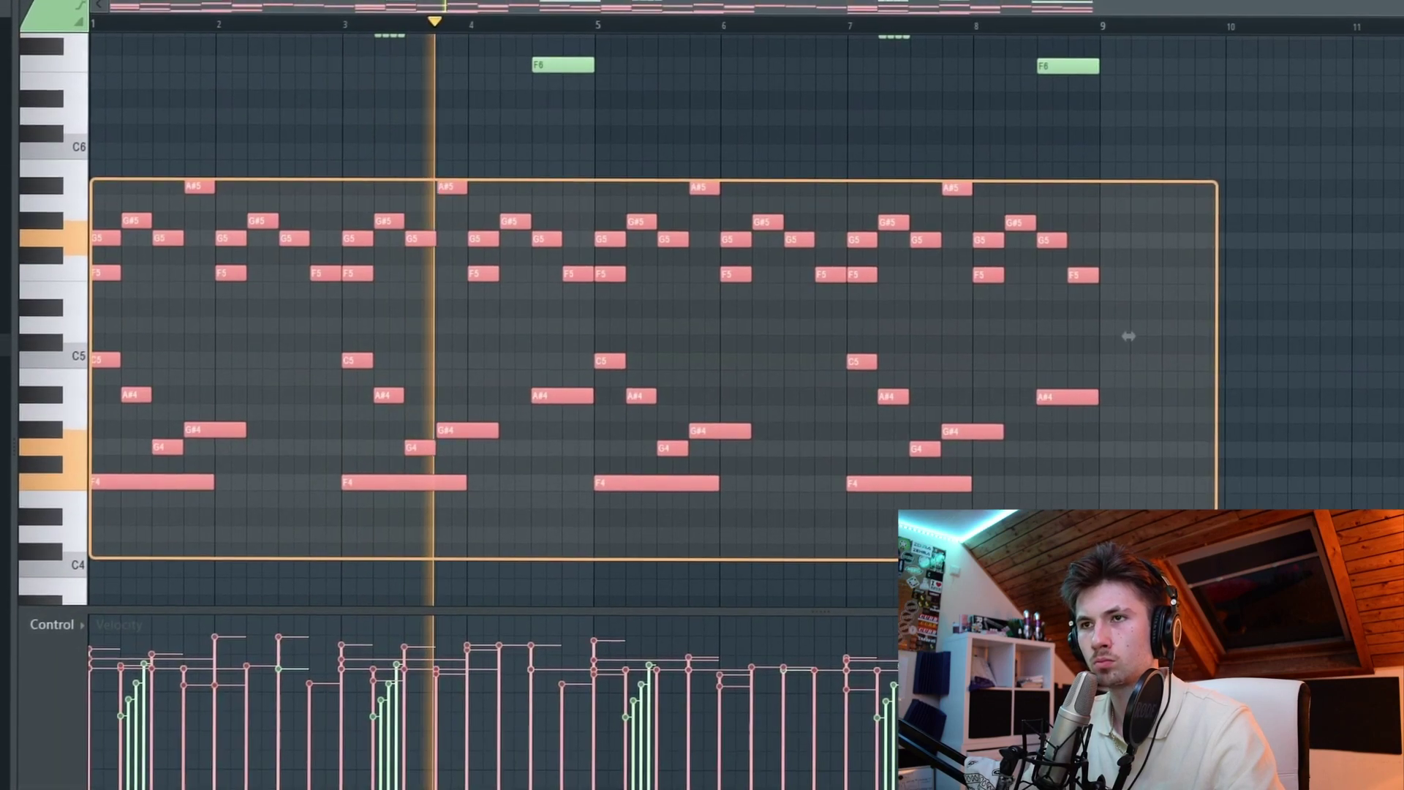
{"action": "scroll", "coordinate": [418, 368], "scroll_direction": "up", "scroll_amount": 5}
Raise every melody note one octave and review the mixer's effect plugin list
{"action": "key", "text": "ctrl+a"}
{"action": "key", "text": "ctrl+Up"}
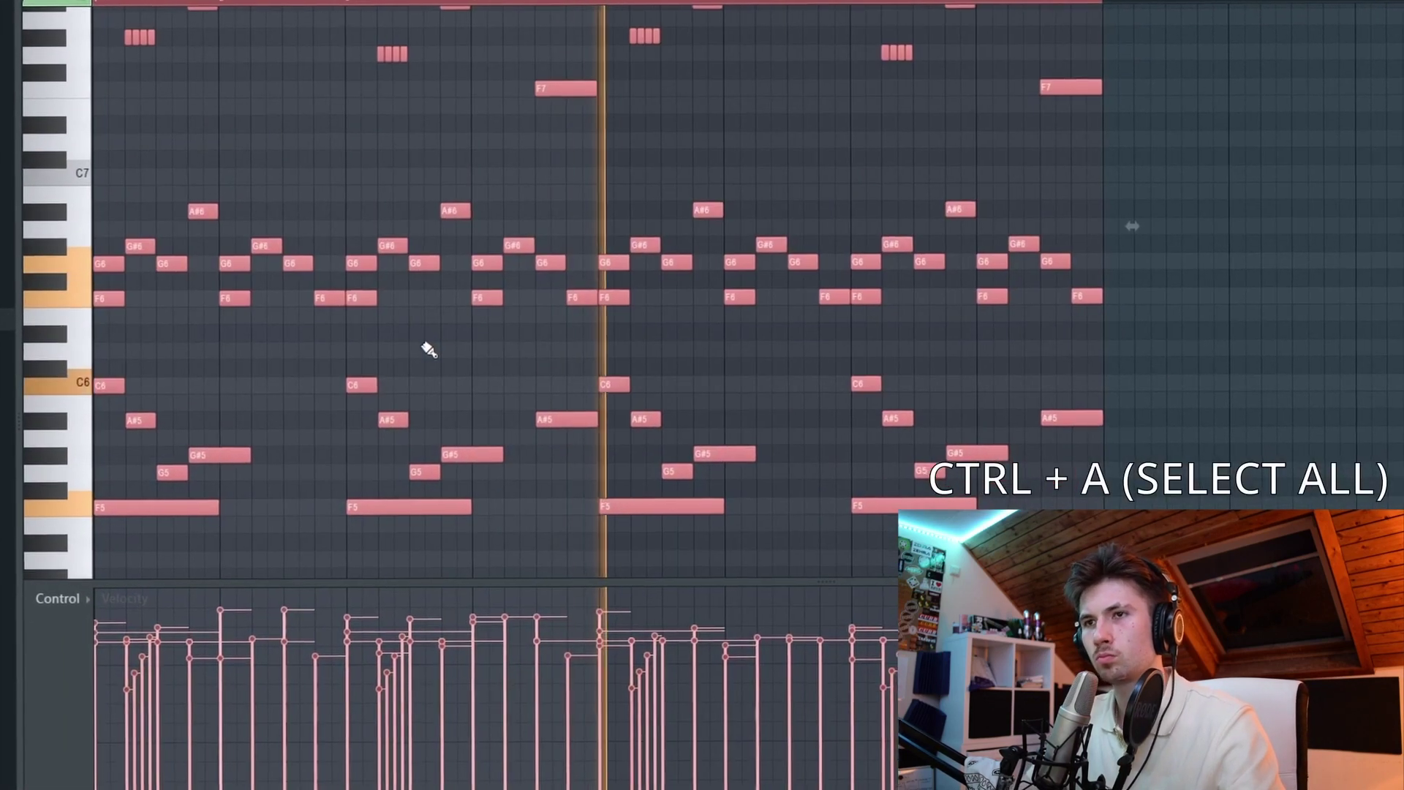
{"action": "key", "text": "F6"}
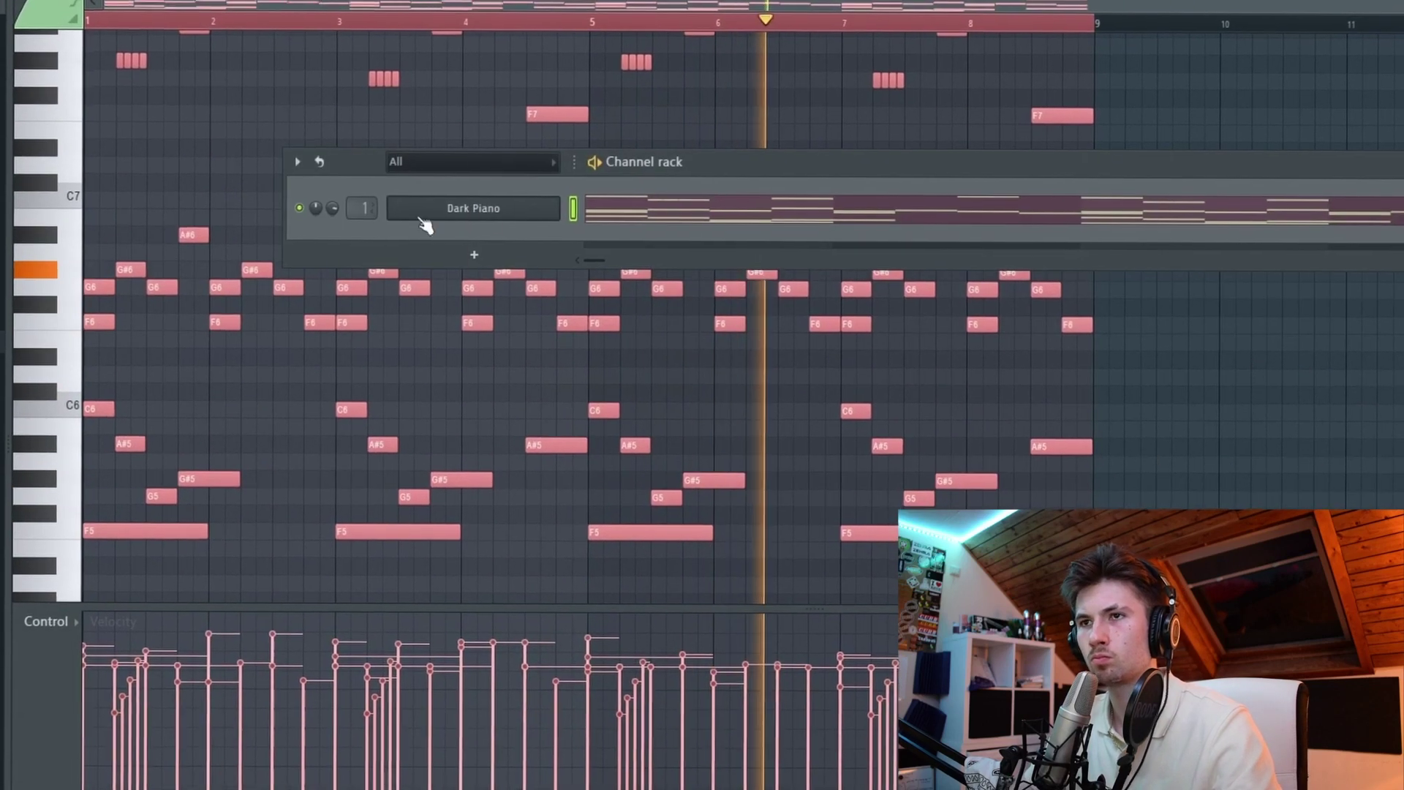
{"action": "key", "text": "F9"}
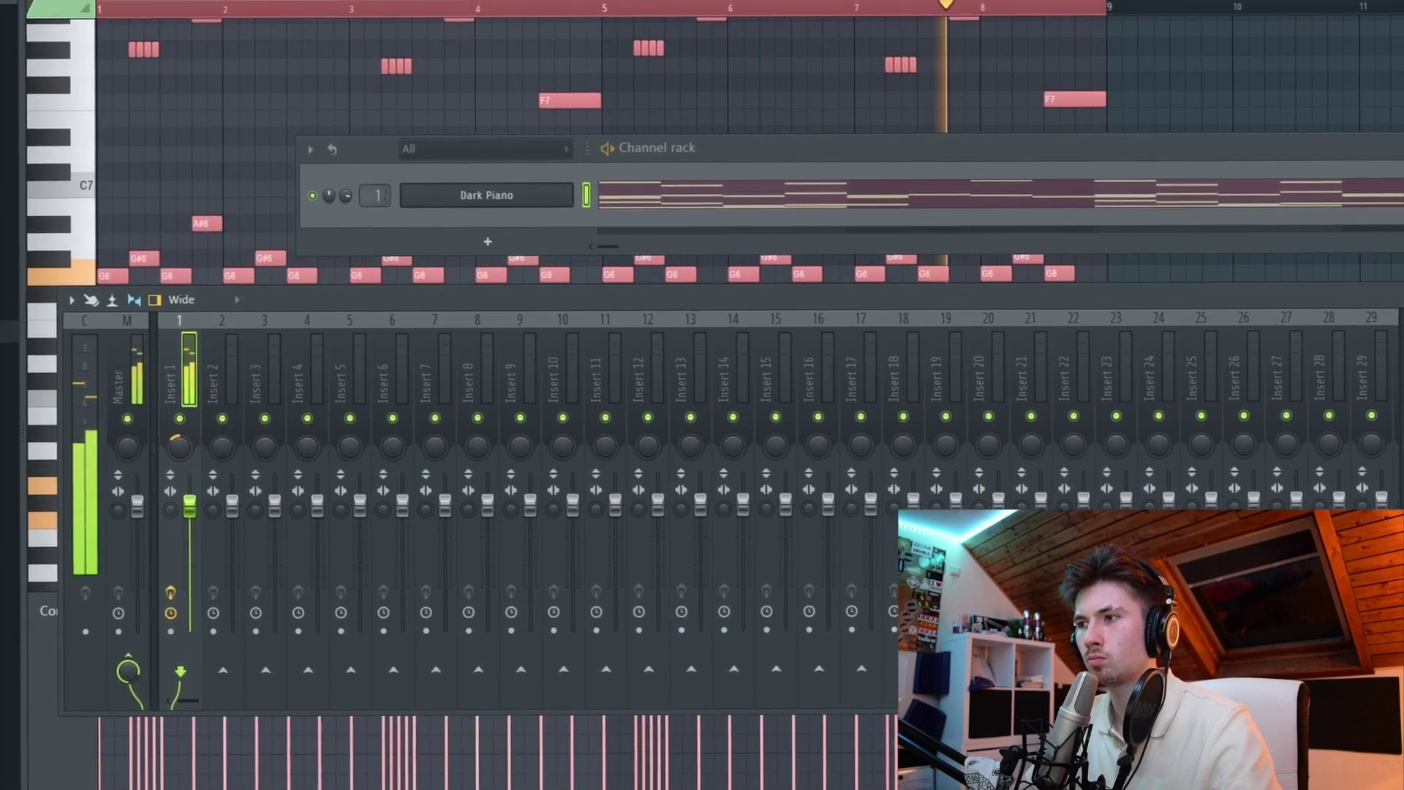
{"action": "left_click", "coordinate": [1356, 296]}
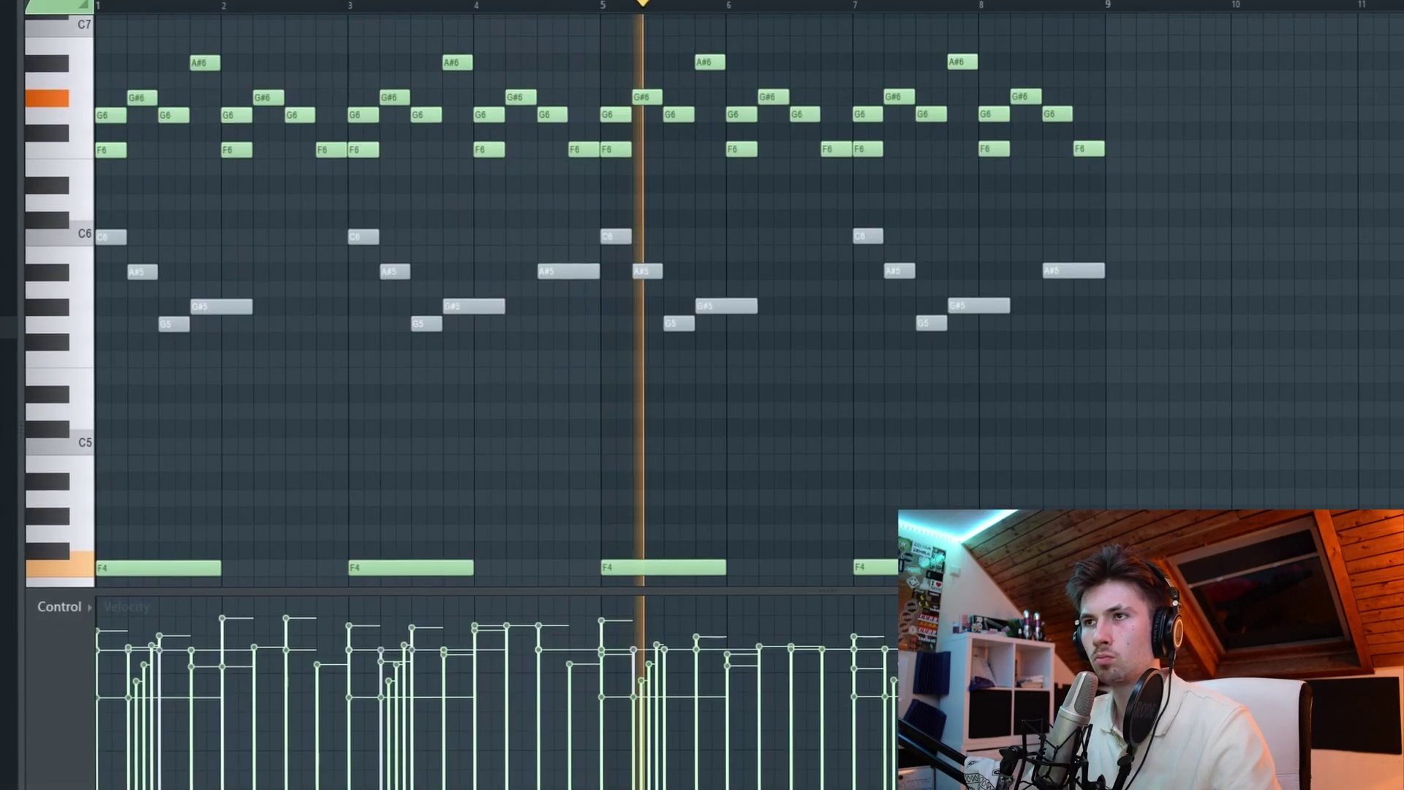
{"action": "key", "text": "F6"}
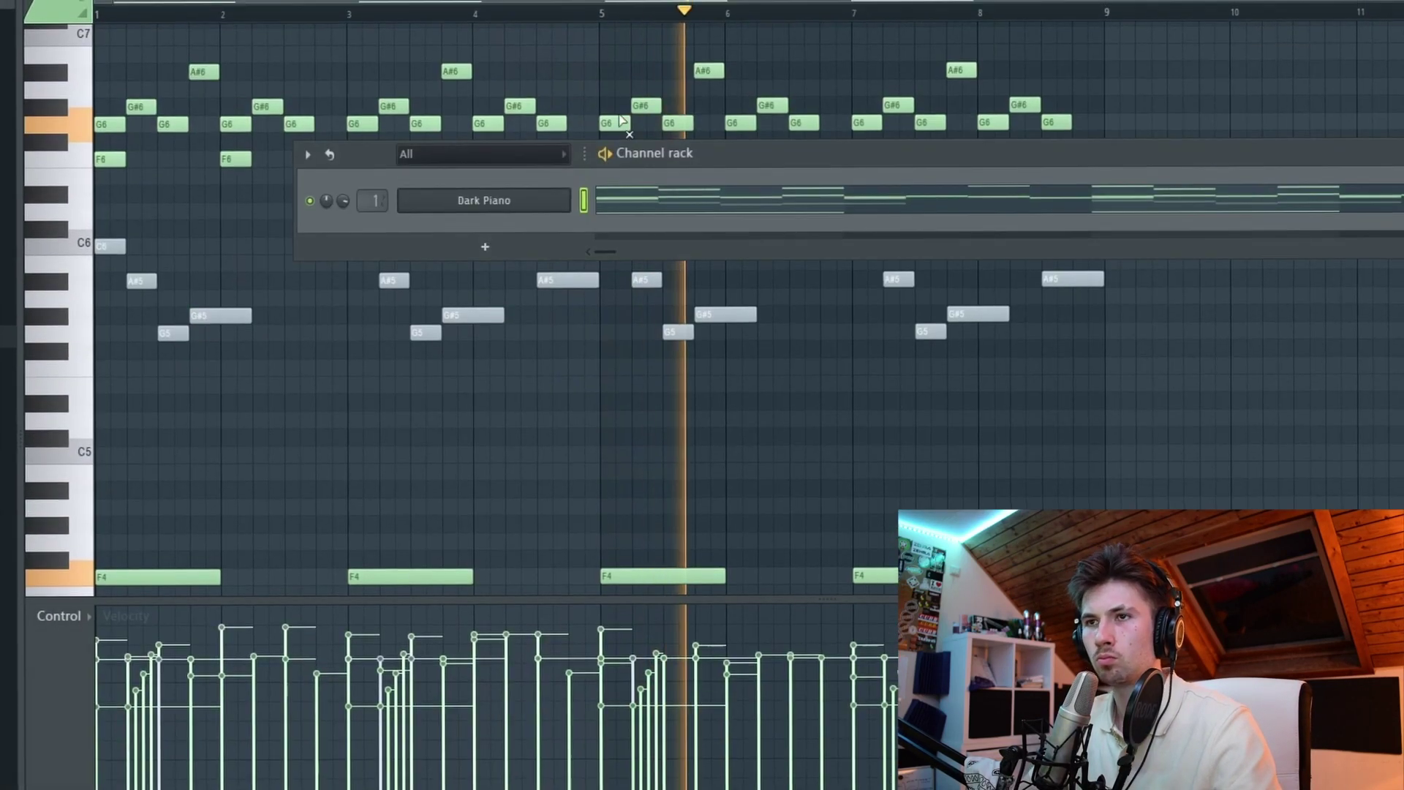
Clone Dark Piano as Dark Piano #2 and delete its middle notes, keeping the F4 notes
{"action": "right_click", "coordinate": [568, 208]}
{"action": "left_click", "coordinate": [603, 376]}
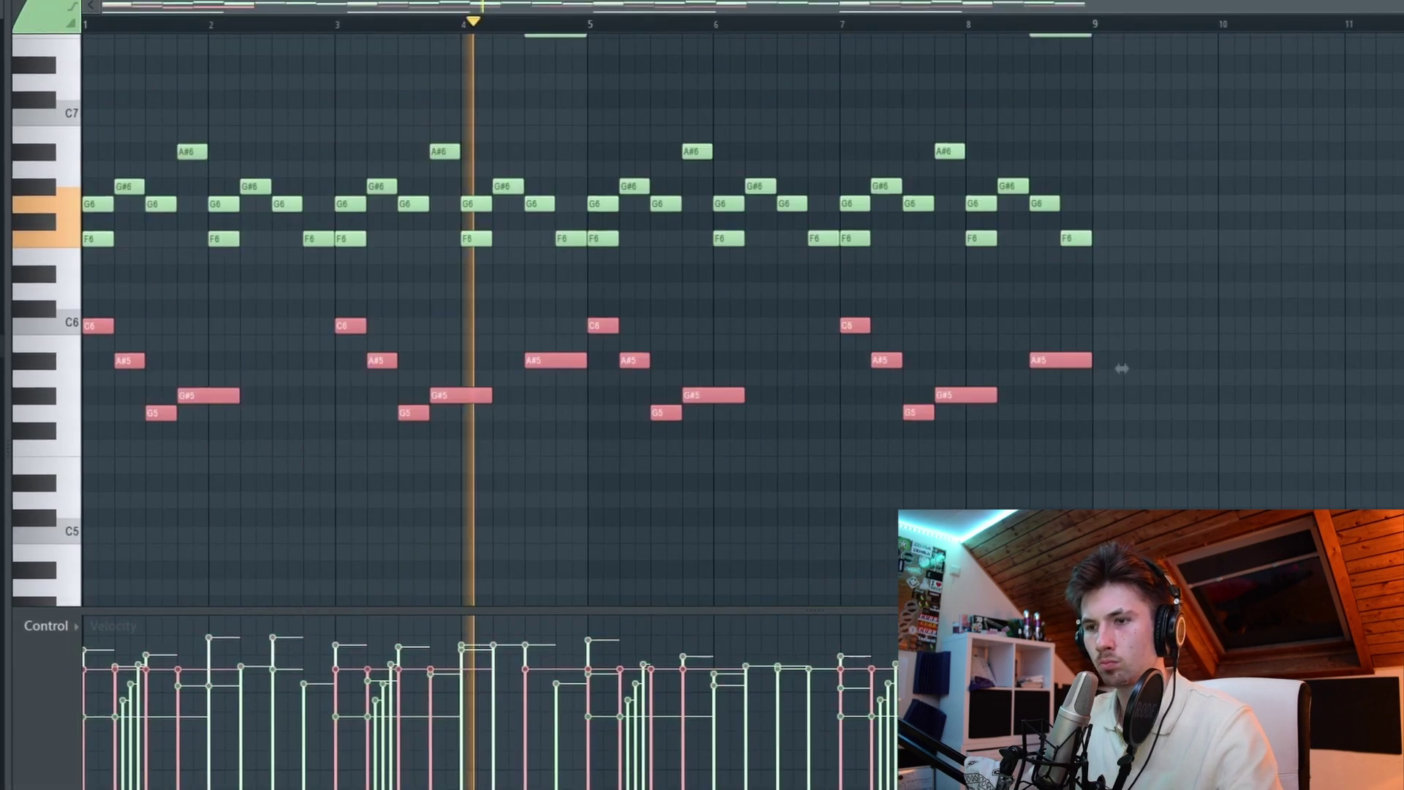
{"action": "key", "text": "Delete"}
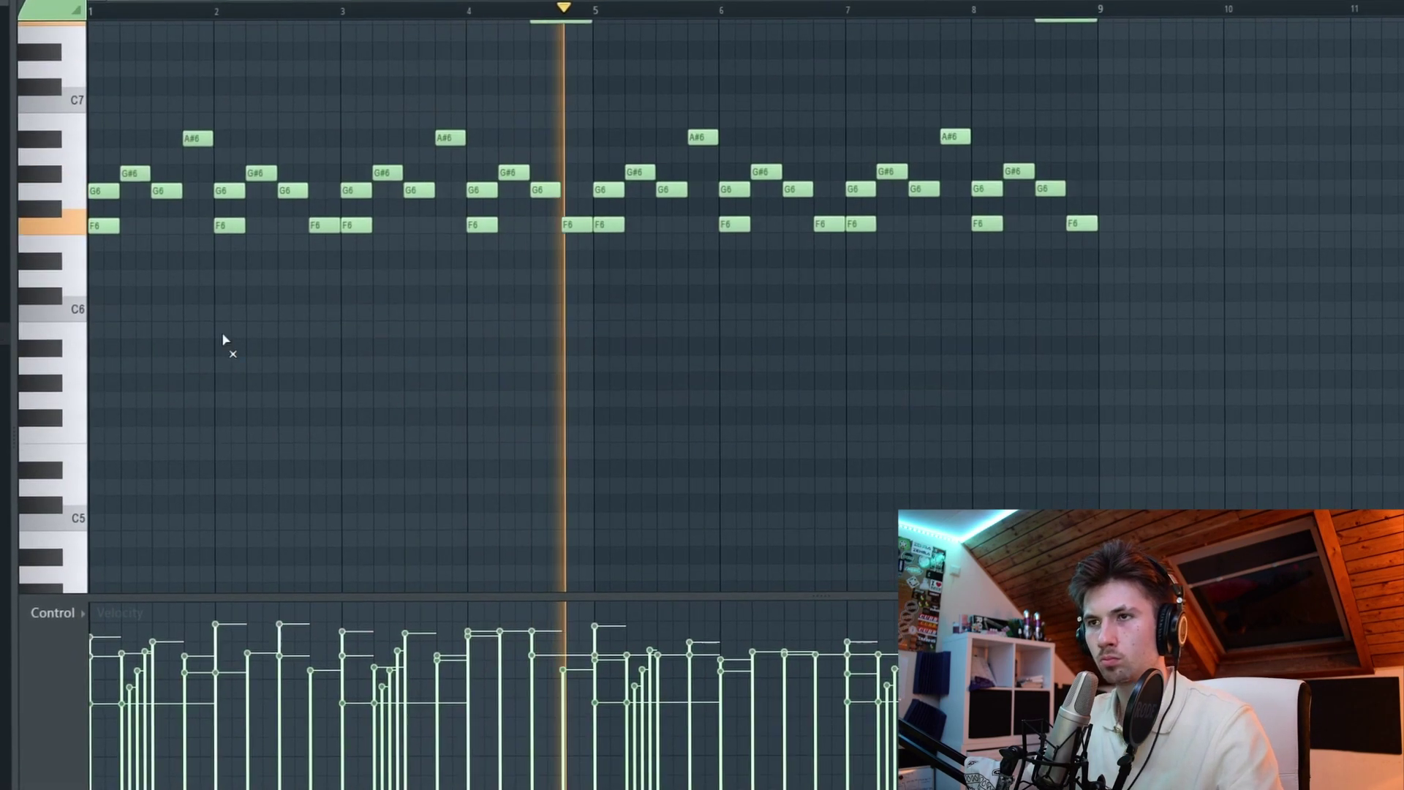
{"action": "scroll", "coordinate": [1115, 436], "scroll_direction": "down", "scroll_amount": 5}
{"action": "key", "text": "ctrl+a"}
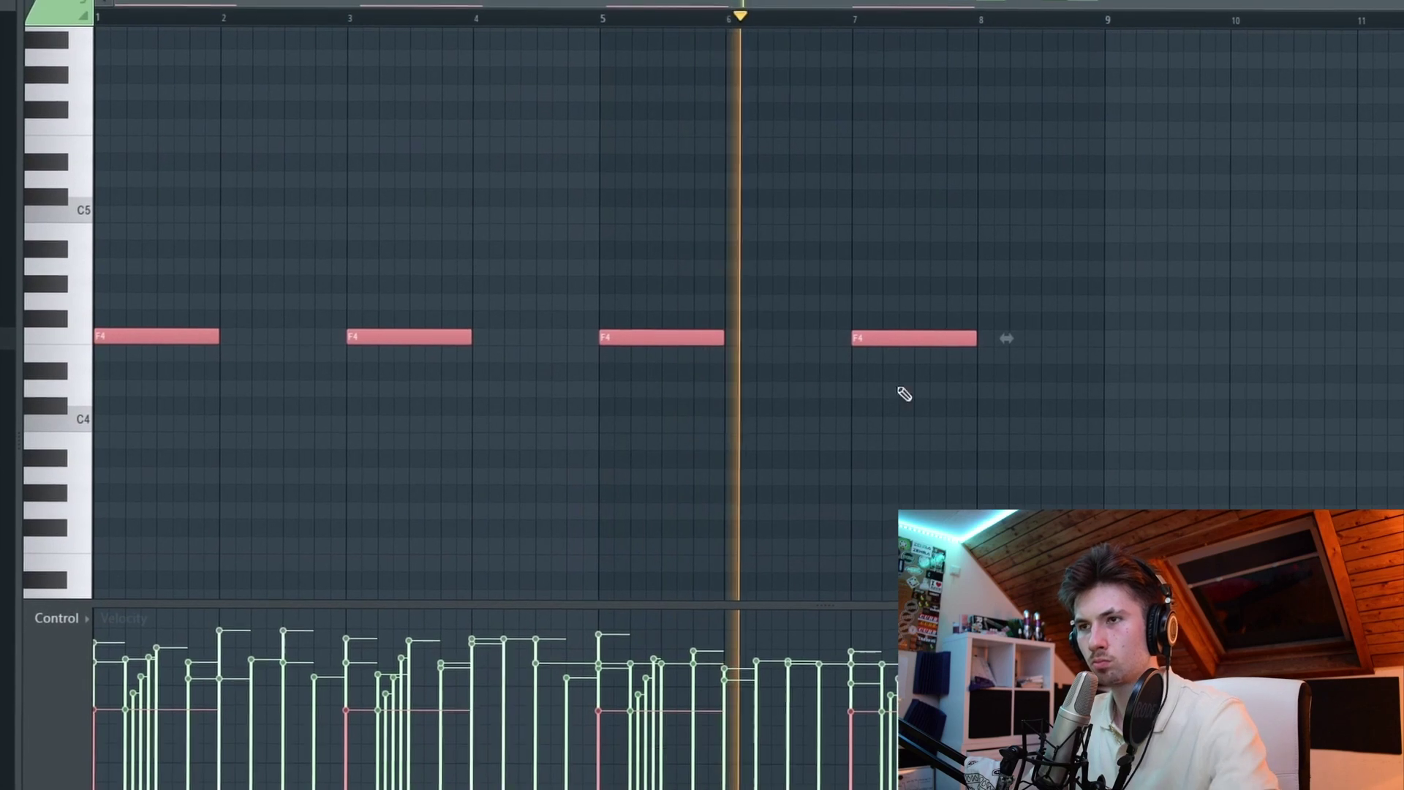
{"action": "scroll", "coordinate": [850, 329], "scroll_direction": "up", "scroll_amount": 3}
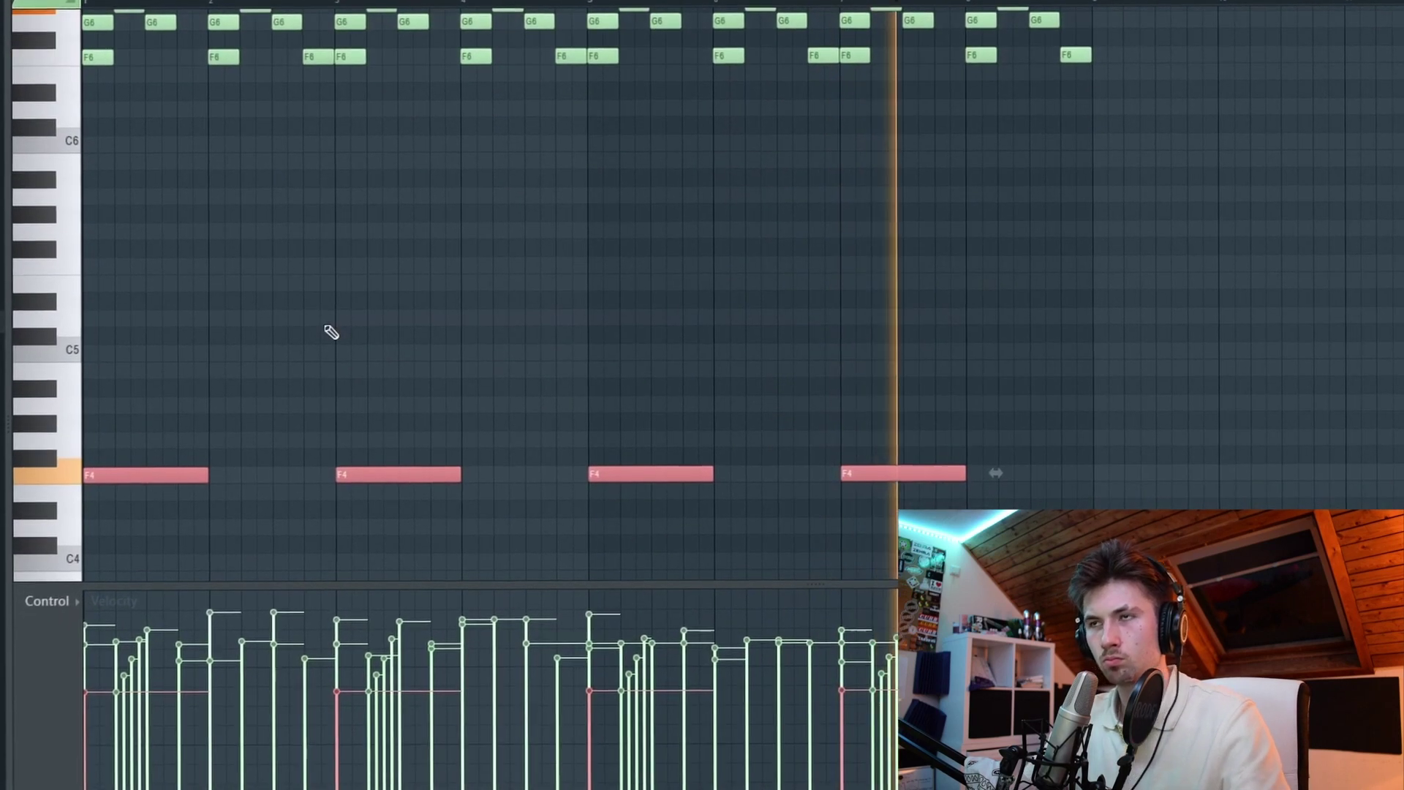
{"action": "key", "text": "ctrl+d"}
{"action": "key", "text": "F6"}
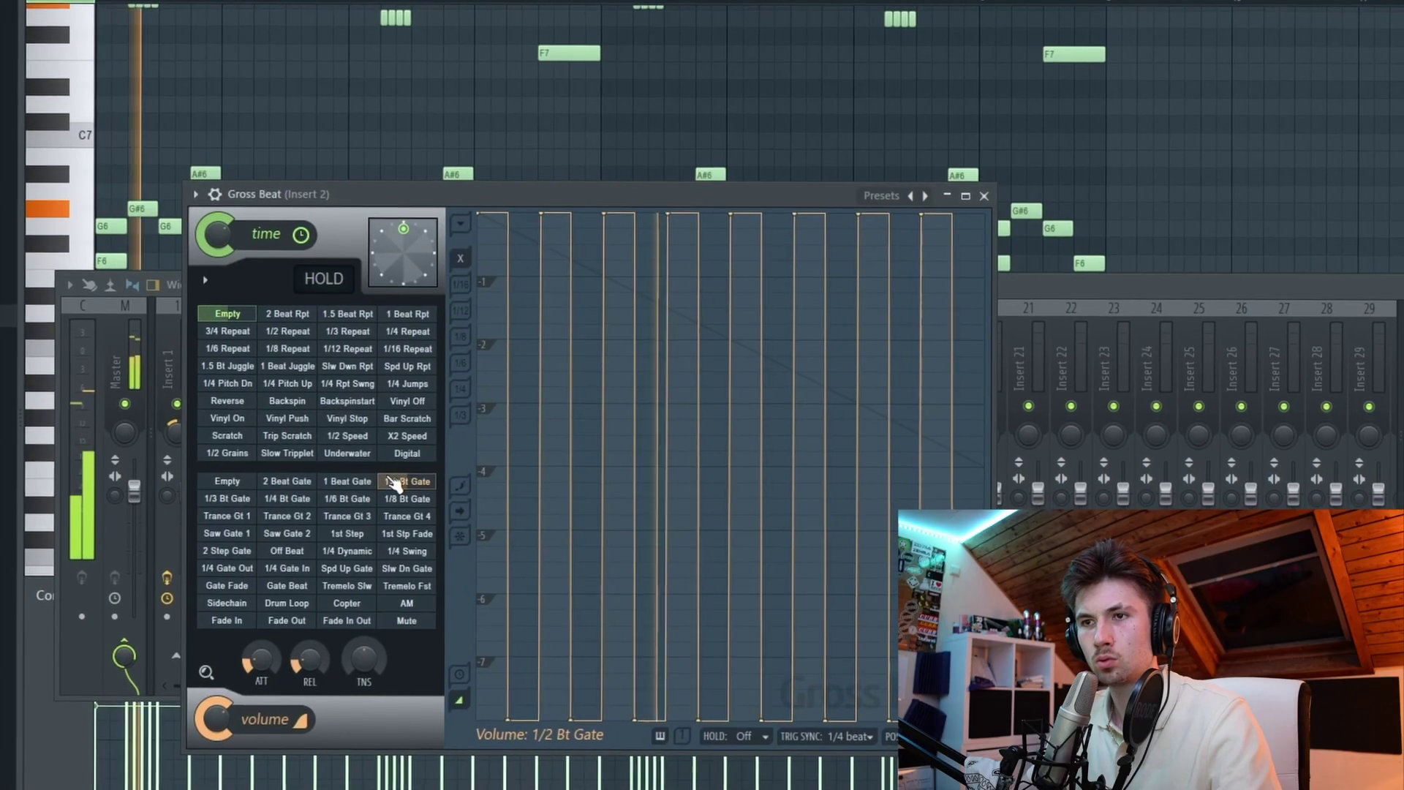
Lower the Insert 2 fader in the mixer
{"action": "key", "text": "F9"}
{"action": "left_click_drag", "start_coordinate": [226, 519], "coordinate": [216, 541]}
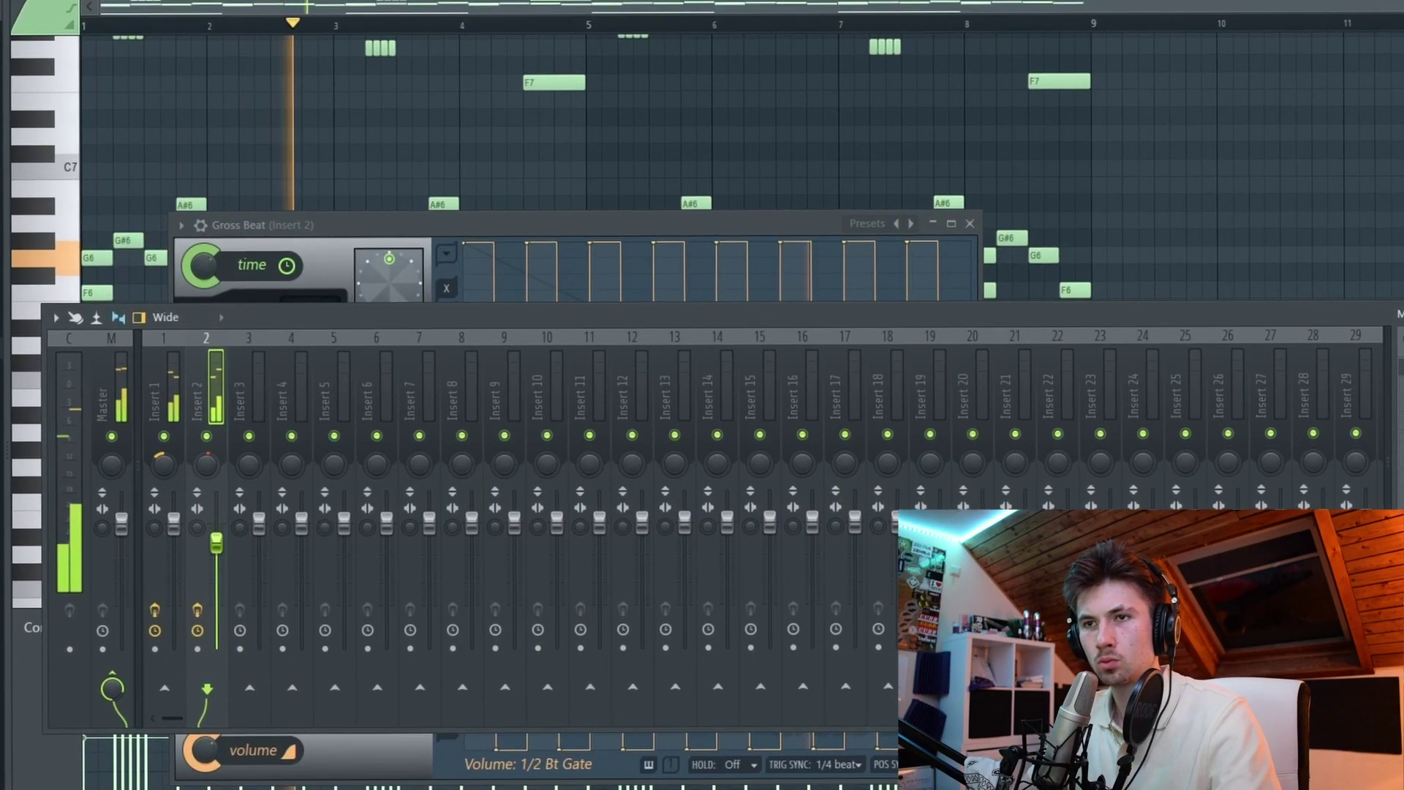
{"action": "left_click", "coordinate": [1189, 28]}
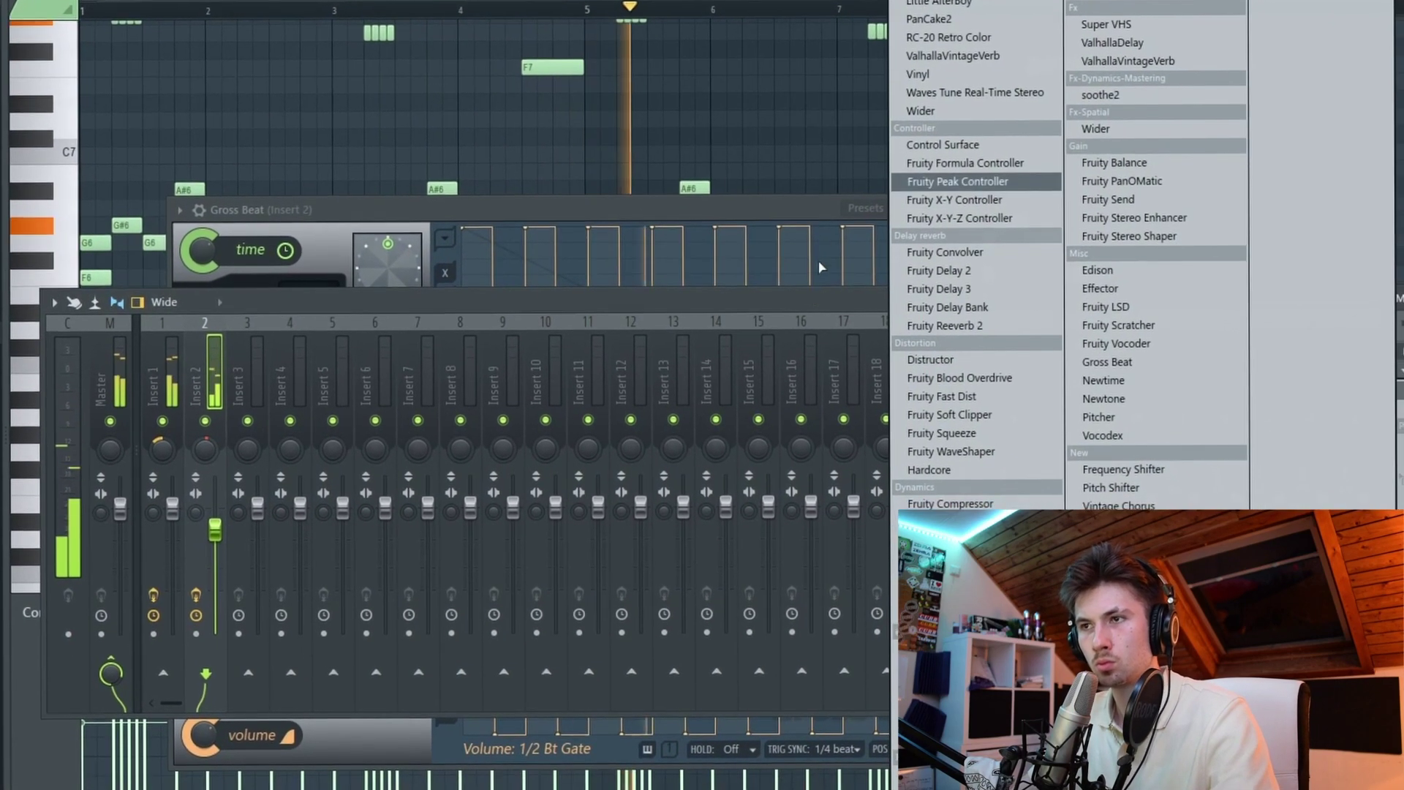
{"action": "left_click", "coordinate": [821, 268]}
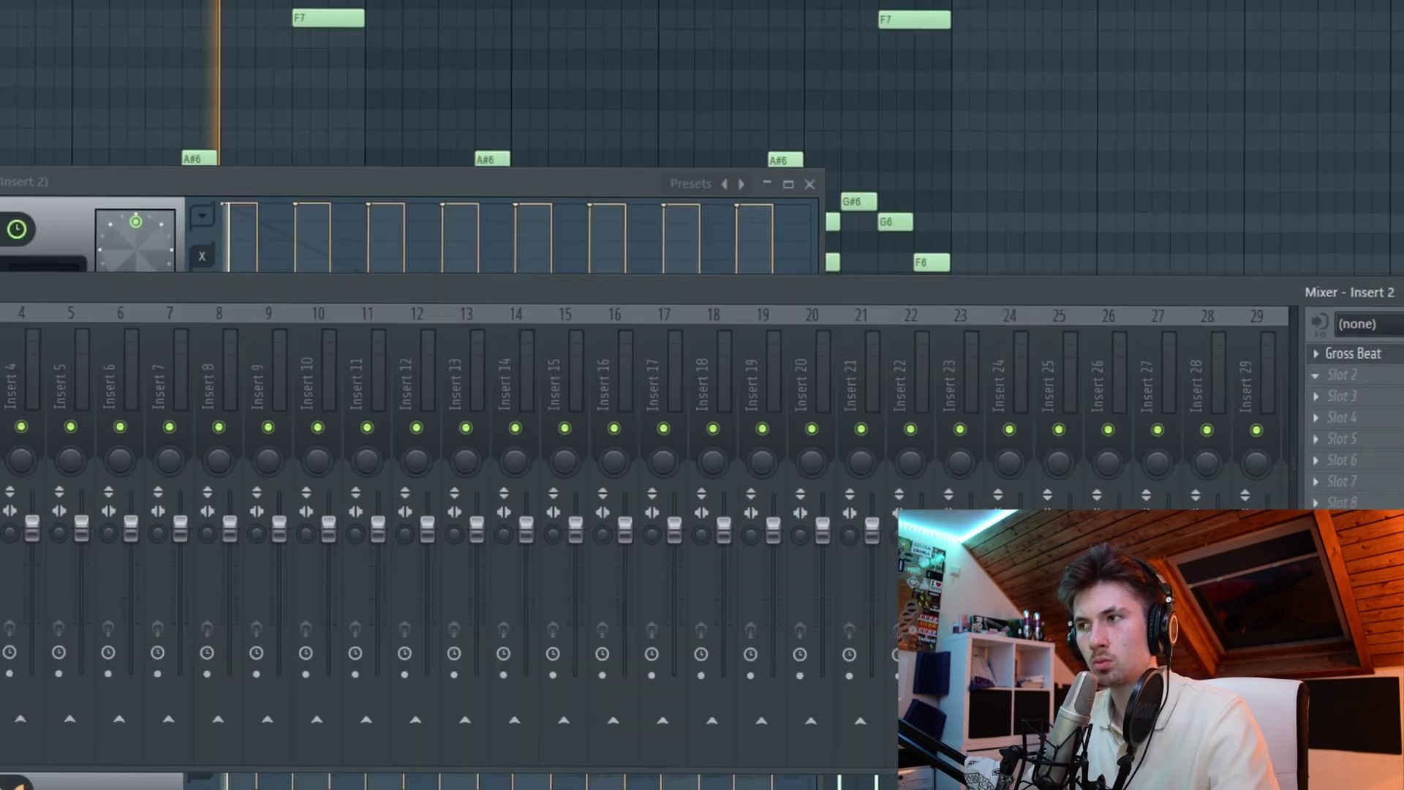
Load Fruity Parametric EQ 2 into slot 2 and pull its high-cut frequency down
{"action": "left_click", "coordinate": [1341, 374]}
{"action": "left_click", "coordinate": [595, 36]}
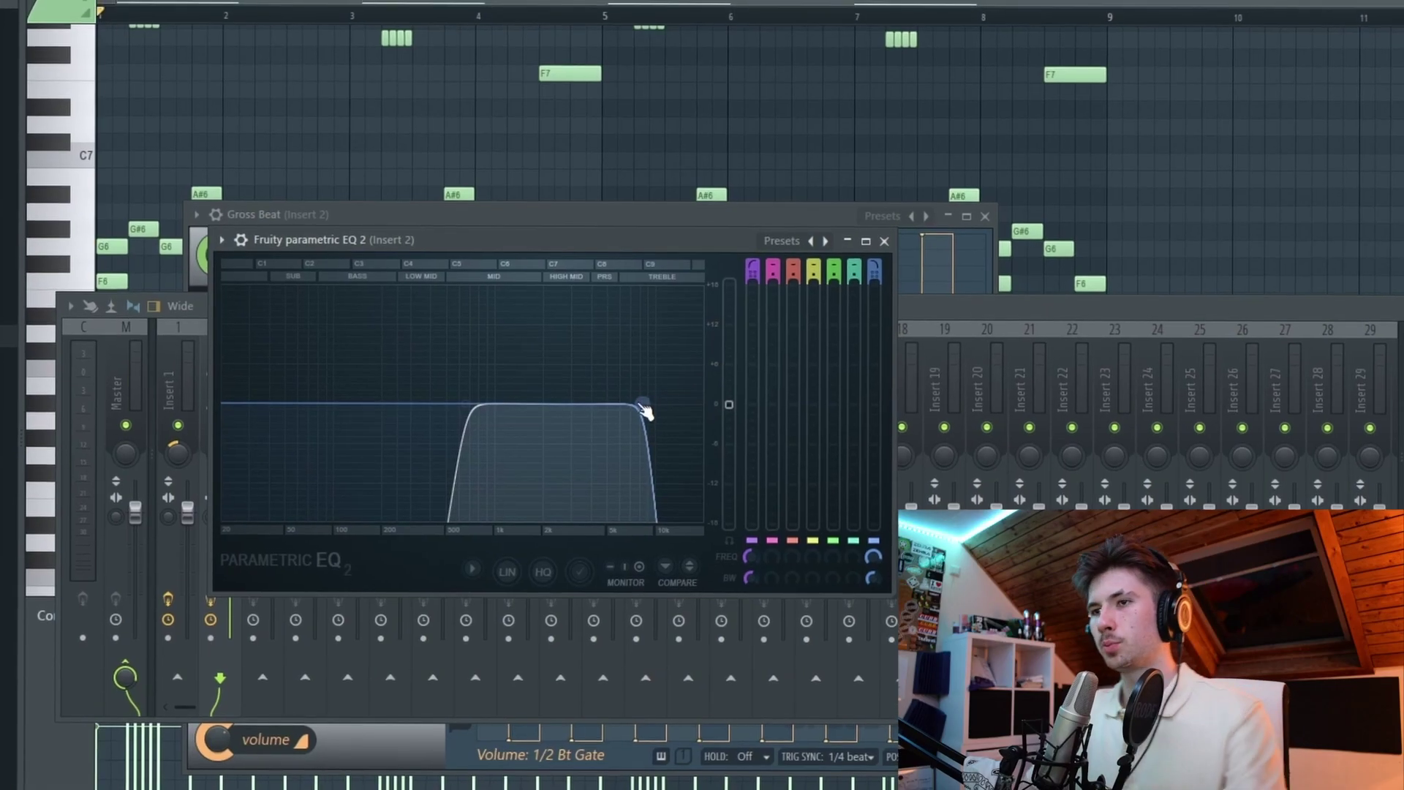
{"action": "key", "text": "space"}
{"action": "left_click_drag", "start_coordinate": [642, 407], "coordinate": [582, 416]}
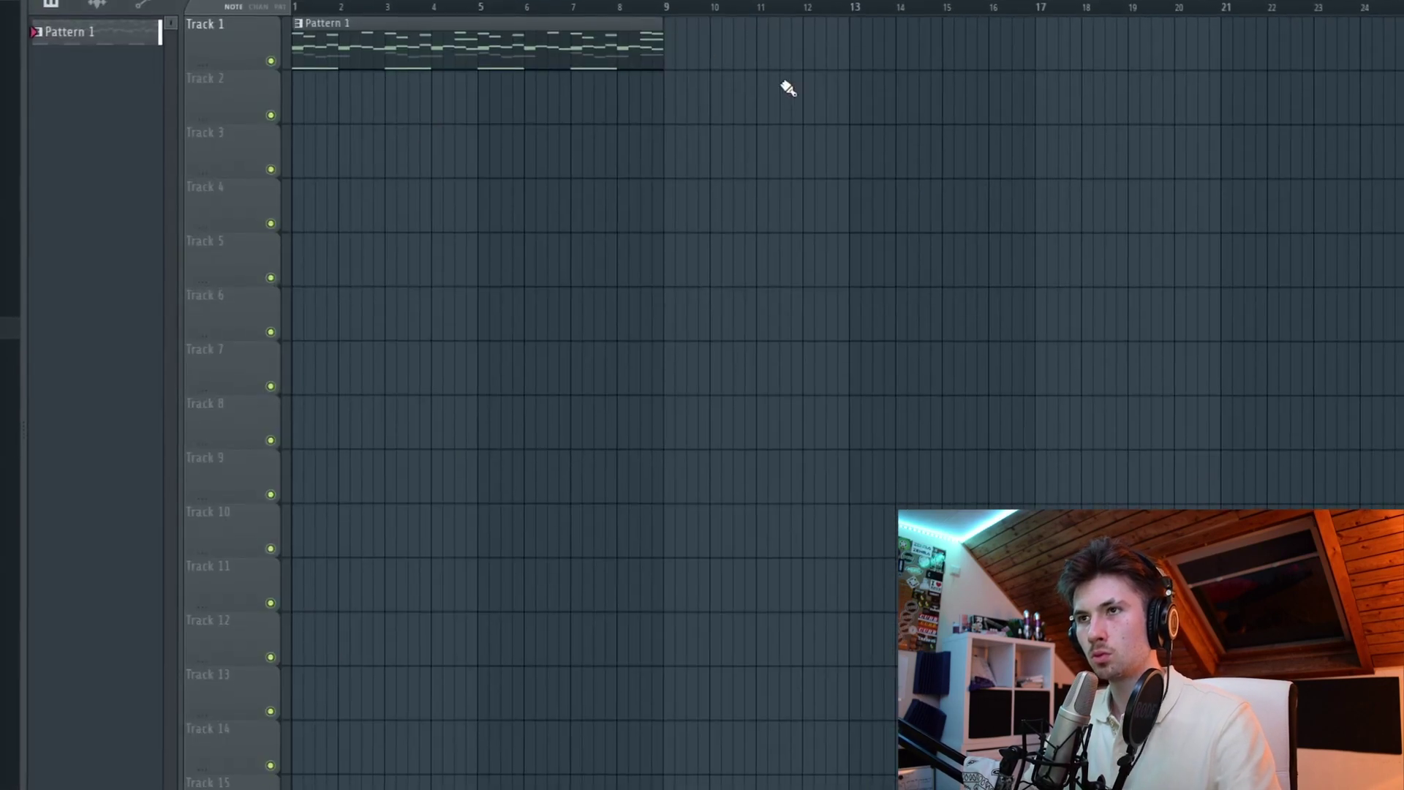
Review the channel's notes in the piano roll and its knob options, then show Insert 2 in the mixer
{"action": "key", "text": "F6"}
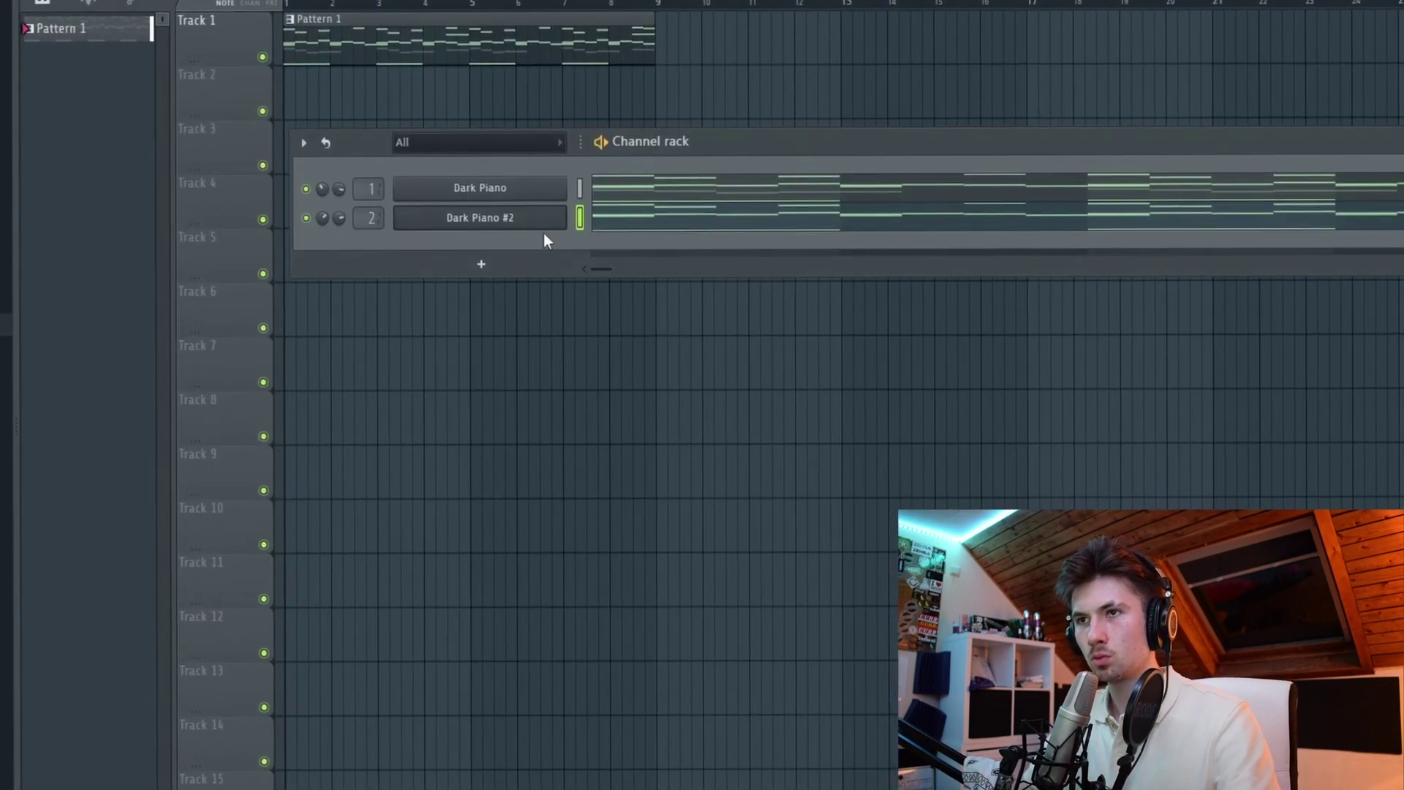
{"action": "left_click", "coordinate": [652, 225]}
{"action": "scroll", "coordinate": [617, 318], "scroll_direction": "up", "scroll_amount": 3}
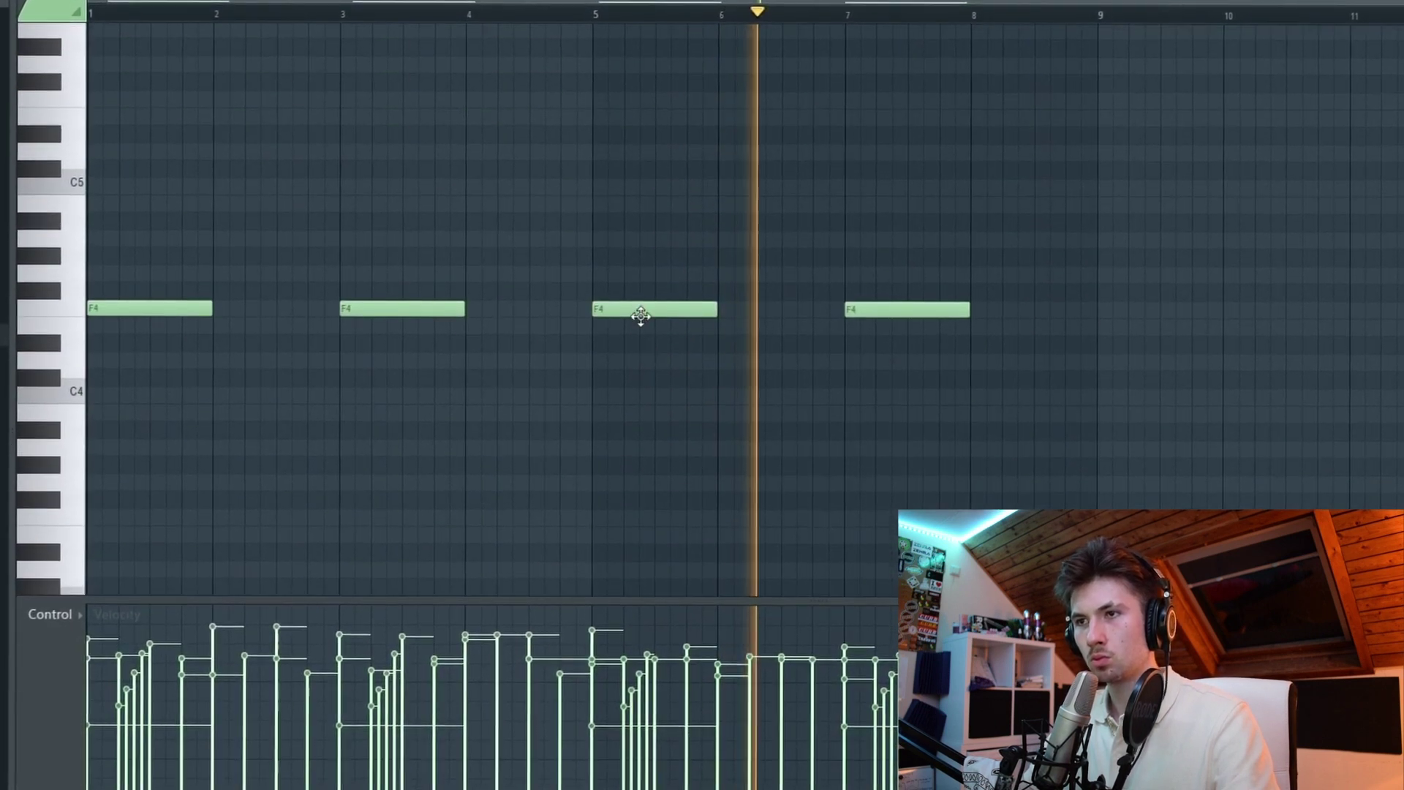
{"action": "key", "text": "F6"}
{"action": "right_click", "coordinate": [310, 231]}
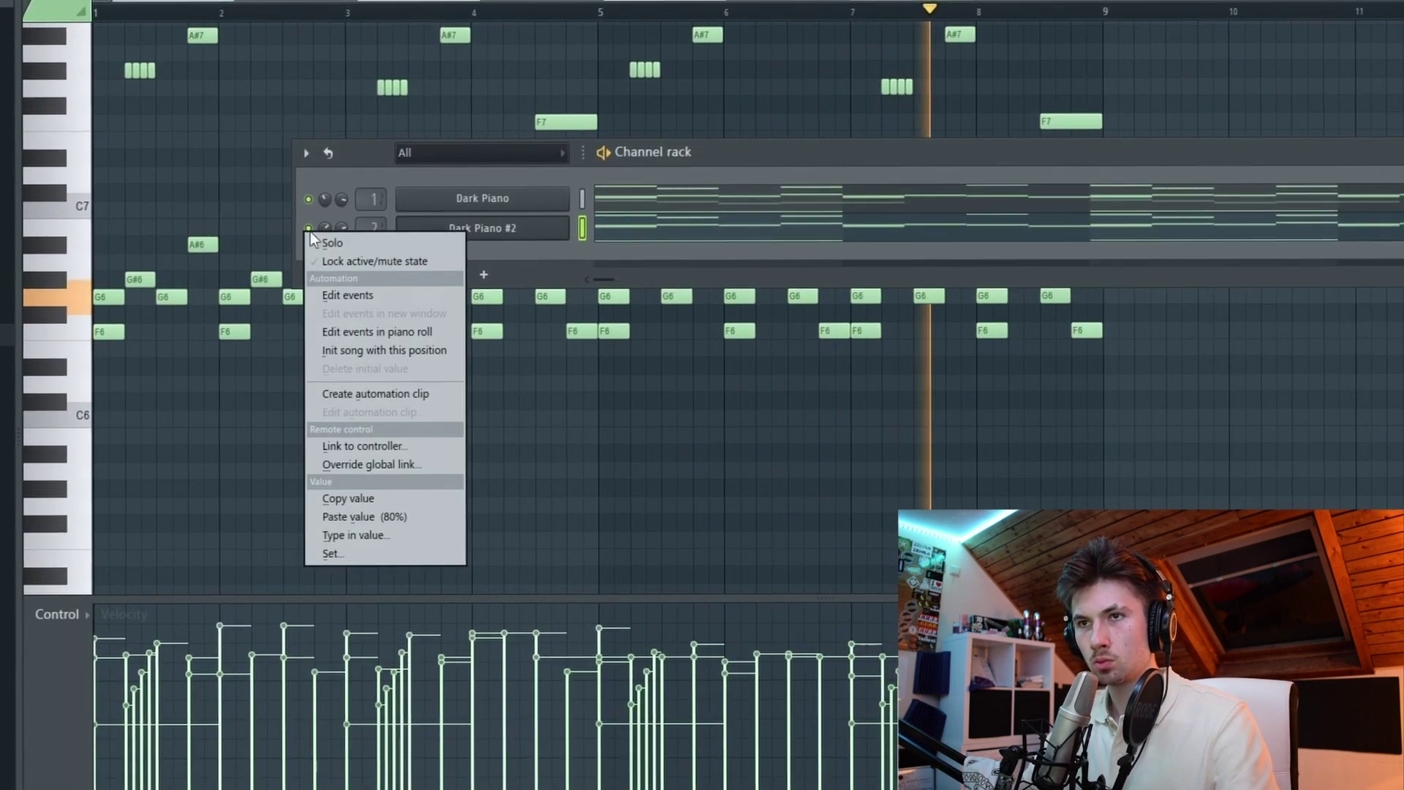
{"action": "left_click", "coordinate": [334, 249]}
{"action": "key", "text": "F9"}
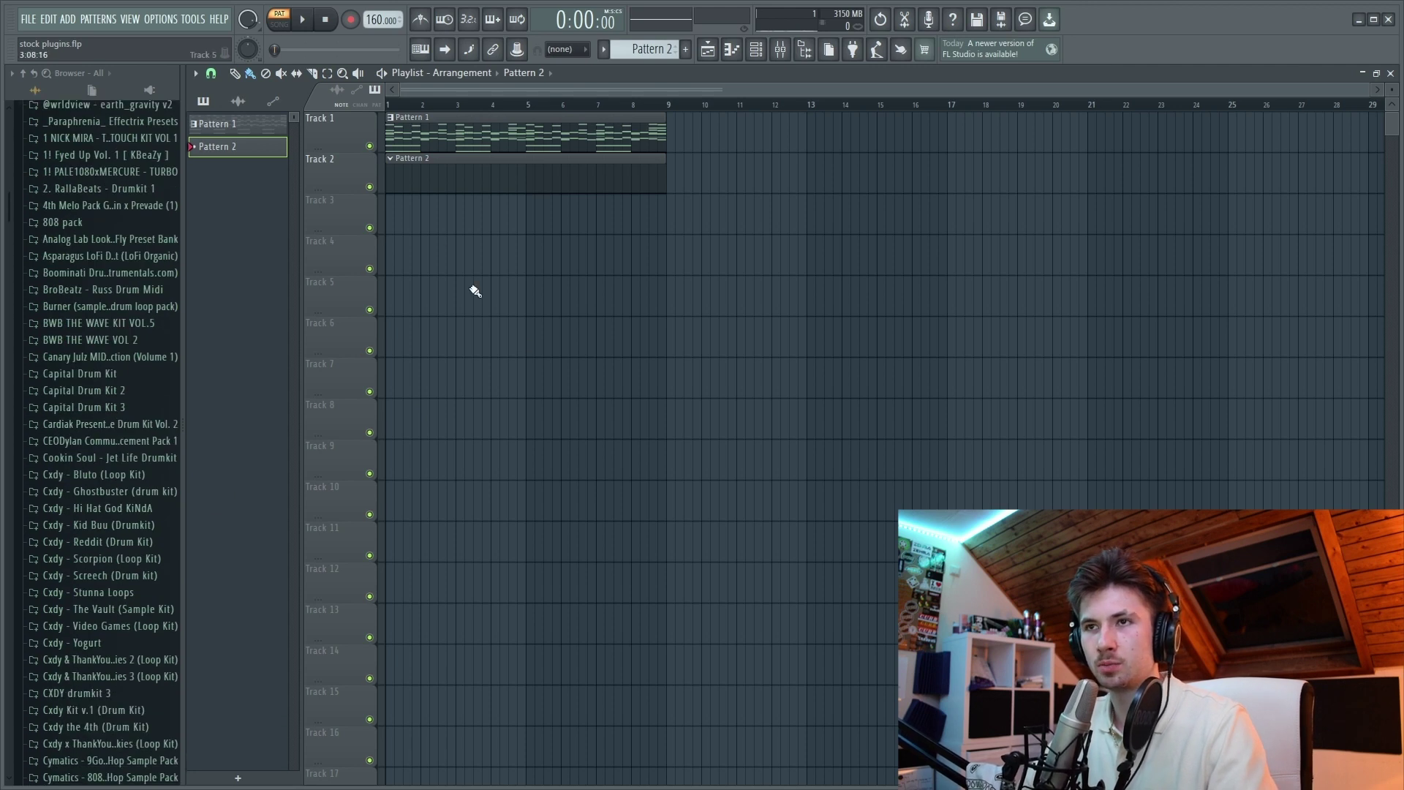
Load MIDI file 22 from ChaseVibez Kit Vol. 4 onto the HiHat (Headshot) channel
{"action": "scroll", "coordinate": [139, 362], "scroll_direction": "down", "scroll_amount": 5}
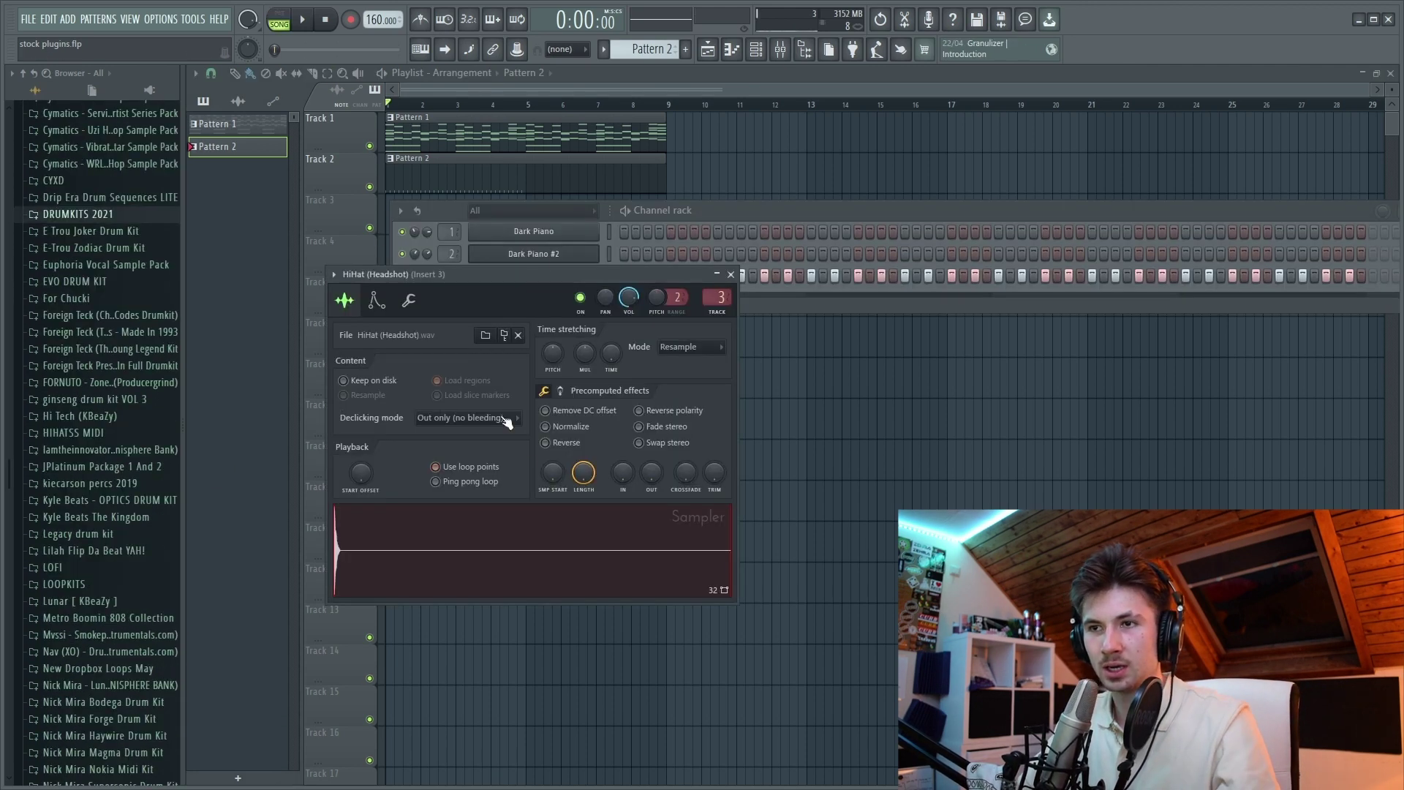
{"action": "left_click", "coordinate": [98, 232]}
{"action": "left_click", "coordinate": [96, 233]}
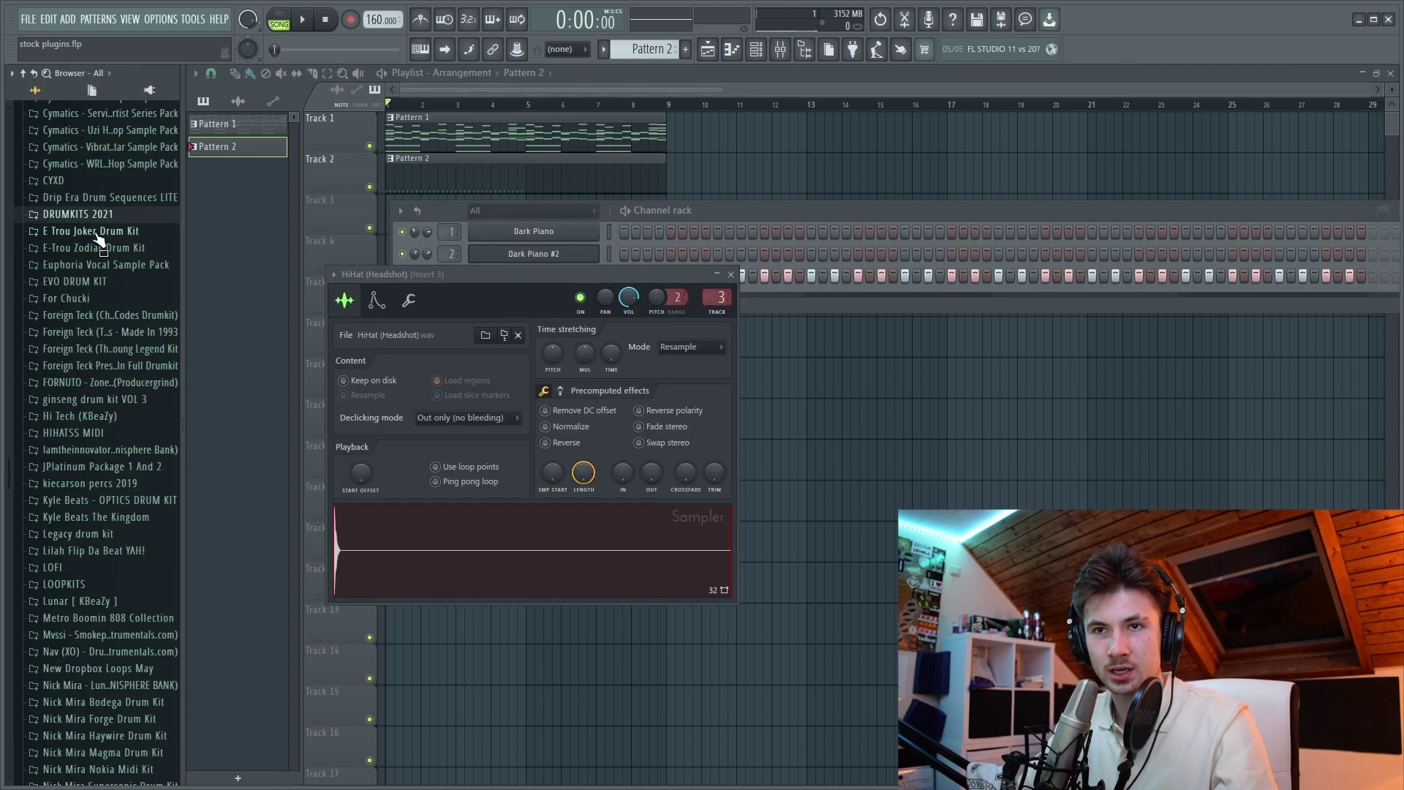
{"action": "scroll", "coordinate": [81, 266], "scroll_direction": "down", "scroll_amount": 12}
{"action": "scroll", "coordinate": [106, 471], "scroll_direction": "up", "scroll_amount": 11}
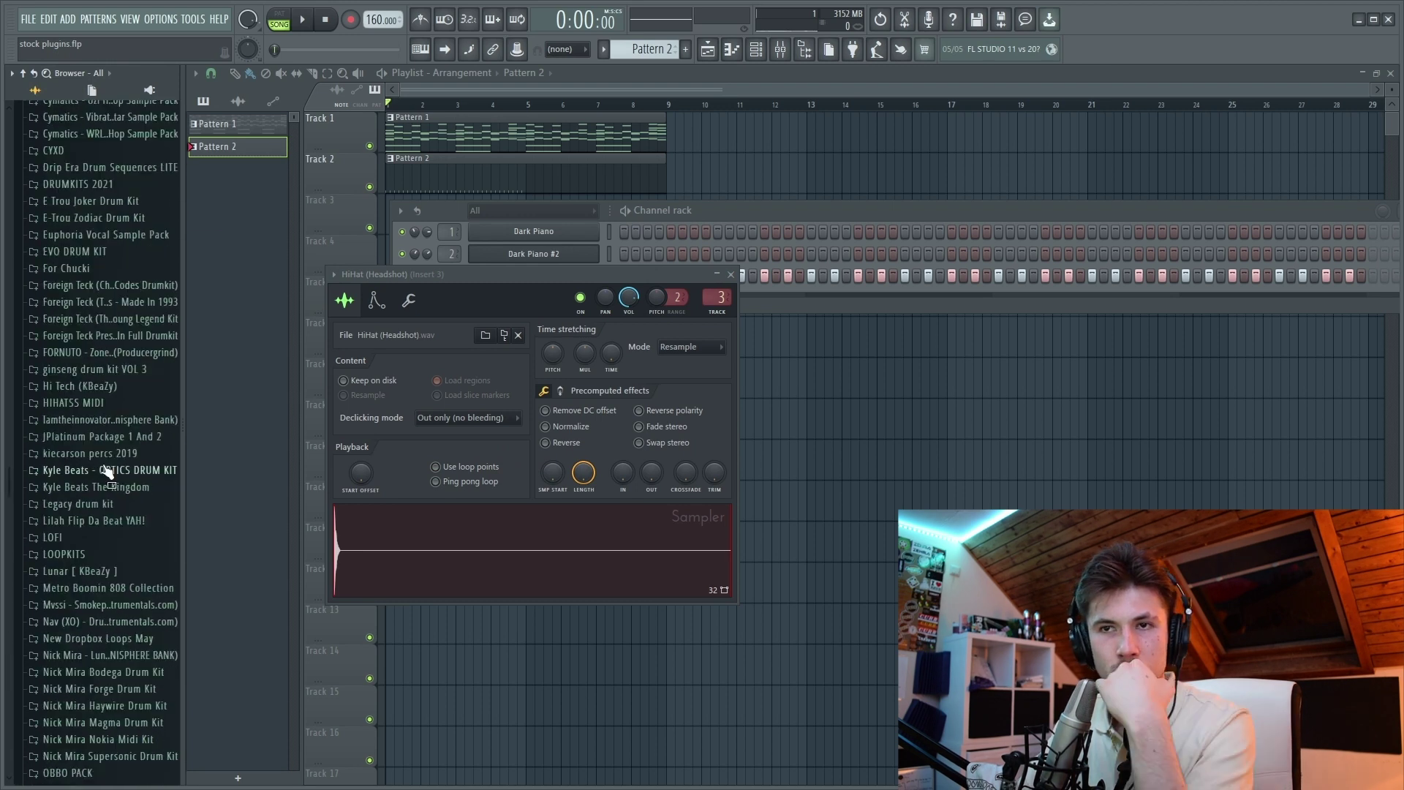
{"action": "left_click", "coordinate": [95, 403]}
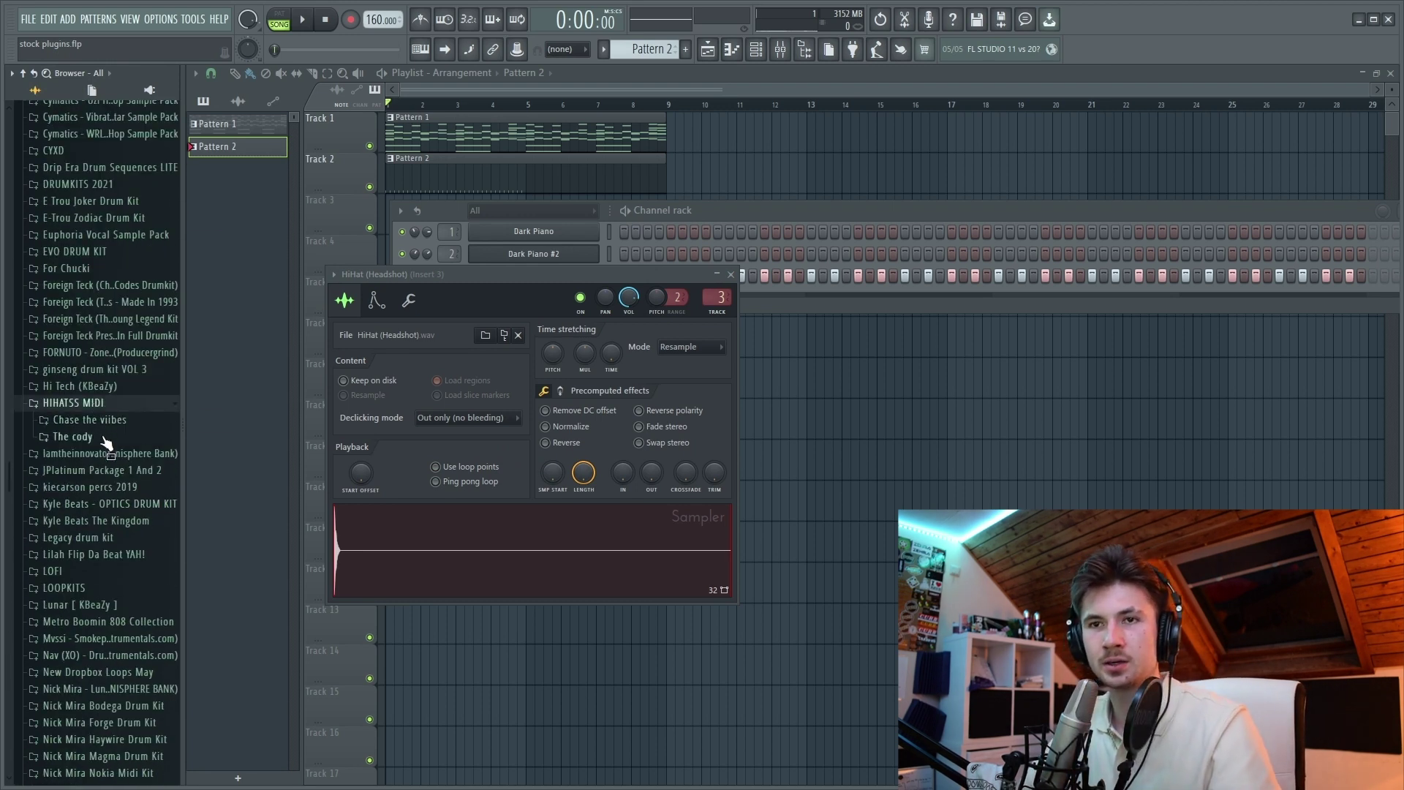
{"action": "left_click", "coordinate": [91, 419]}
{"action": "left_click", "coordinate": [103, 438]}
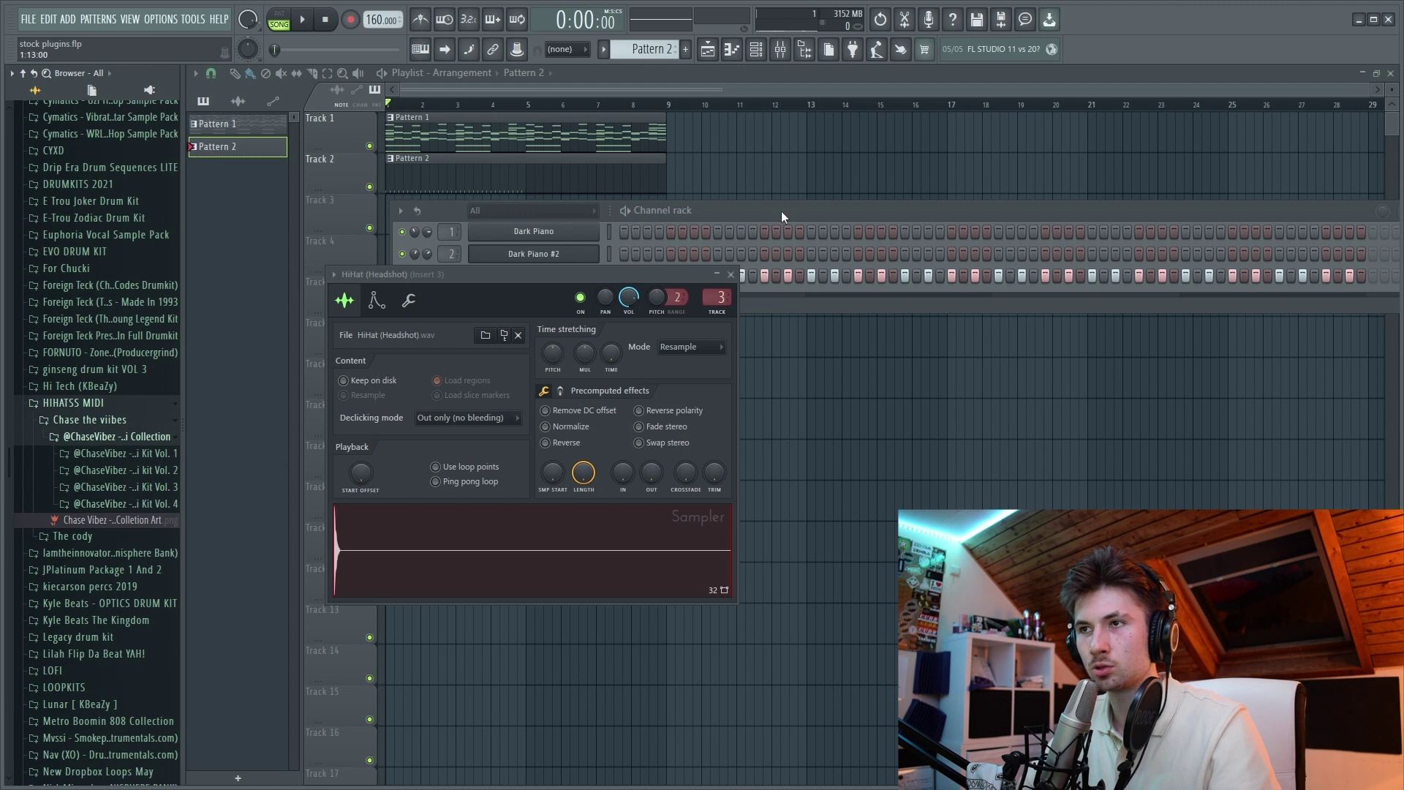
{"action": "left_click", "coordinate": [138, 507]}
{"action": "left_click_drag", "start_coordinate": [109, 481], "coordinate": [116, 488]}
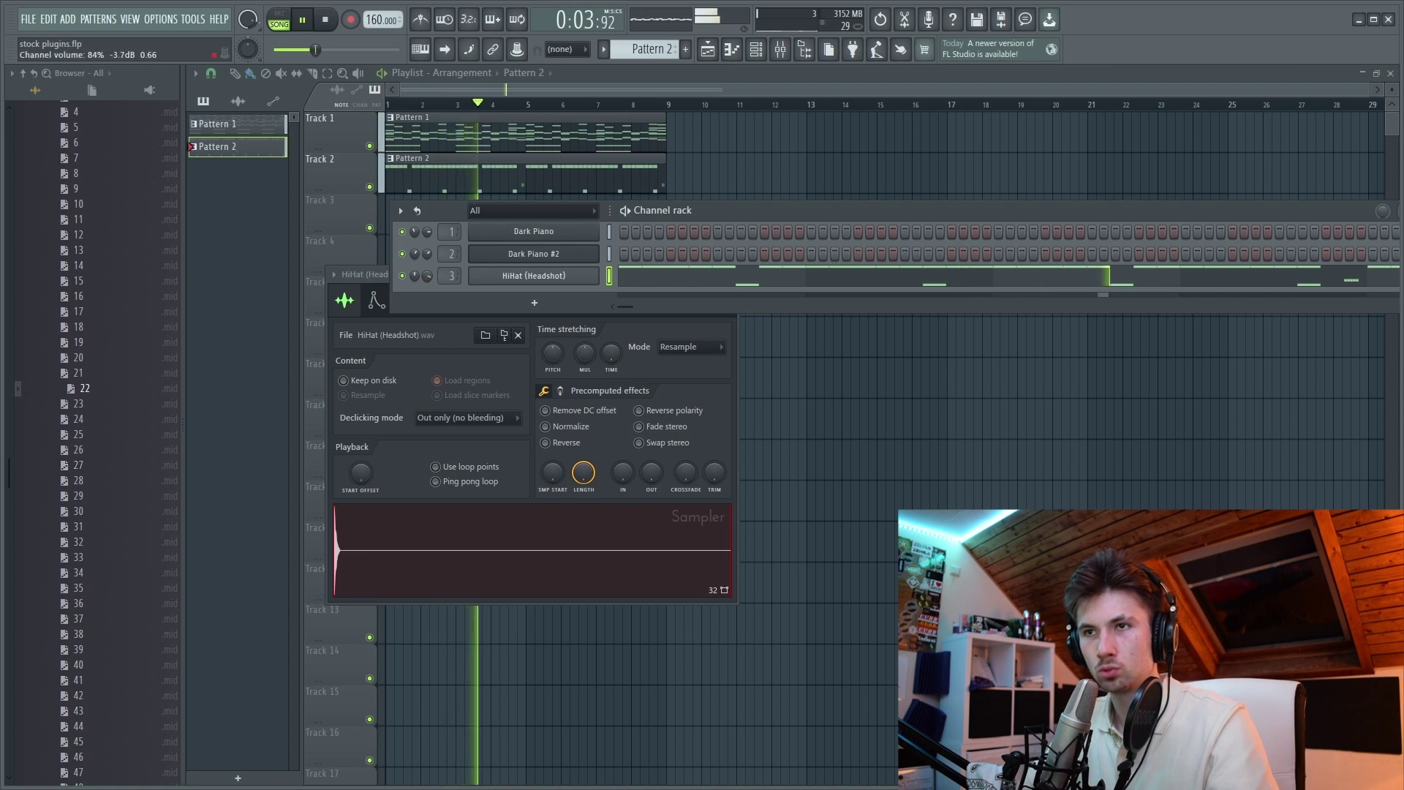
{"action": "left_click_drag", "start_coordinate": [712, 286], "coordinate": [712, 287]}
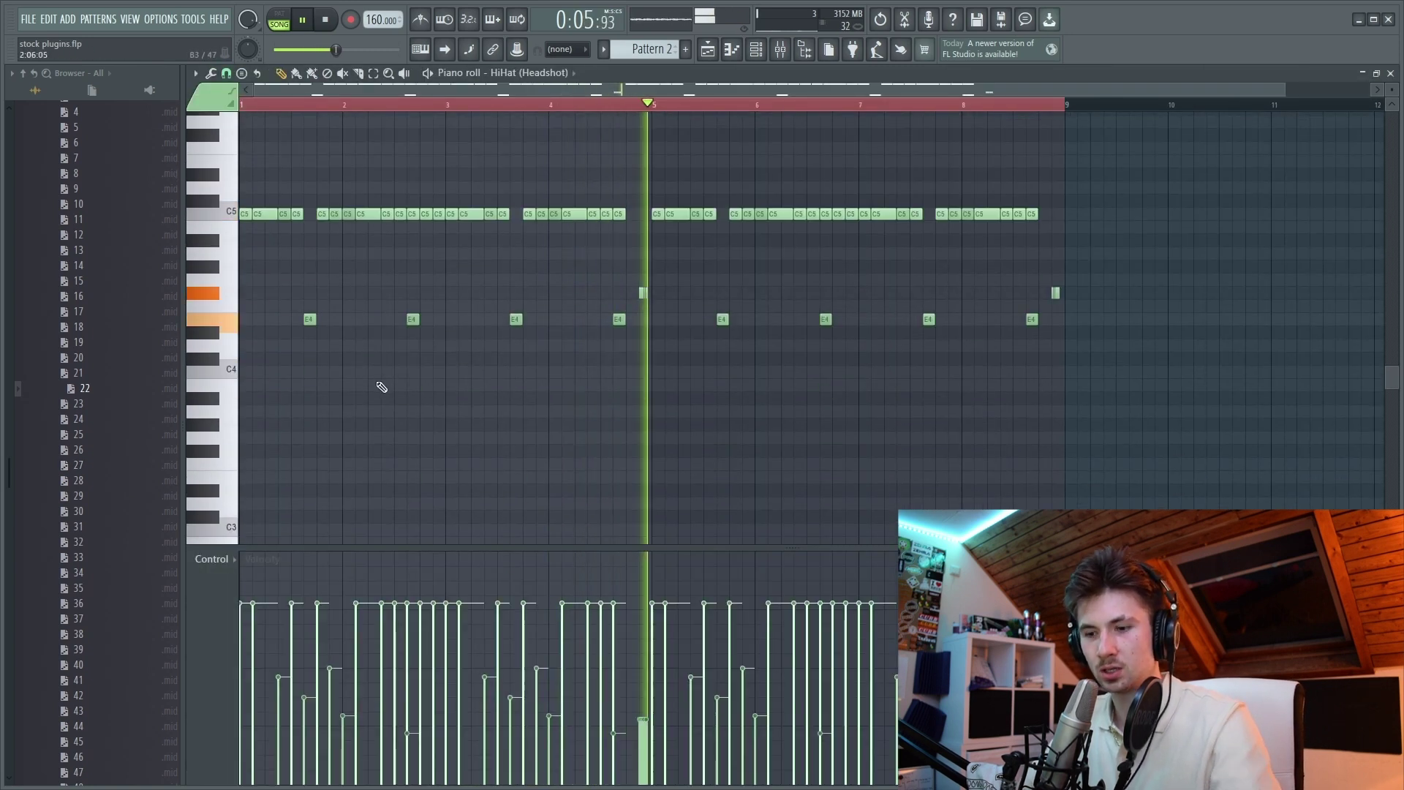
Turn the first C5 hi-hat hit and other selected notes into arpeggiated rolls
{"action": "scroll", "coordinate": [276, 144], "scroll_direction": "up", "scroll_amount": 3, "text": "ctrl"}
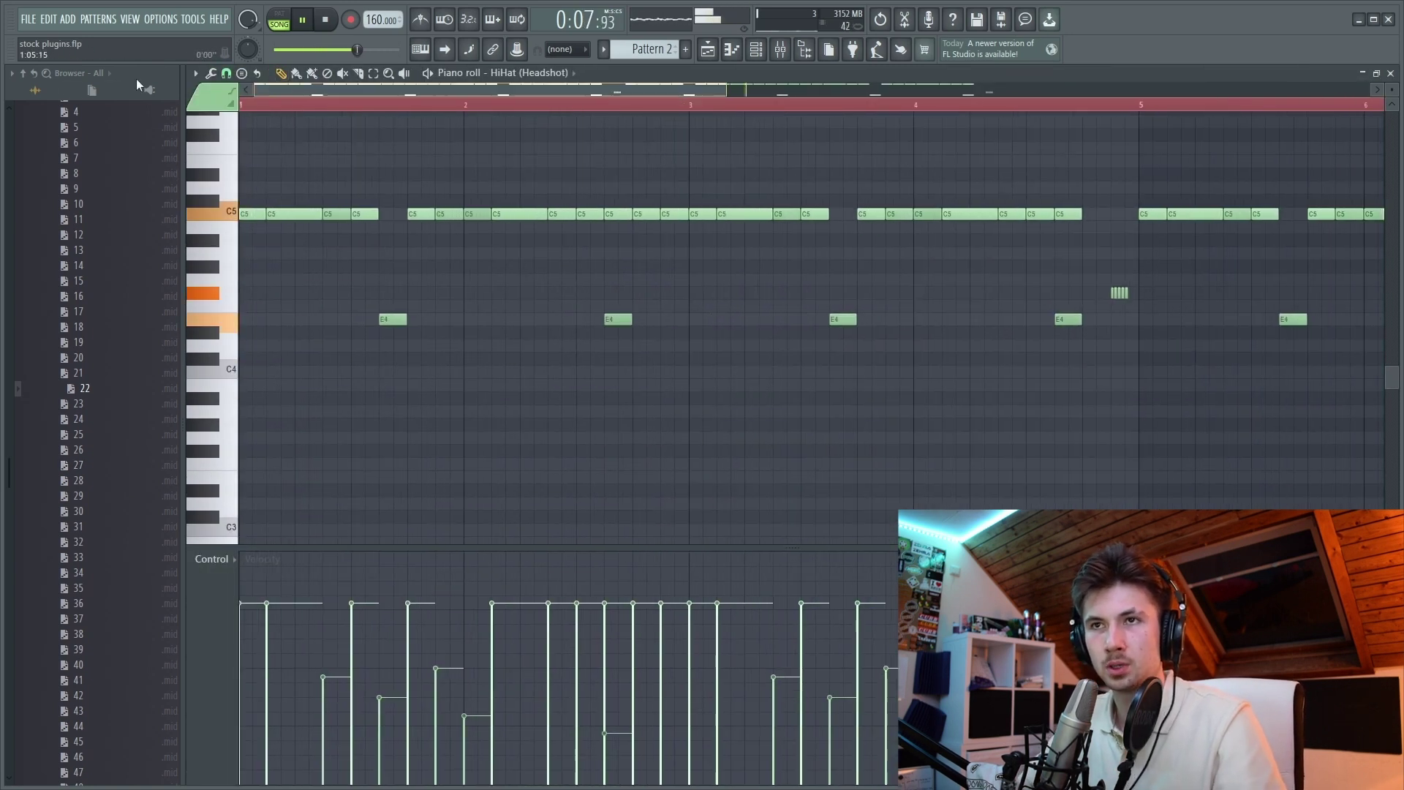
{"action": "key", "text": "alt+a"}
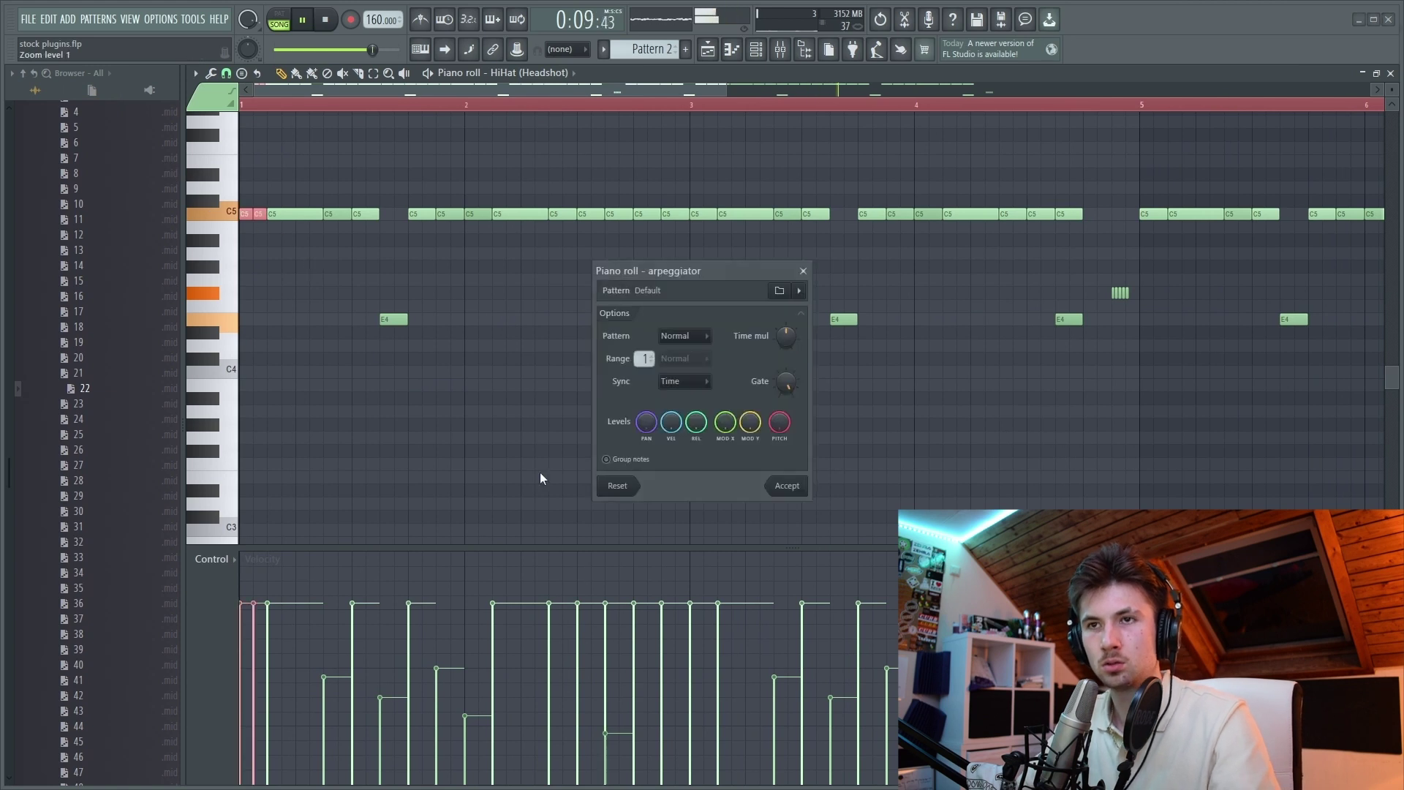
{"action": "left_click", "coordinate": [786, 487]}
{"action": "scroll", "coordinate": [300, 284], "scroll_direction": "down", "scroll_amount": 1, "text": "ctrl"}
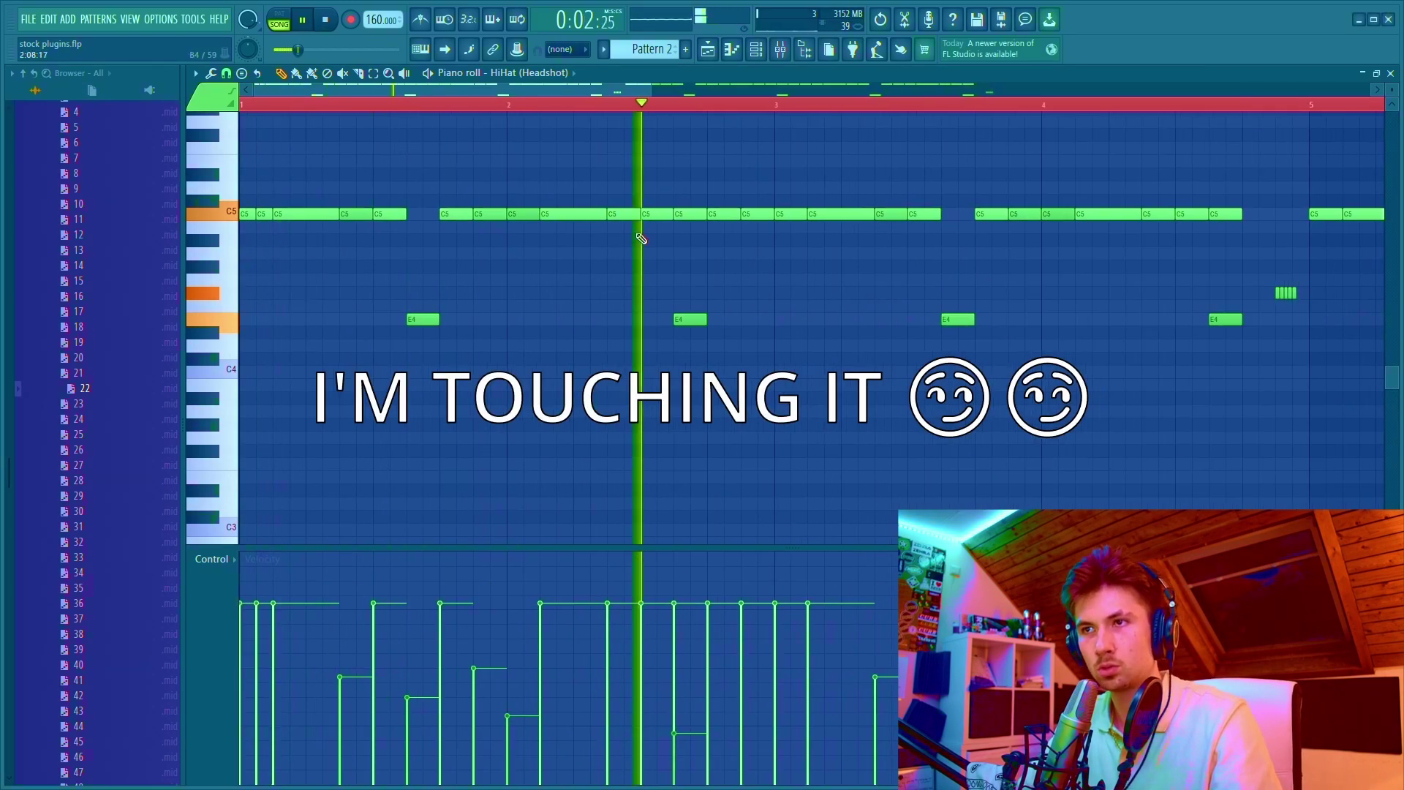
{"action": "key", "text": "alt+a"}
{"action": "key", "text": "Return"}
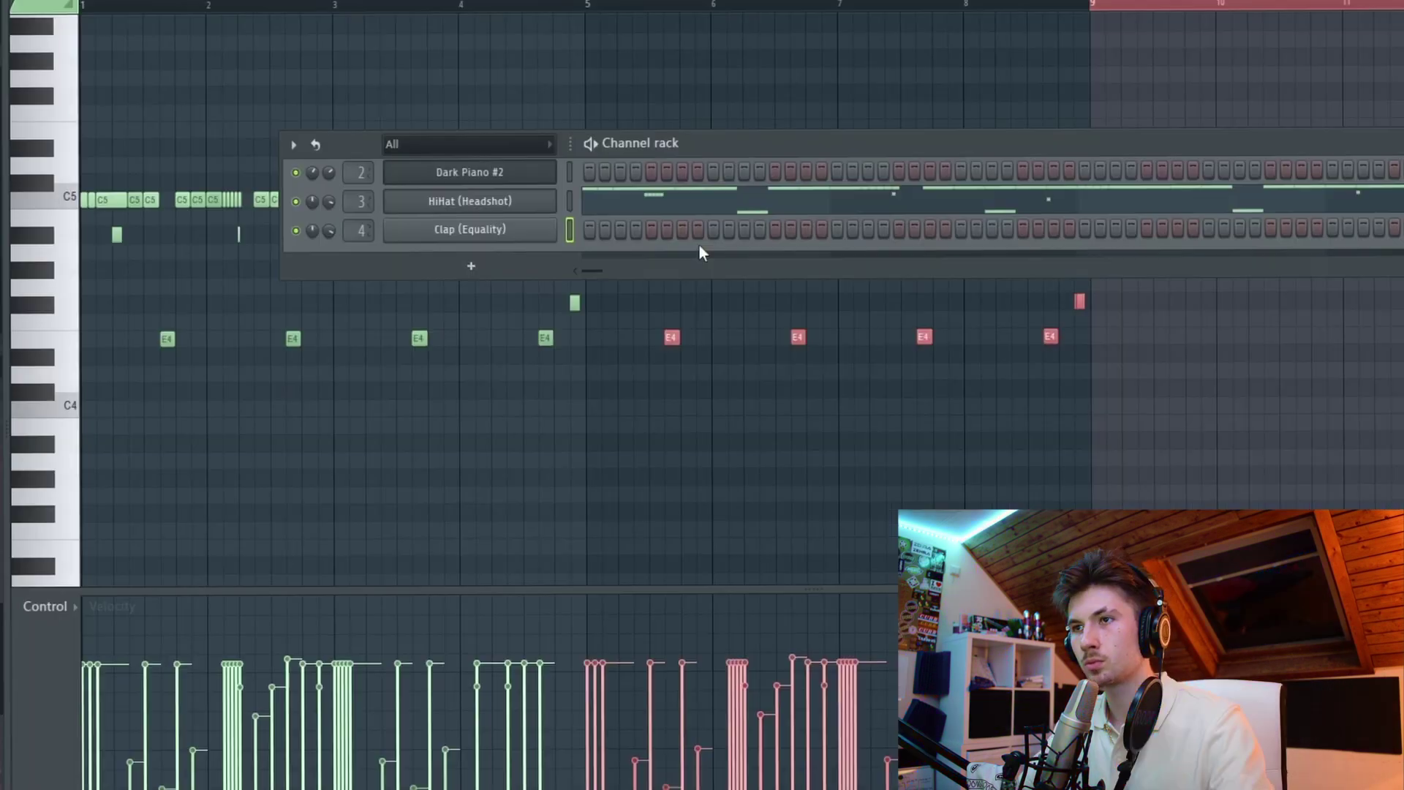
Place clap hits, including C5 clap notes at bars 5.5, 6.5 and 7.5
{"action": "left_click", "coordinate": [728, 240]}
{"action": "left_click", "coordinate": [977, 240]}
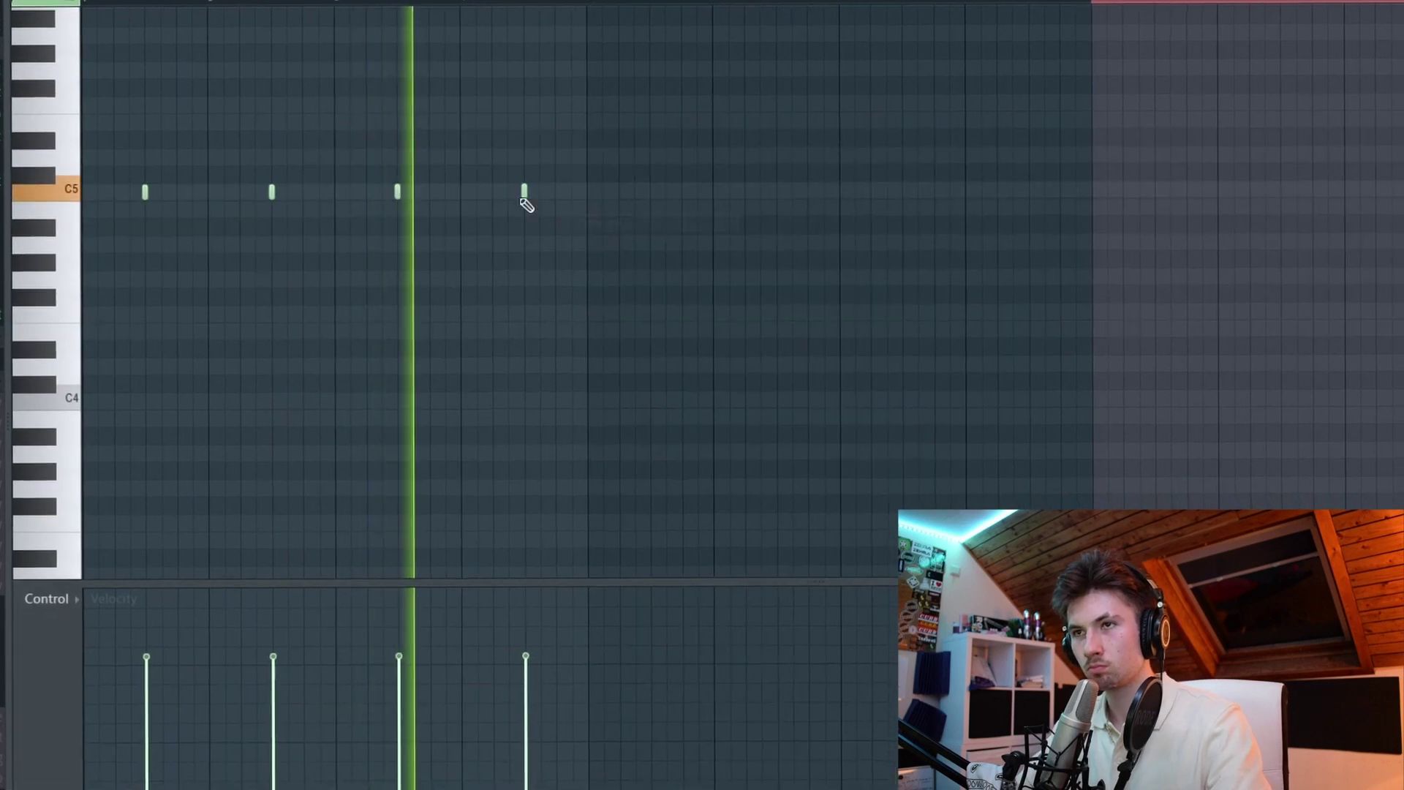
{"action": "left_click", "coordinate": [652, 199]}
{"action": "left_click", "coordinate": [778, 200]}
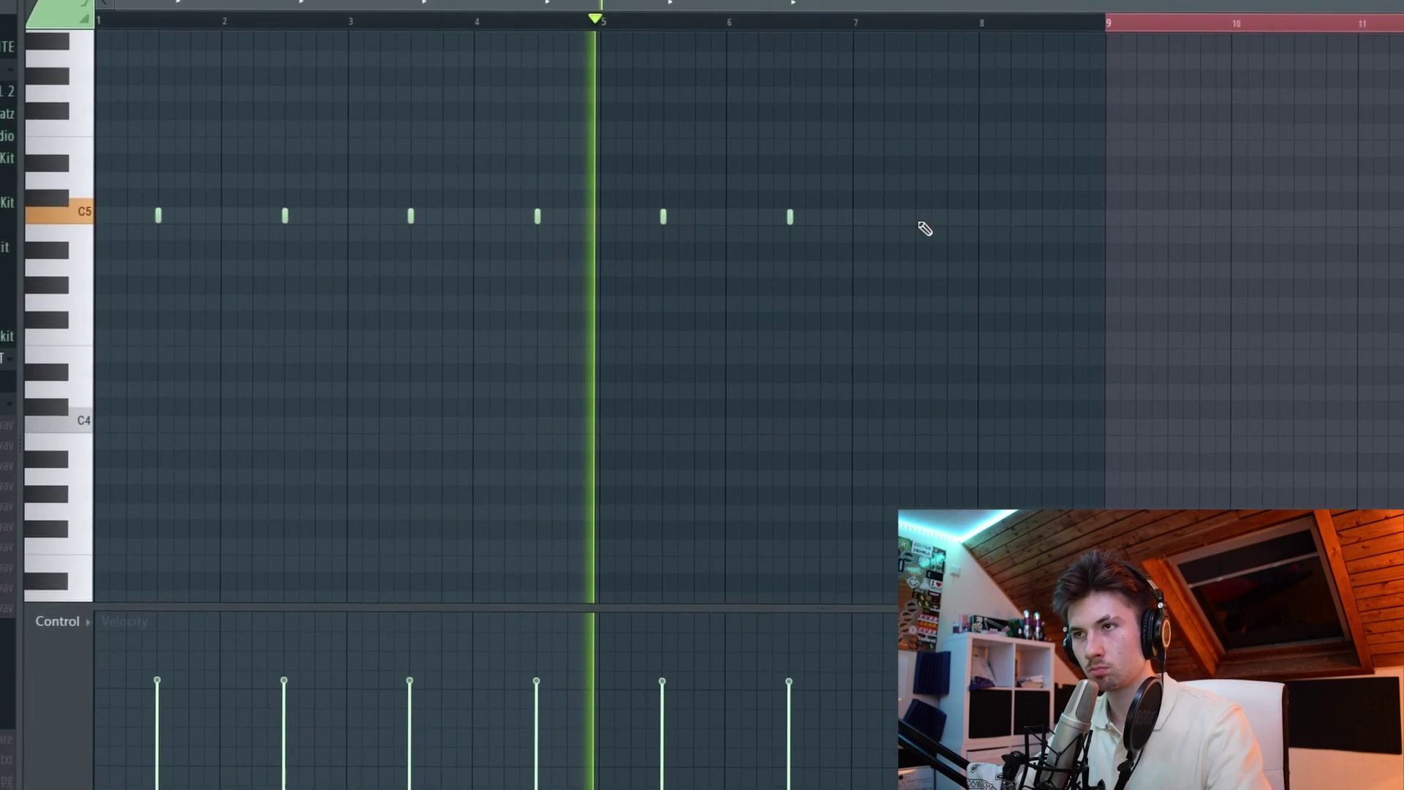
{"action": "left_click", "coordinate": [904, 200]}
Pencil 808 - Drip notes at bars 3 and 5 plus a short one after bar 7
{"action": "key", "text": "F6"}
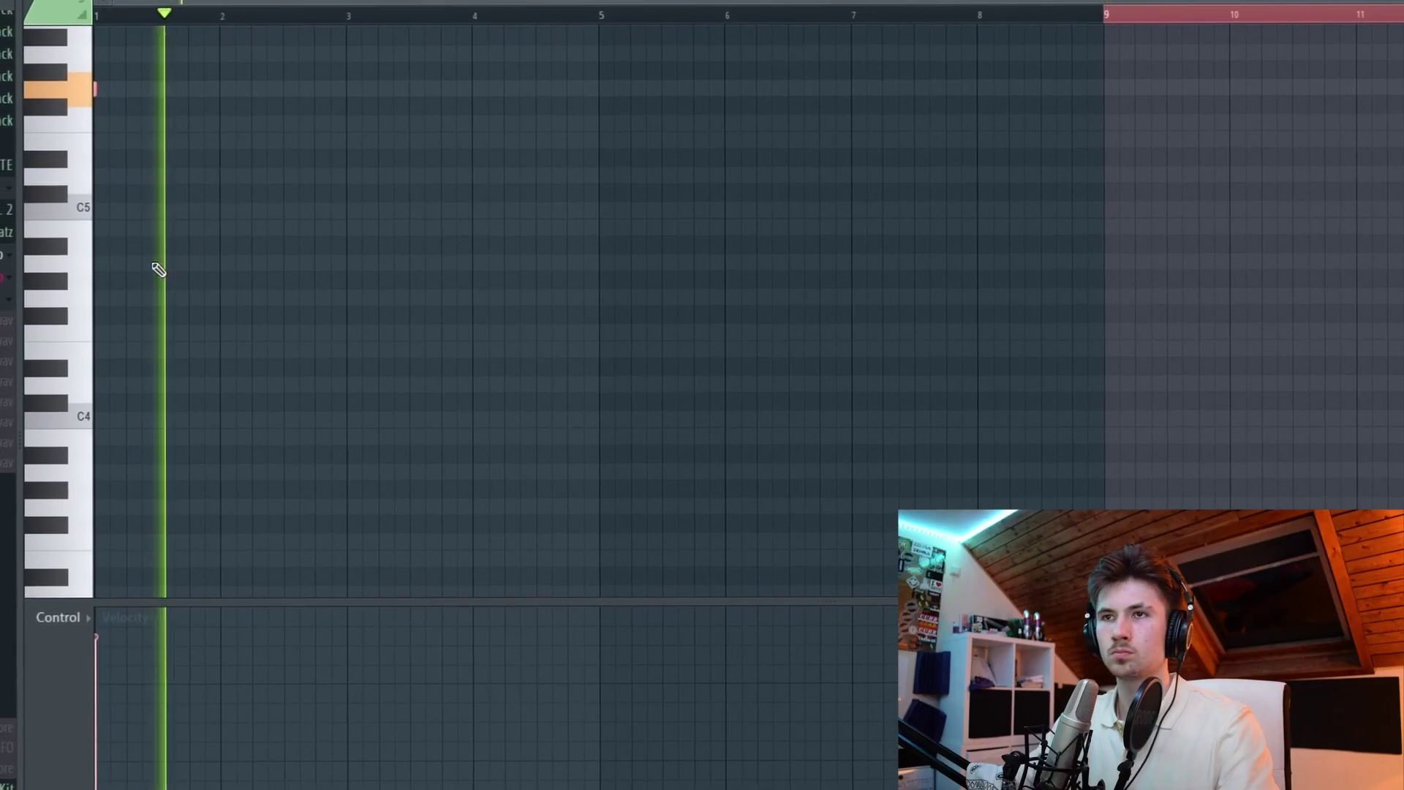
{"action": "left_click", "coordinate": [348, 93]}
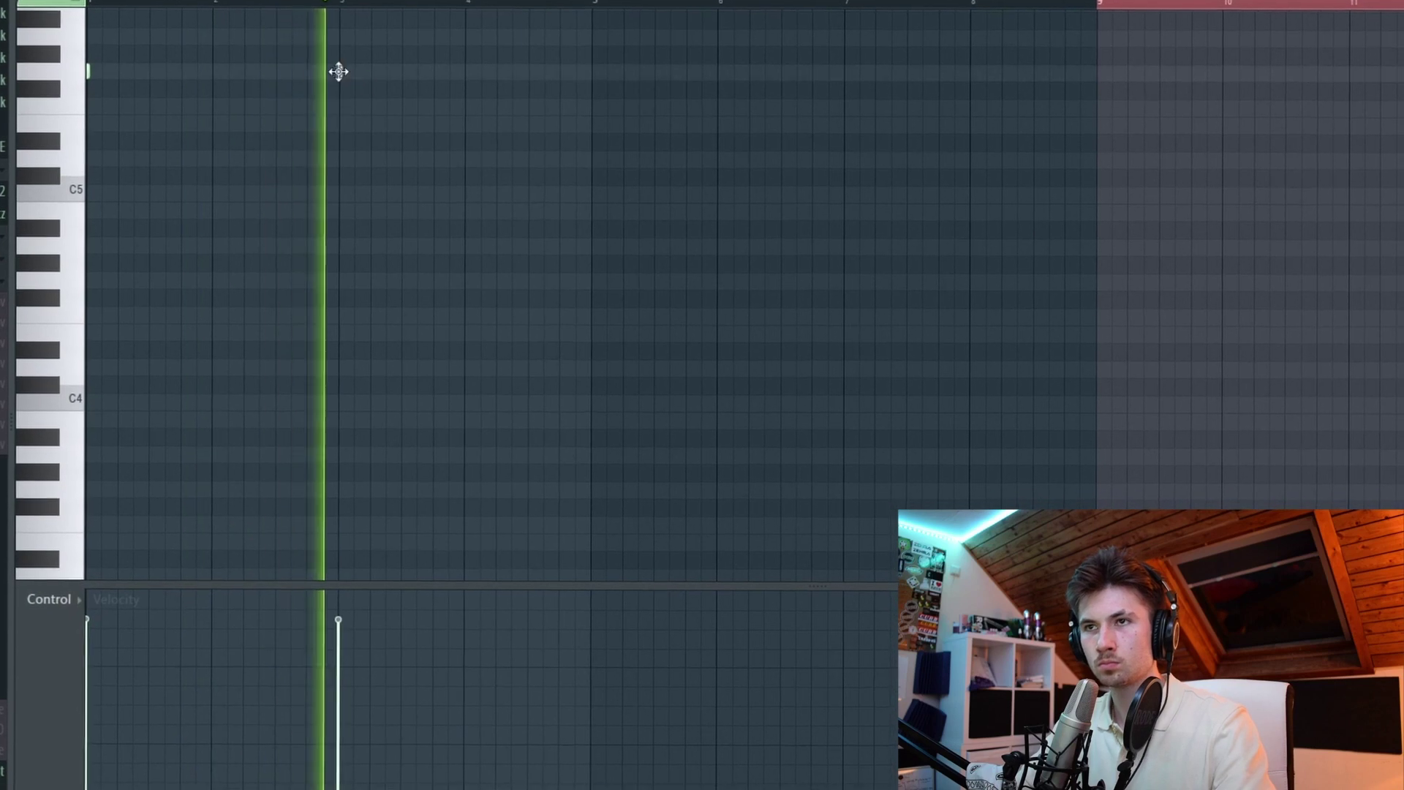
{"action": "left_click", "coordinate": [589, 80]}
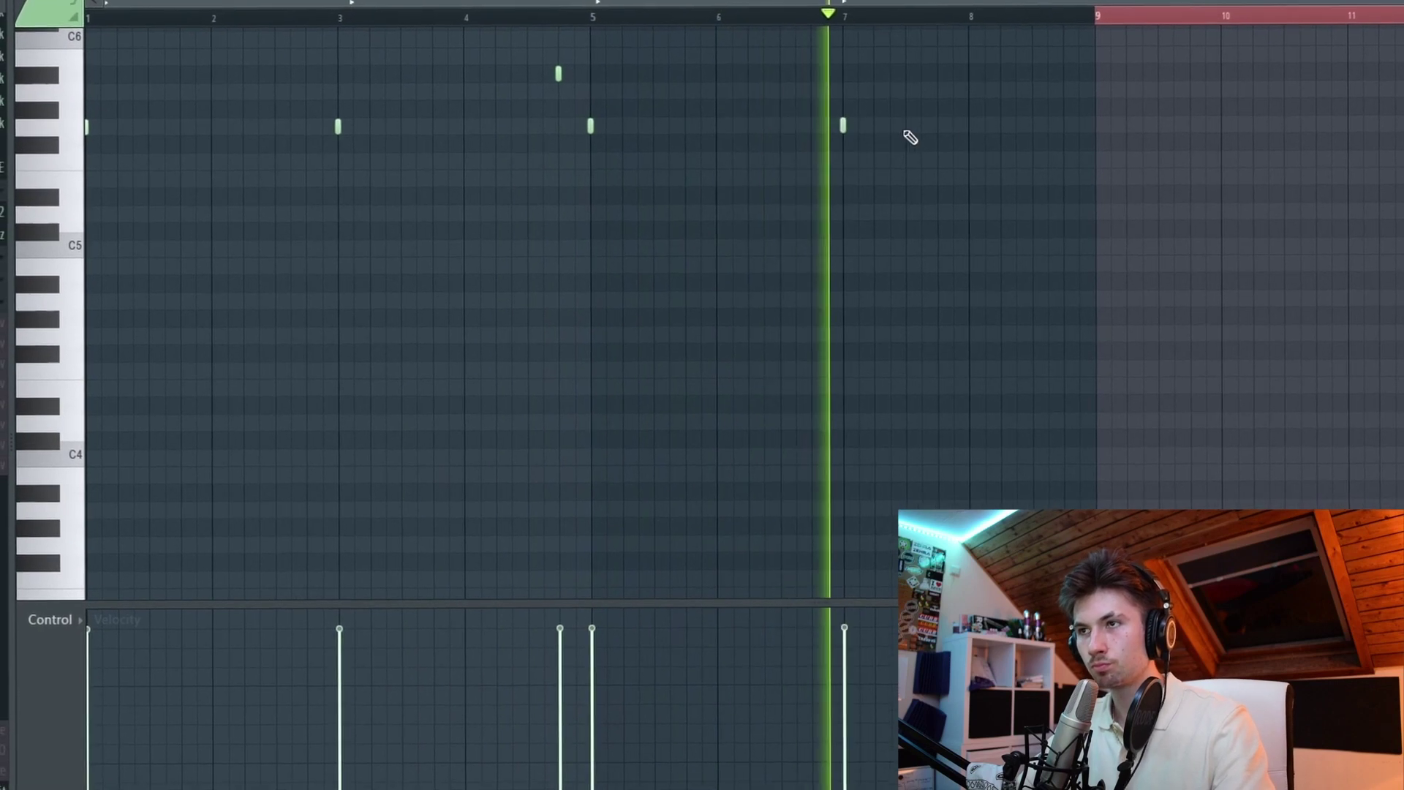
{"action": "left_click", "coordinate": [914, 111]}
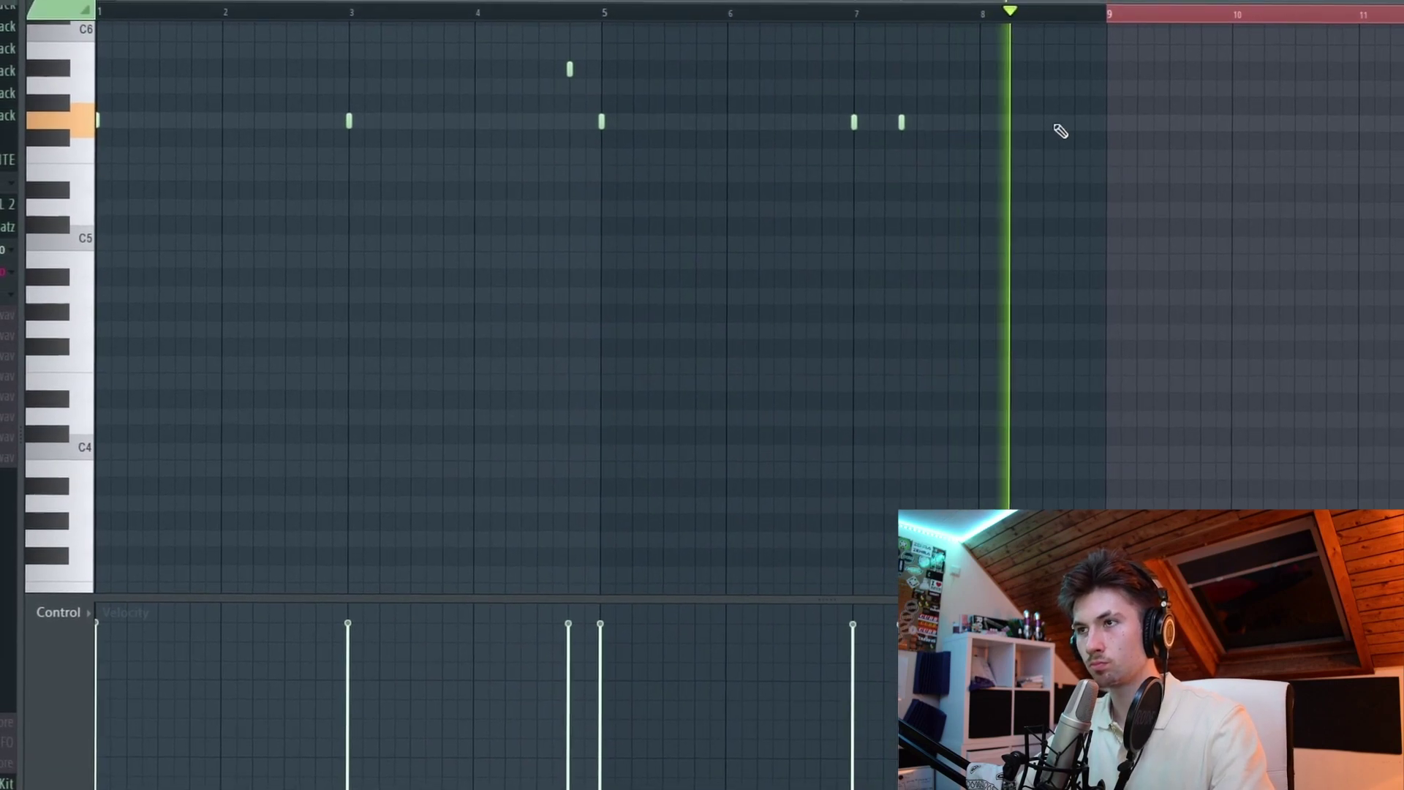
{"action": "key", "text": "F6"}
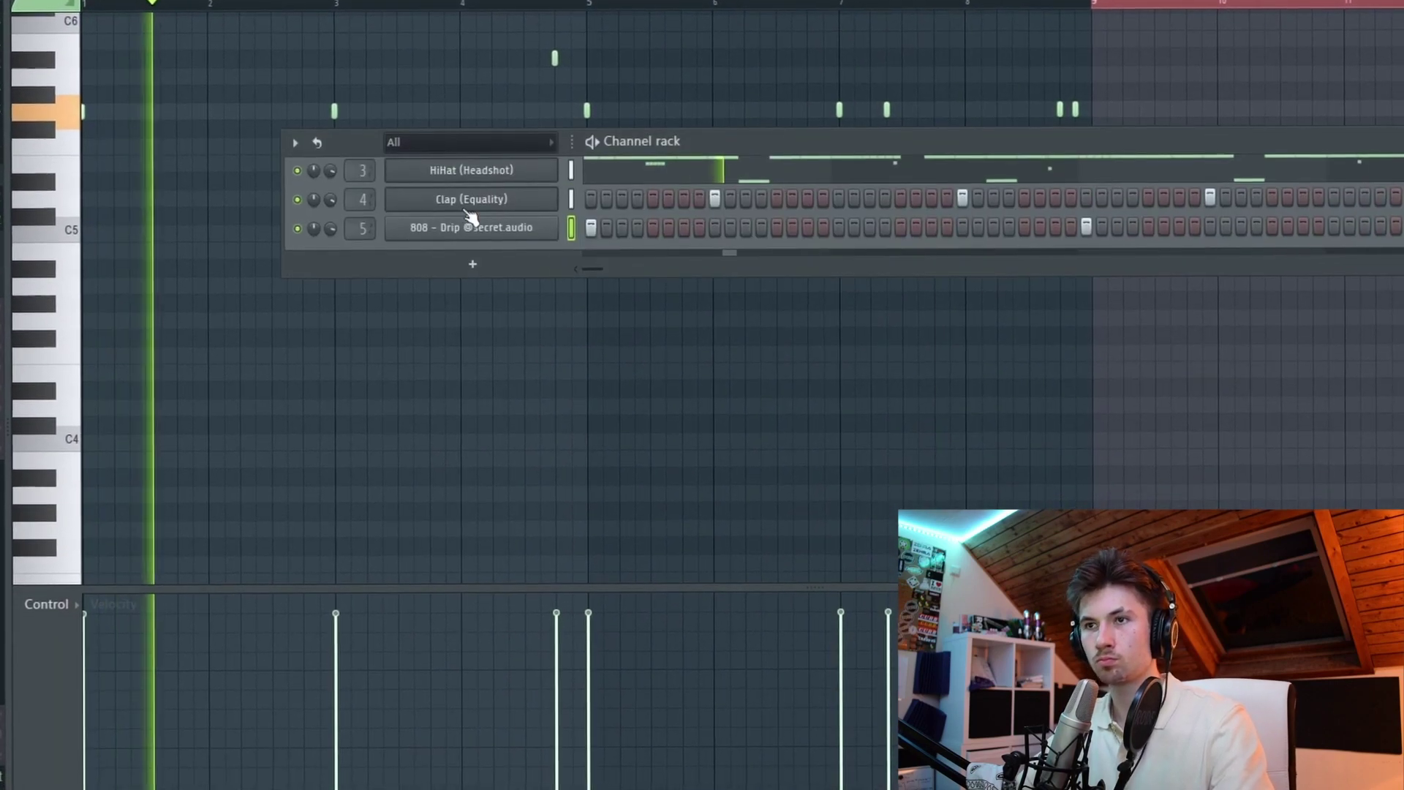
{"action": "right_click", "coordinate": [479, 230]}
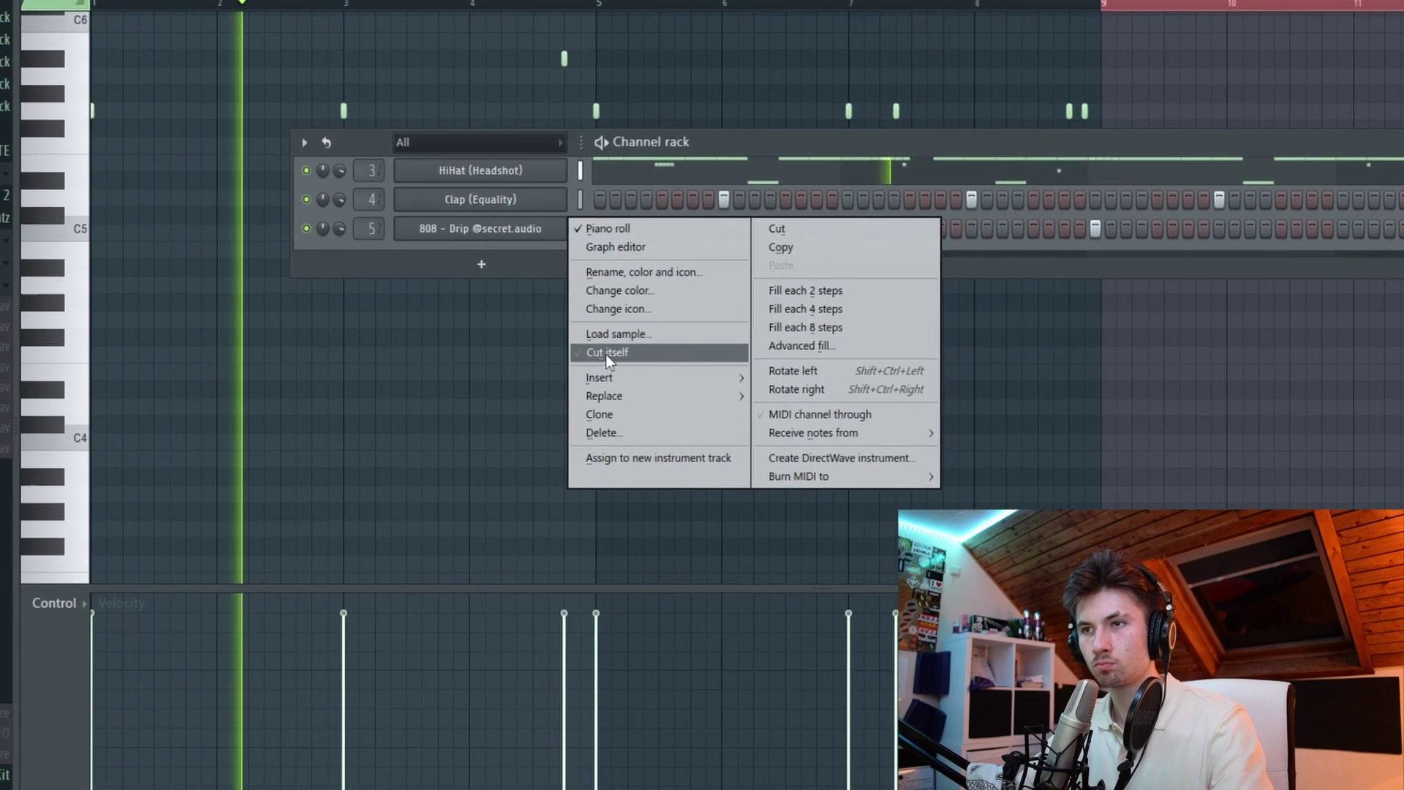
Make the 808 - Drip cut itself and select its roll notes before bar 9
{"action": "left_click", "coordinate": [605, 353]}
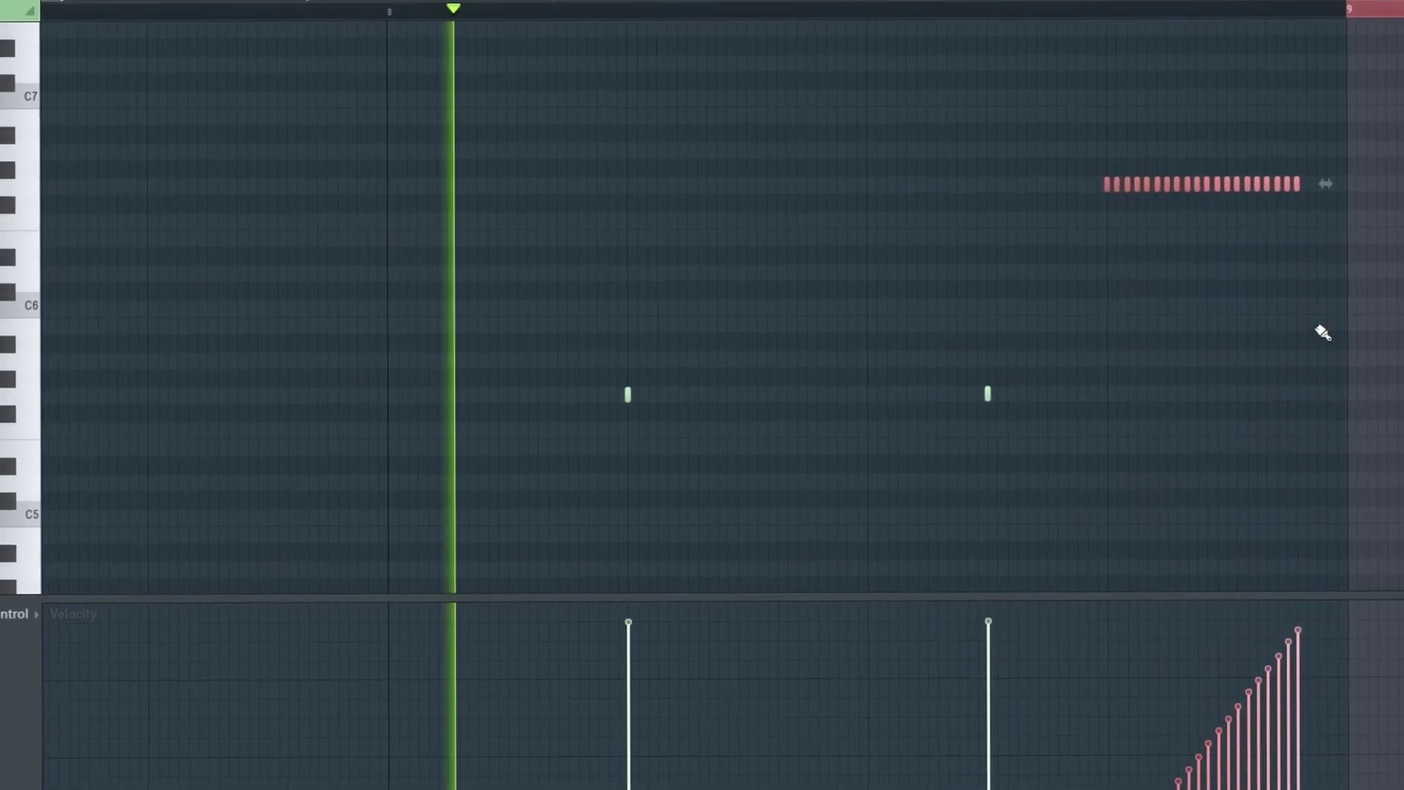
{"action": "left_click", "coordinate": [1306, 200]}
{"action": "left_click_drag", "start_coordinate": [1371, 150], "coordinate": [1123, 250]}
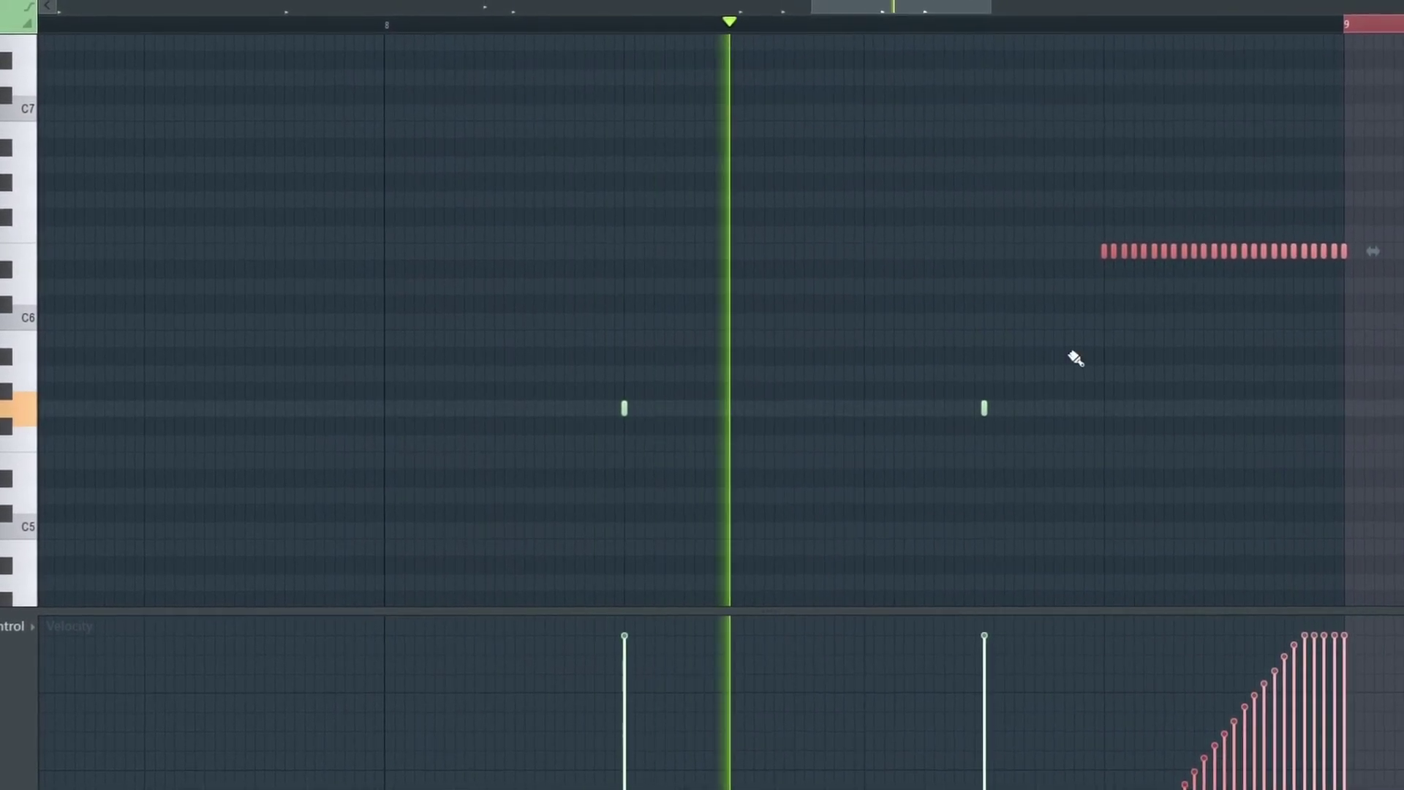
{"action": "scroll", "coordinate": [1284, 534], "scroll_direction": "down", "scroll_amount": 6}
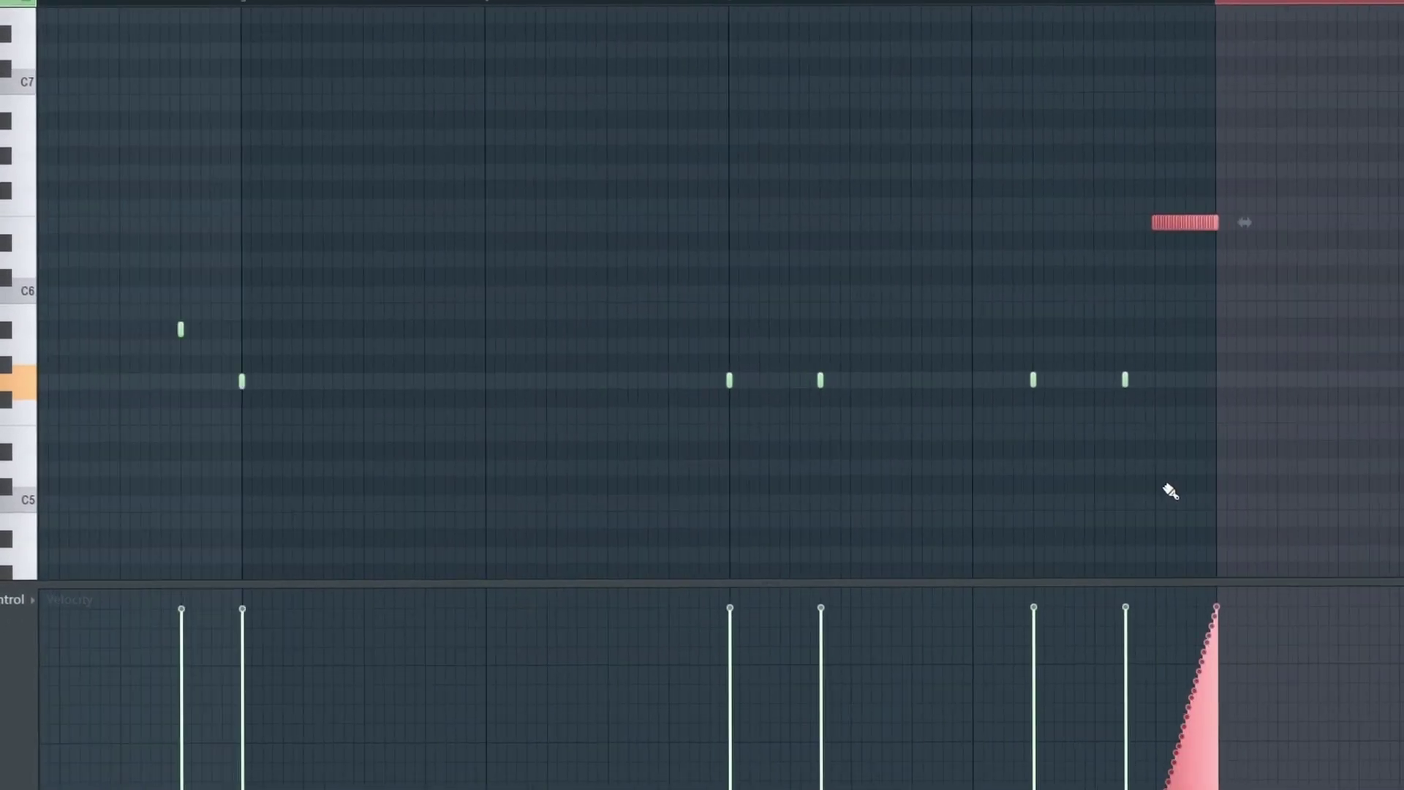
{"action": "left_click", "coordinate": [711, 63]}
{"action": "key", "text": "F6"}
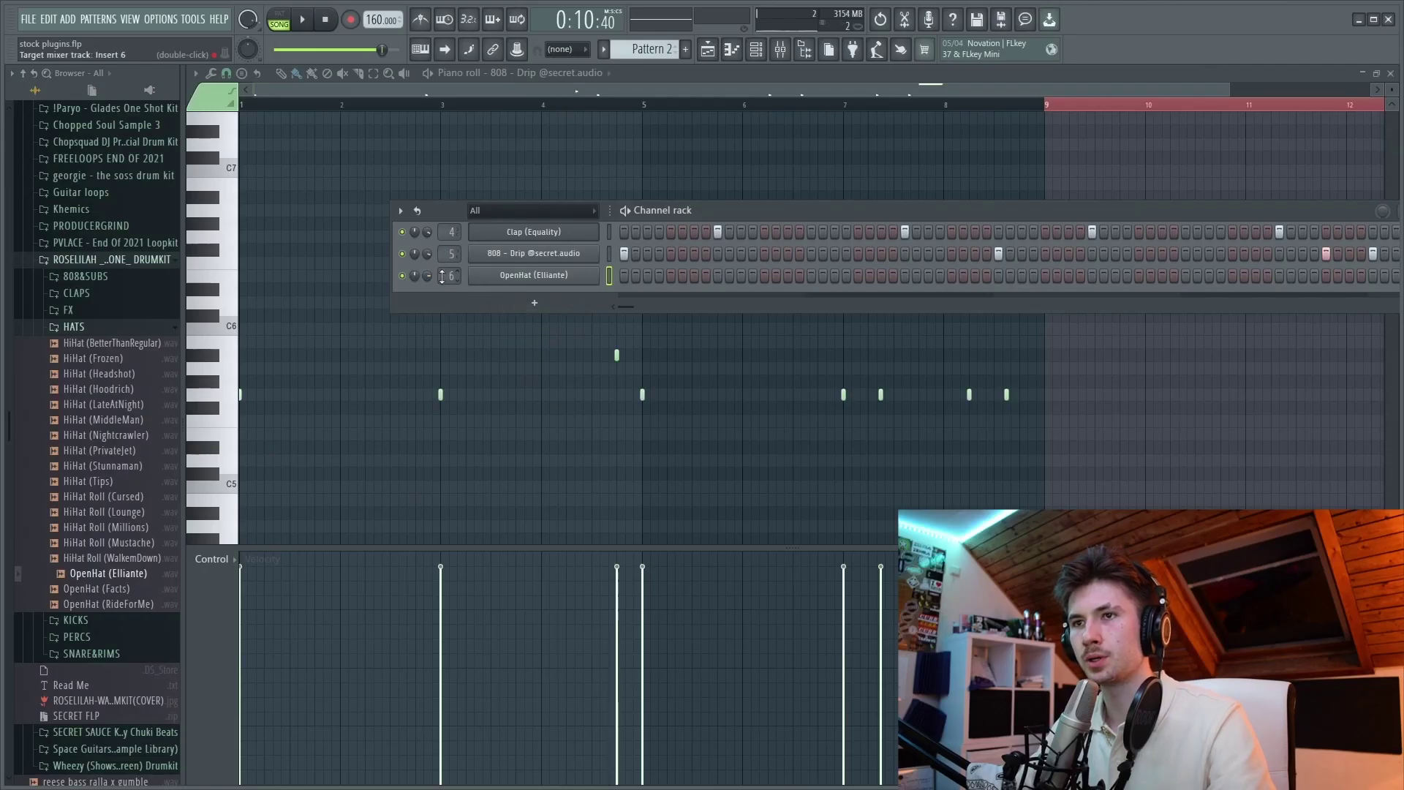
{"action": "left_click", "coordinate": [533, 275]}
Make OpenHat (Elliante) cut itself and repeat its C5 hits four bars later
{"action": "right_click", "coordinate": [534, 275]}
{"action": "left_click", "coordinate": [658, 370]}
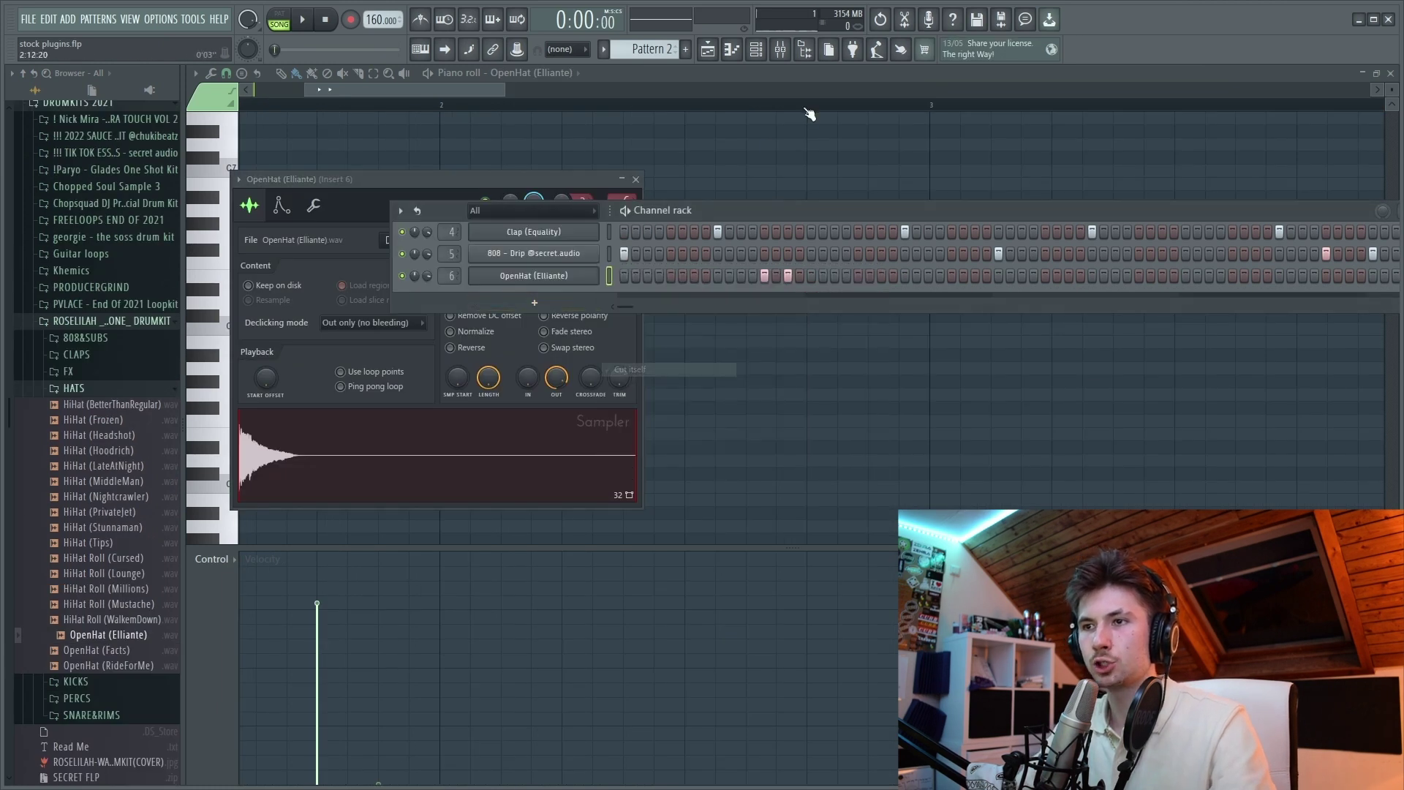
{"action": "left_click", "coordinate": [807, 110]}
{"action": "scroll", "coordinate": [403, 367], "scroll_direction": "down", "scroll_amount": 5}
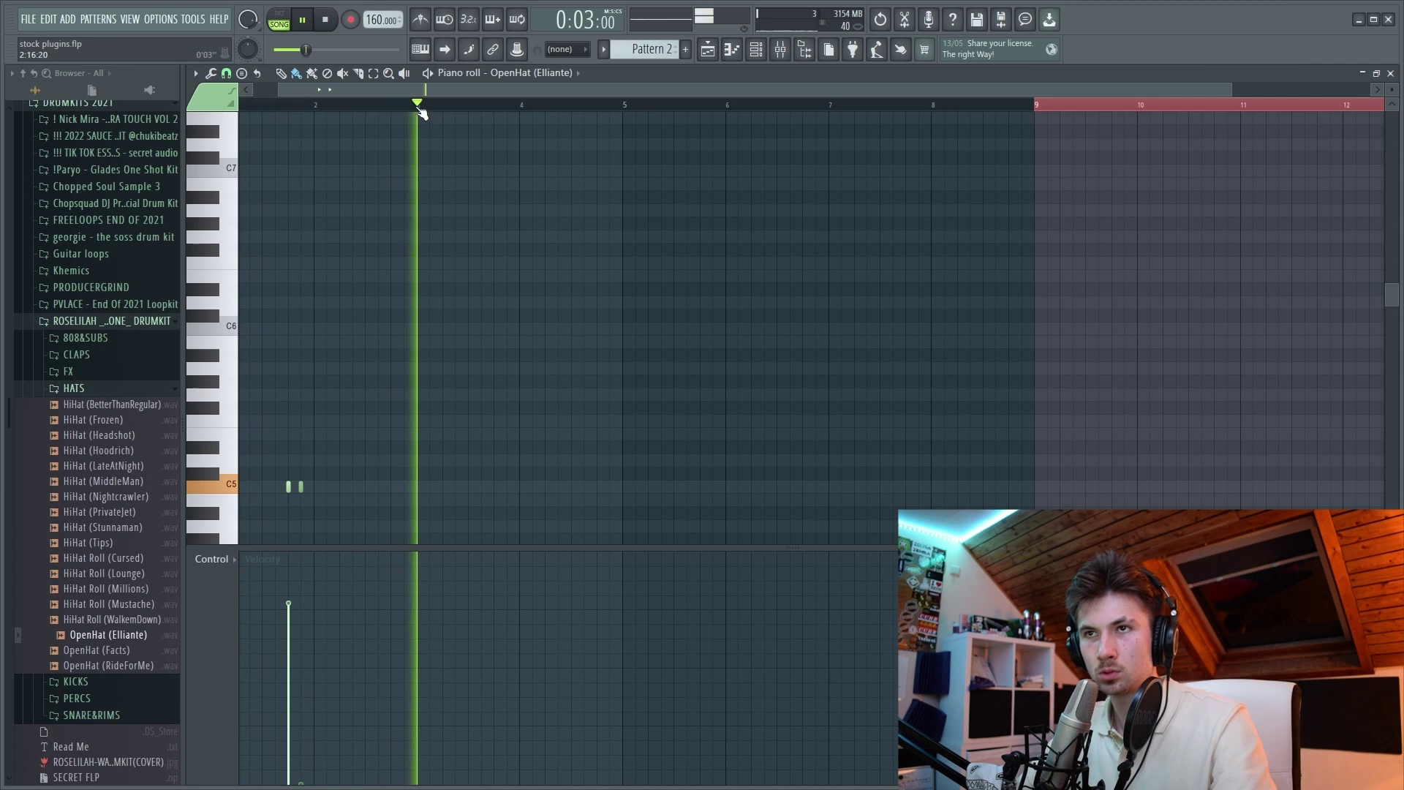
{"action": "key", "text": "ctrl+a"}
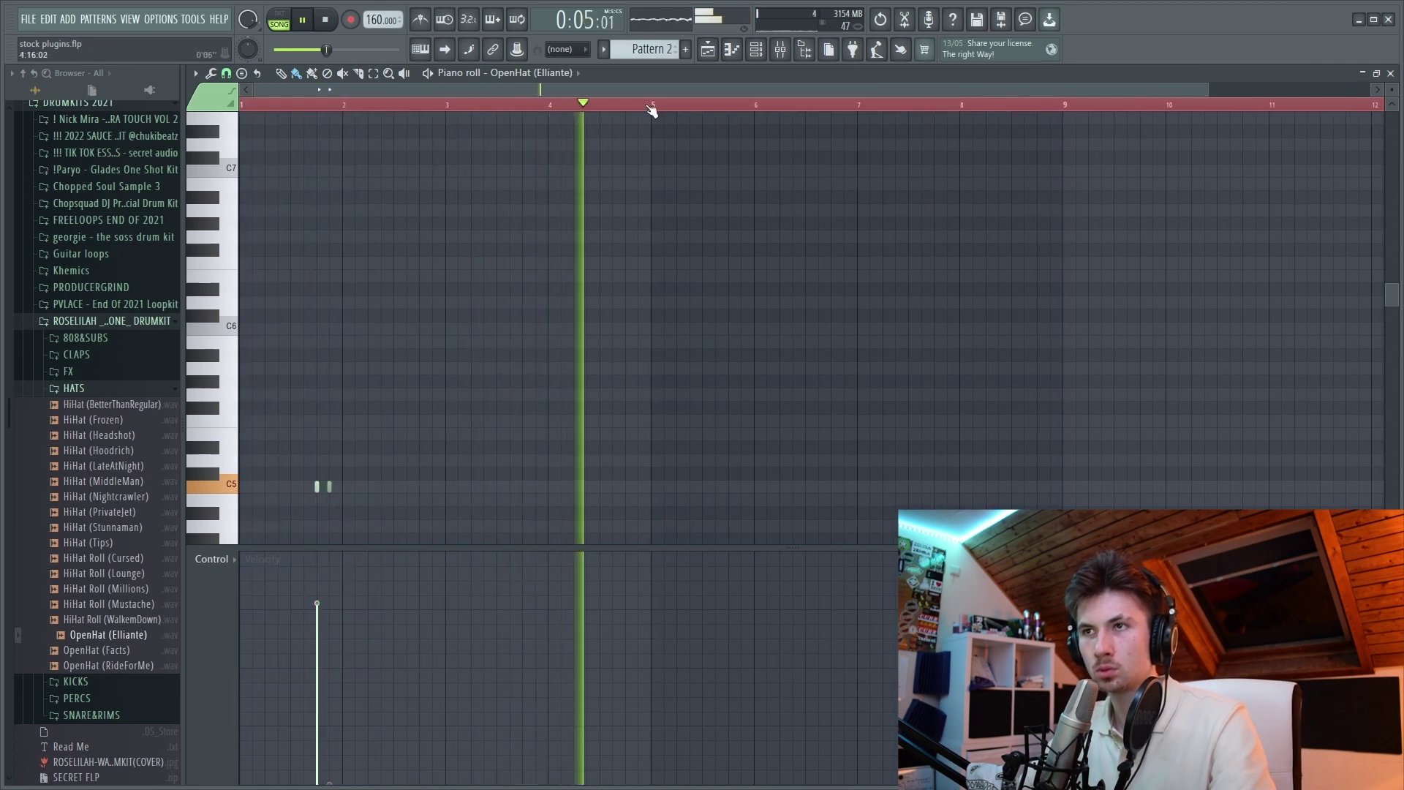
{"action": "key", "text": "ctrl+b"}
{"action": "scroll", "coordinate": [723, 482], "scroll_direction": "up", "scroll_amount": 3}
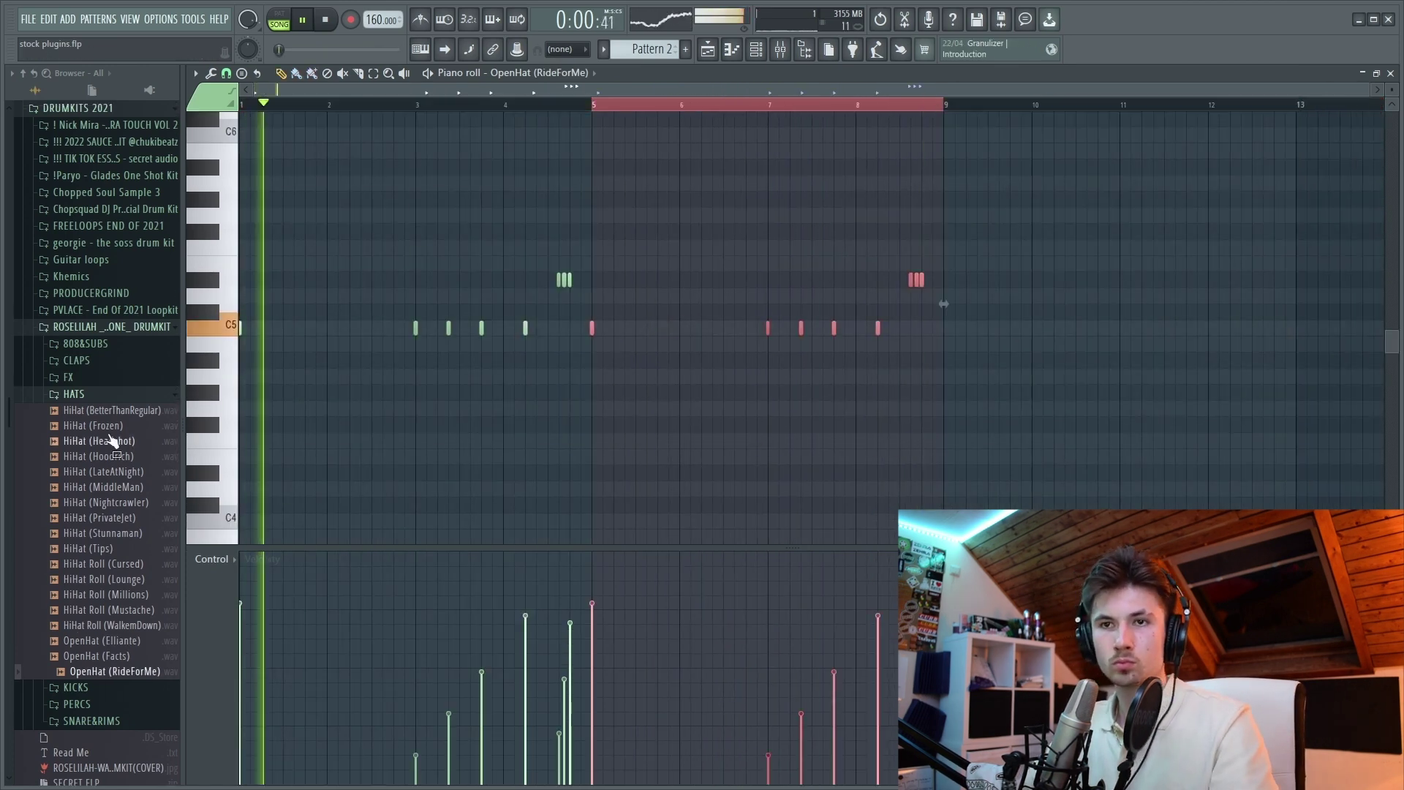
Drag the Snare (Warzone) sample from the SNARE&RIMS folder into the channel rack
{"action": "left_click", "coordinate": [74, 394]}
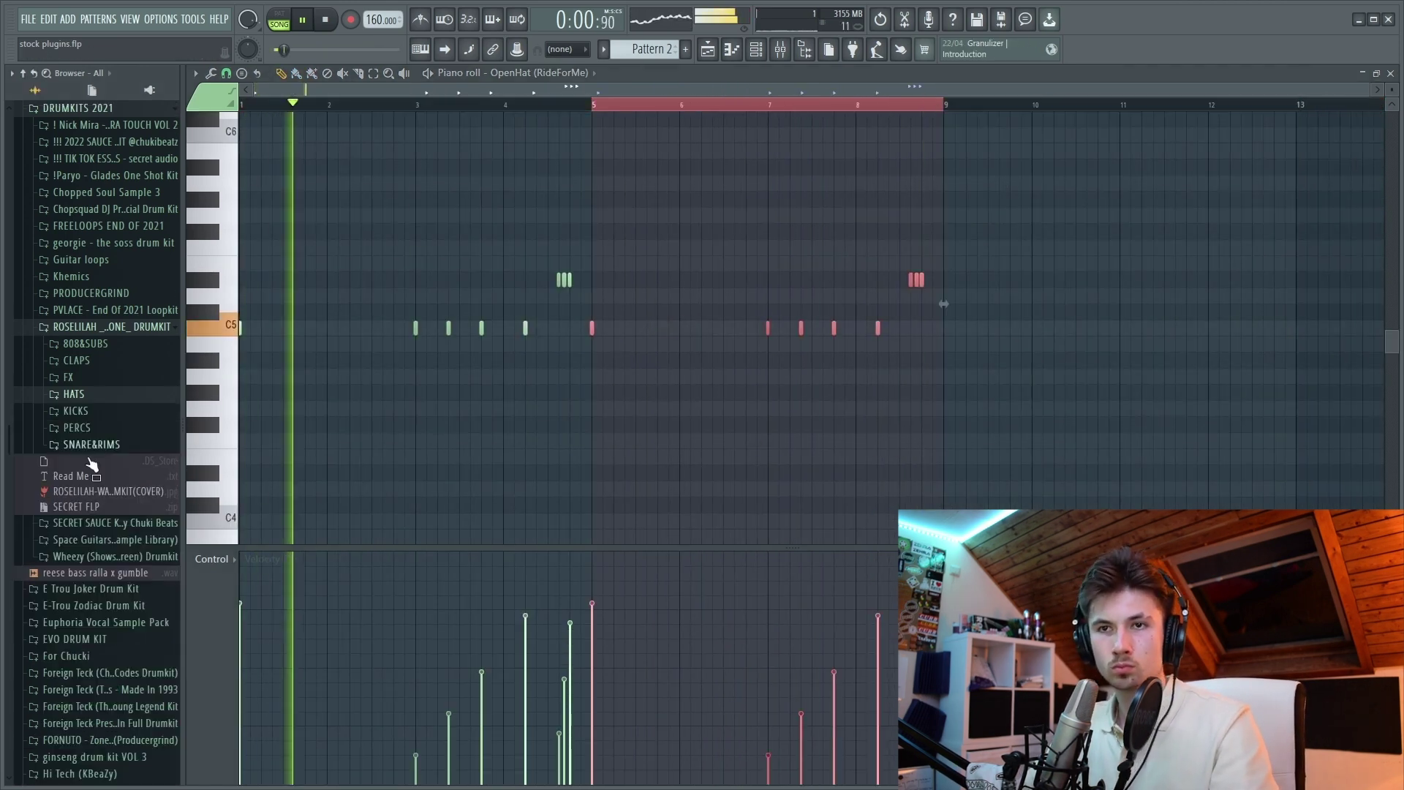
{"action": "left_click", "coordinate": [92, 443]}
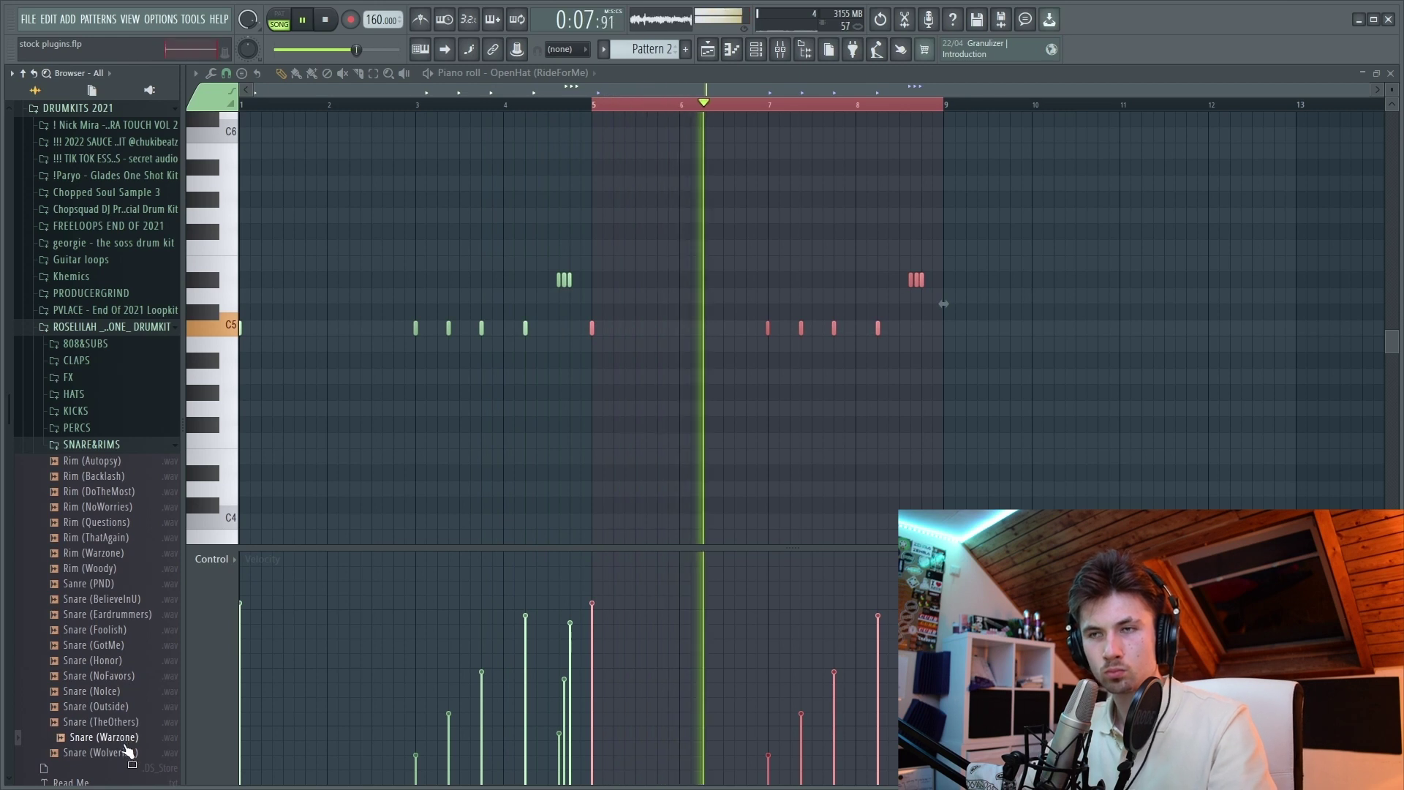
{"action": "left_click_drag", "start_coordinate": [128, 750], "coordinate": [533, 302]}
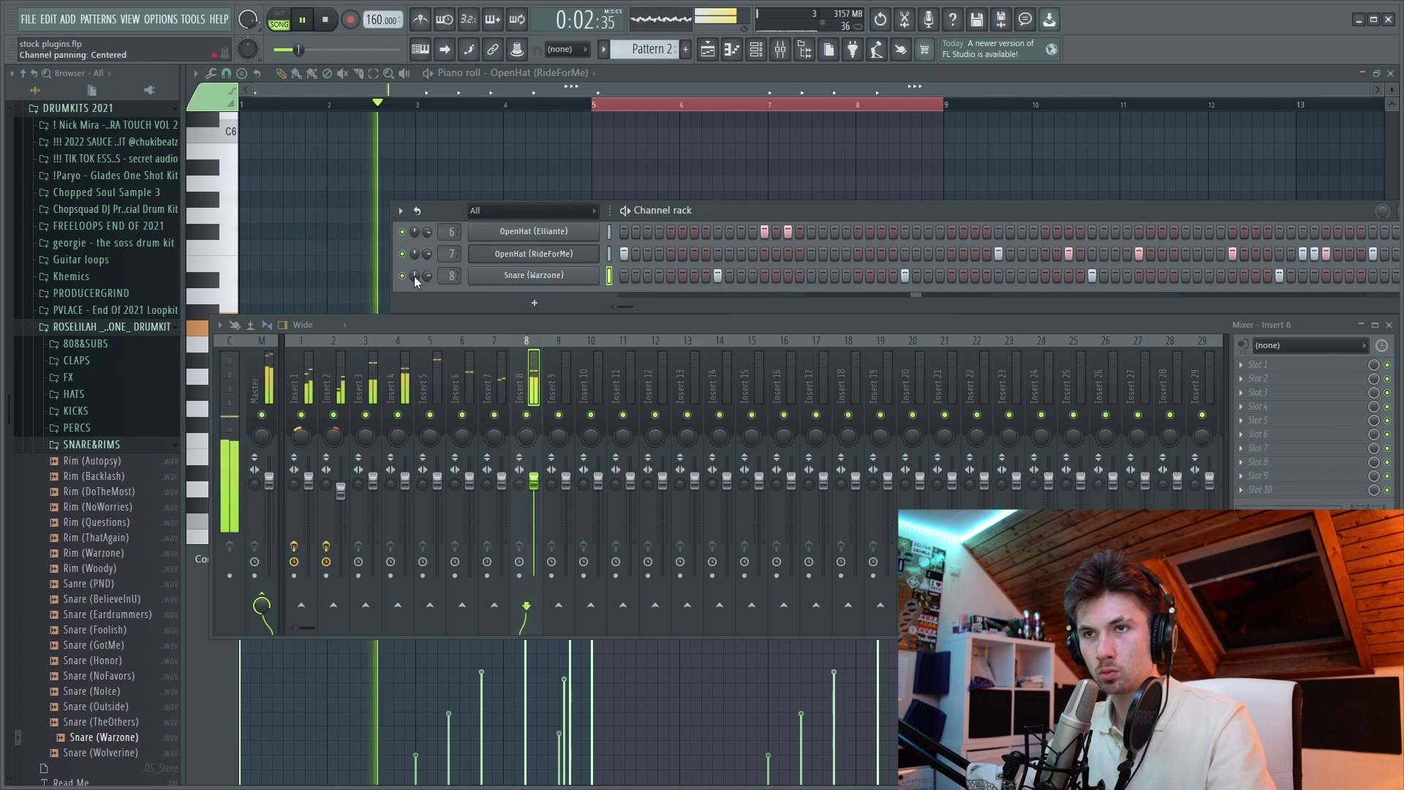
Browse the PERCS and SNARE&RIMS folders, view the Snare (Warzone) sampler, then return to the channel rack
{"action": "left_click", "coordinate": [150, 427]}
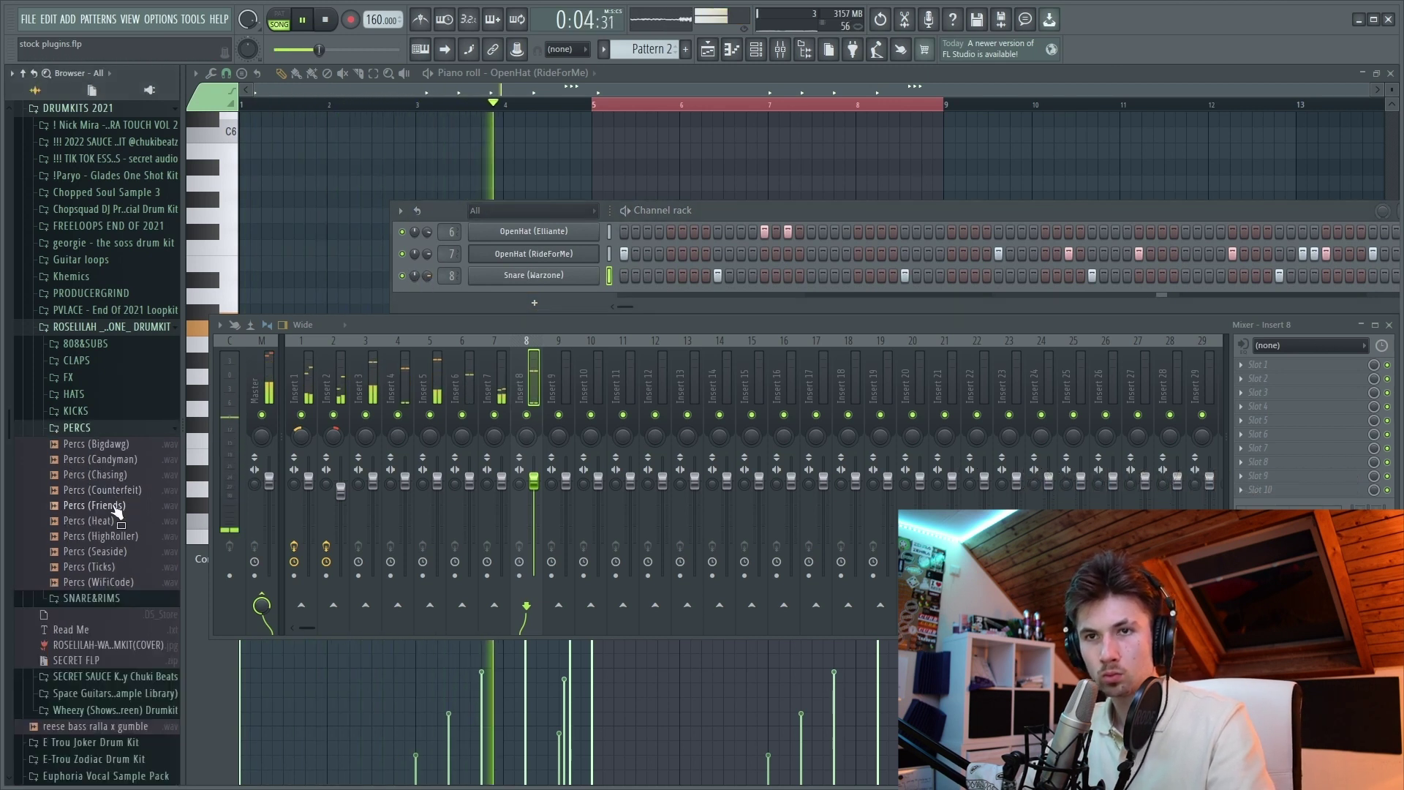
{"action": "left_click", "coordinate": [84, 427]}
{"action": "left_click", "coordinate": [88, 444]}
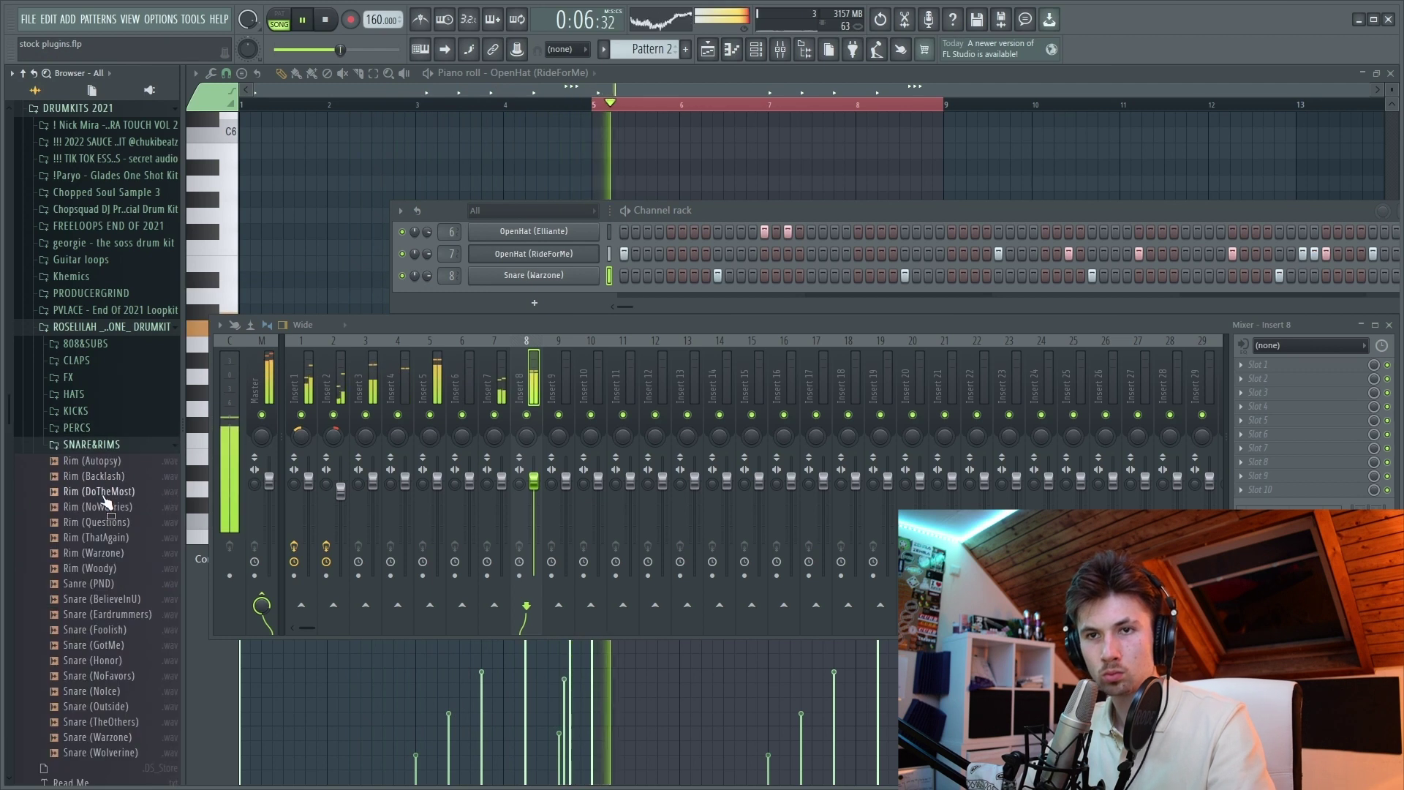
{"action": "left_click", "coordinate": [522, 279]}
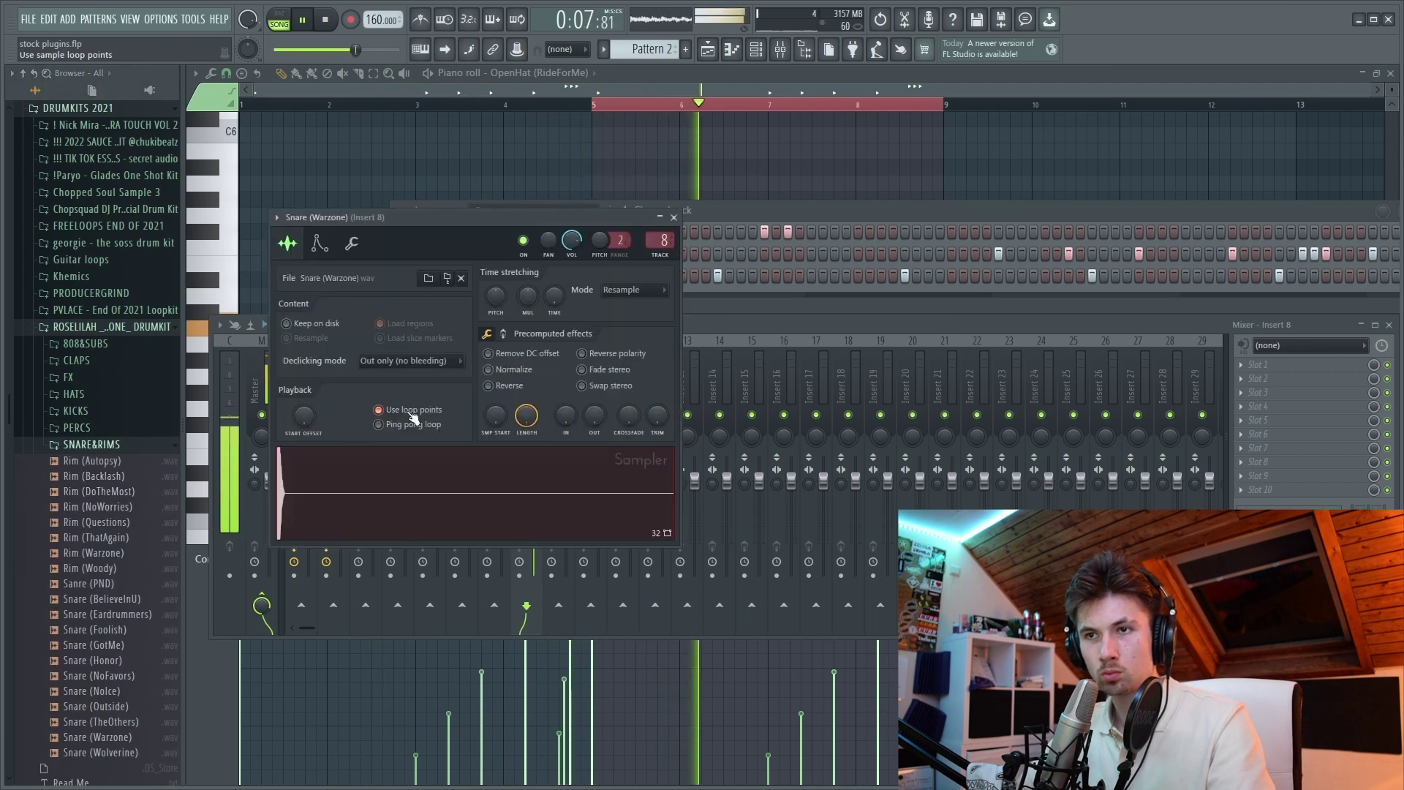
{"action": "left_click", "coordinate": [827, 212]}
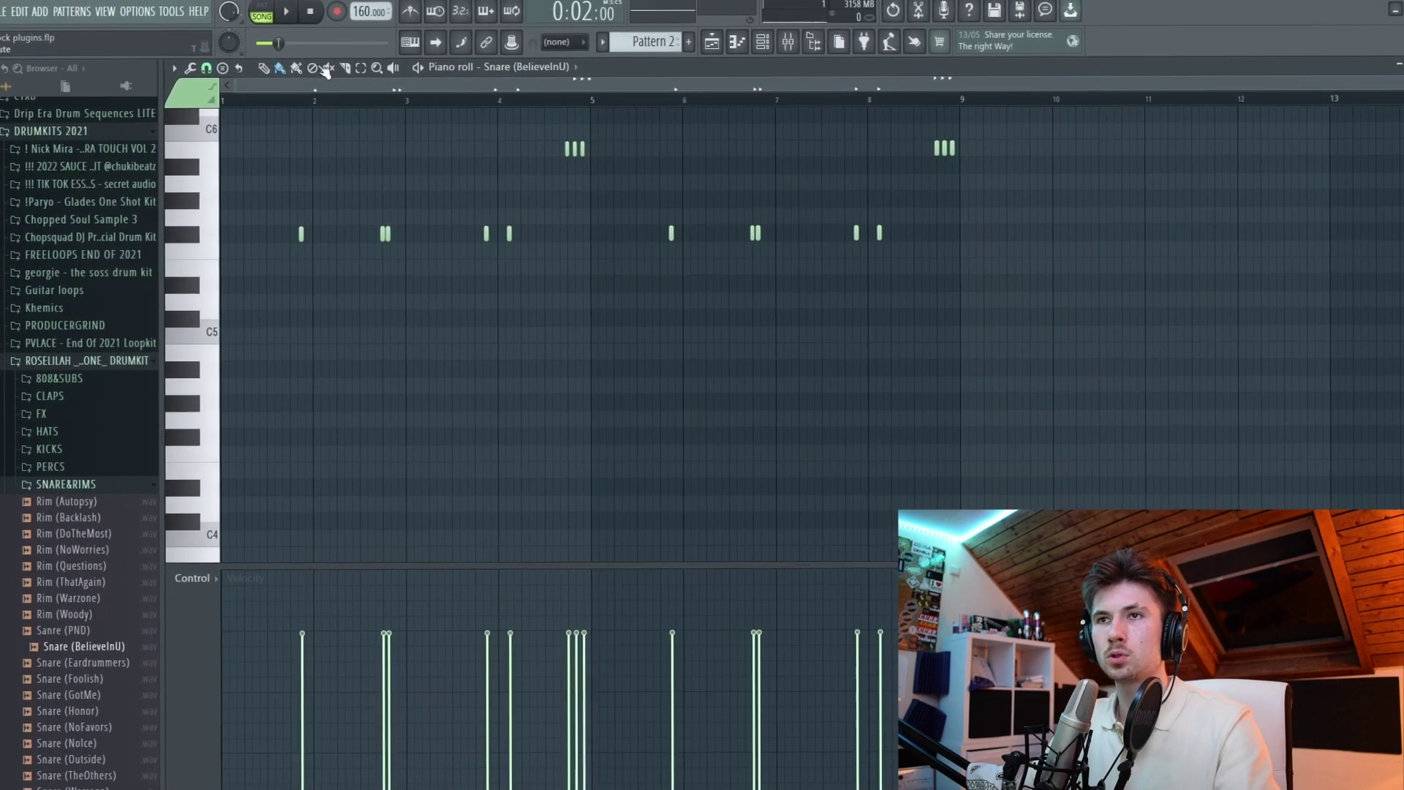
Add one more snare hit near the end of bar 8 in the Snare (BelieveInU) piano roll
{"action": "left_click", "coordinate": [310, 16]}
{"action": "key", "text": "ctrl+a"}
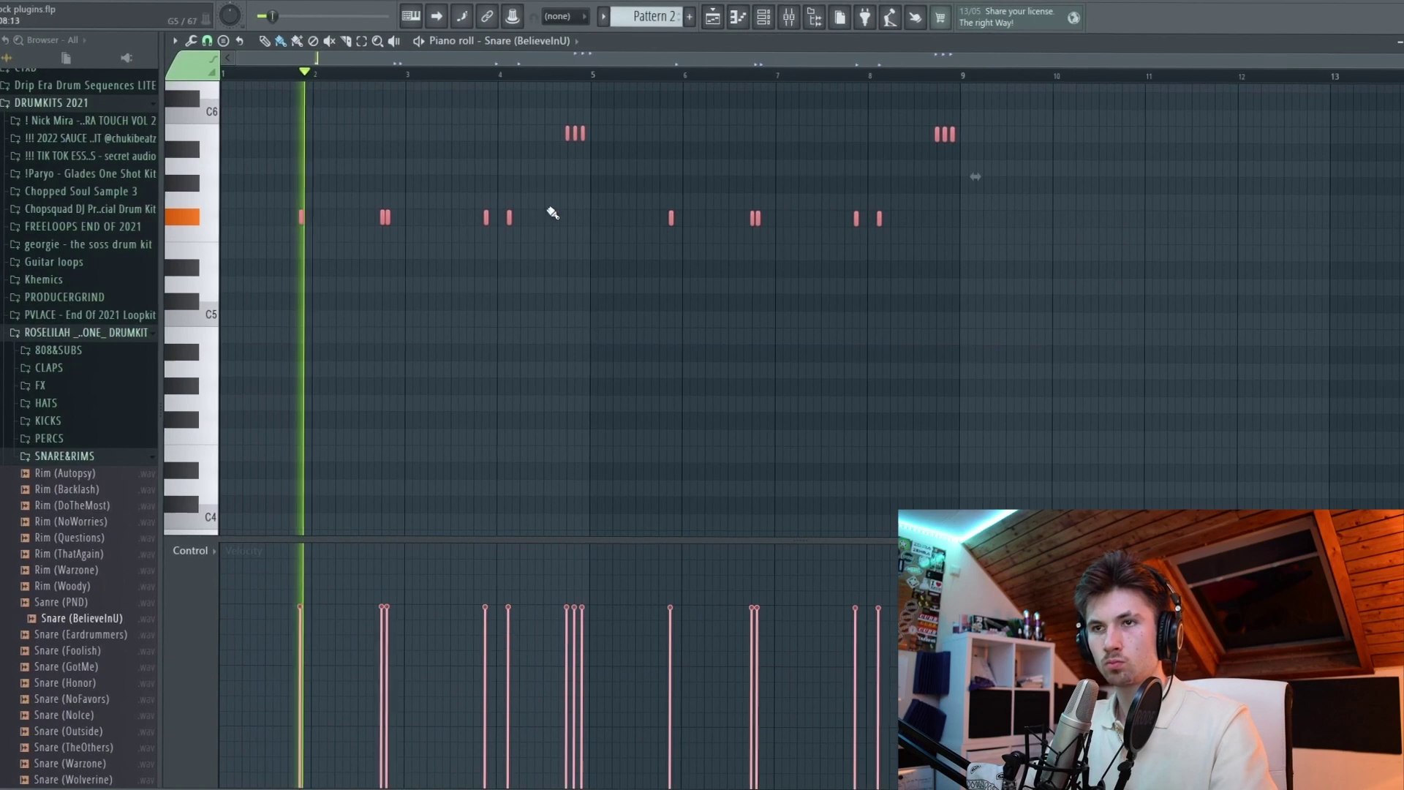
{"action": "key", "text": "F6"}
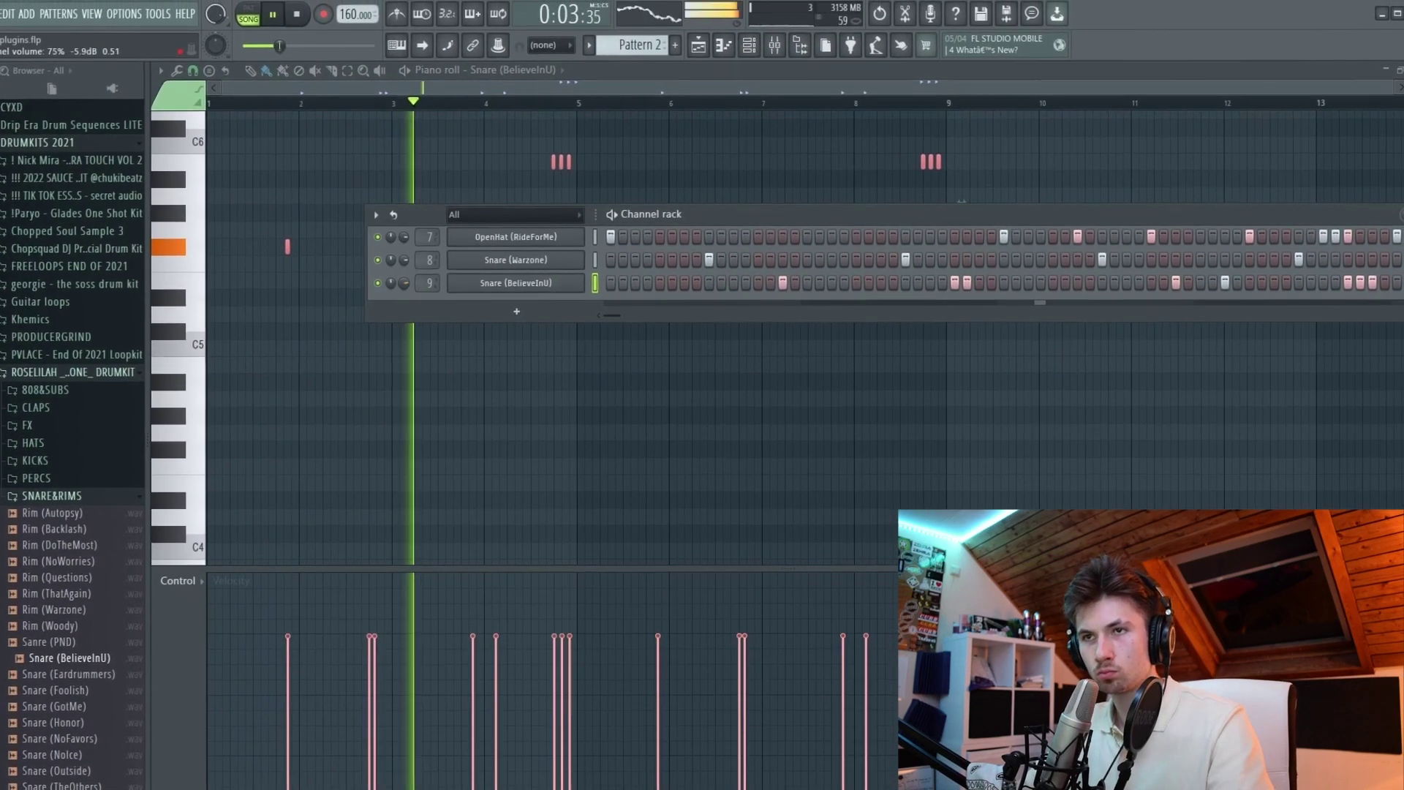
{"action": "left_click", "coordinate": [517, 438]}
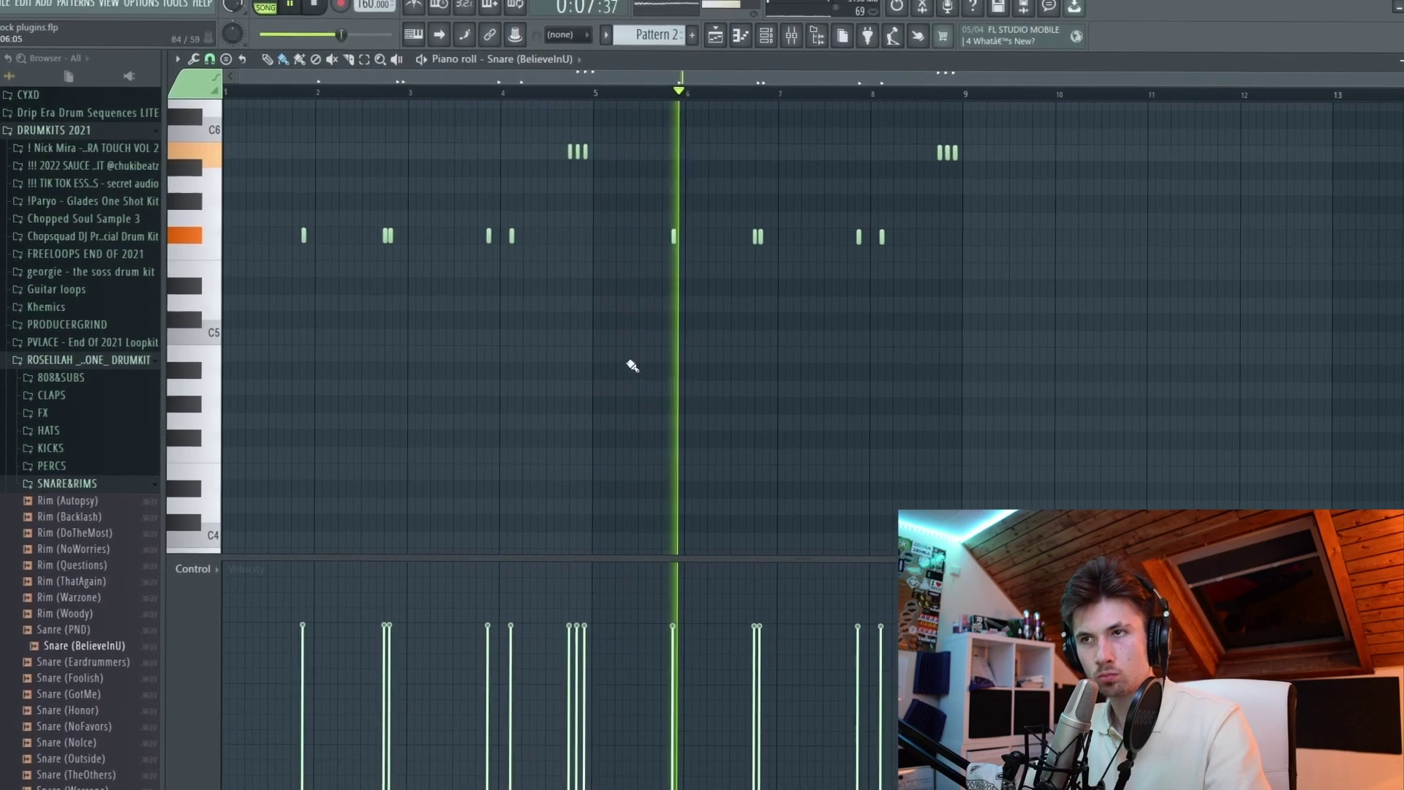
{"action": "scroll", "coordinate": [768, 267], "scroll_direction": "up", "scroll_amount": 2, "text": "ctrl"}
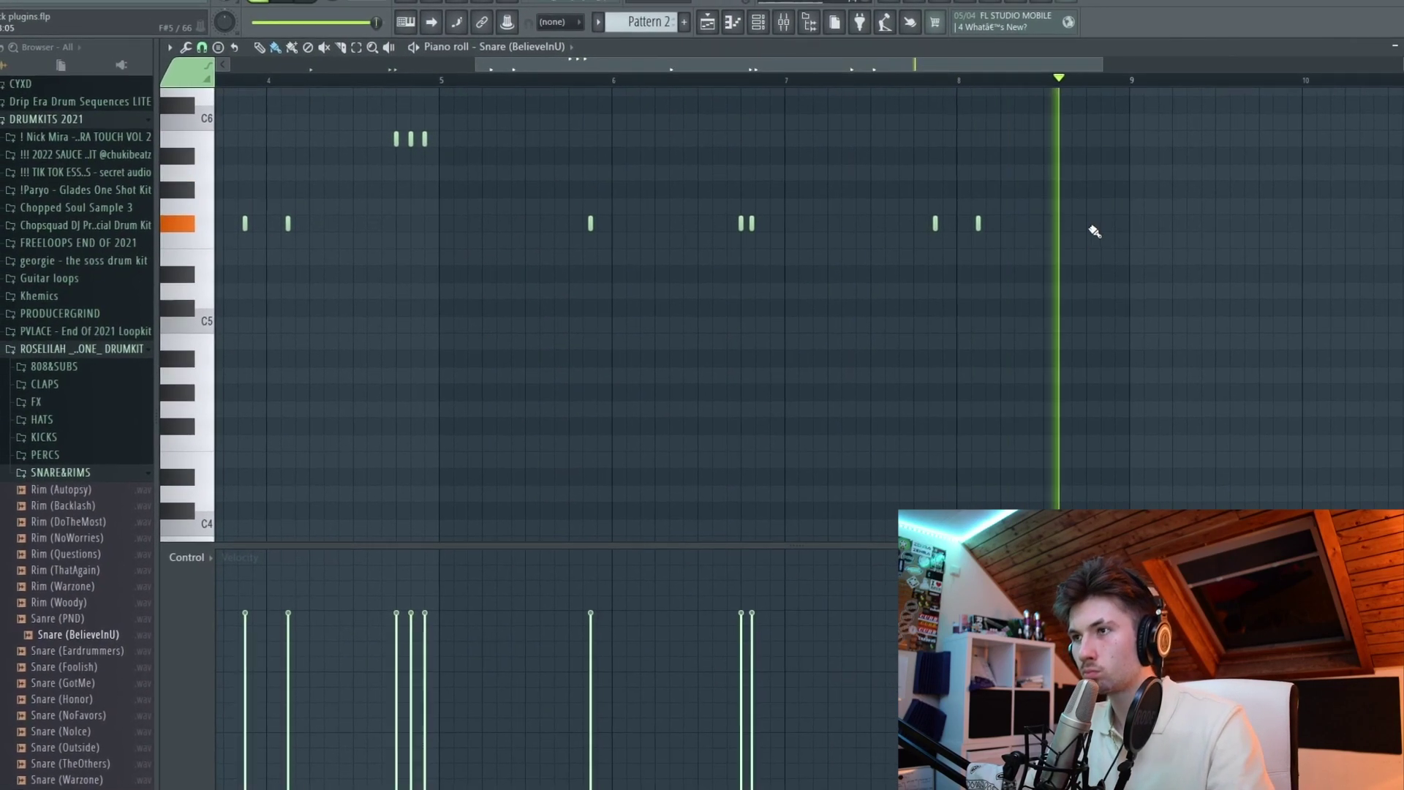
{"action": "left_click", "coordinate": [1118, 227]}
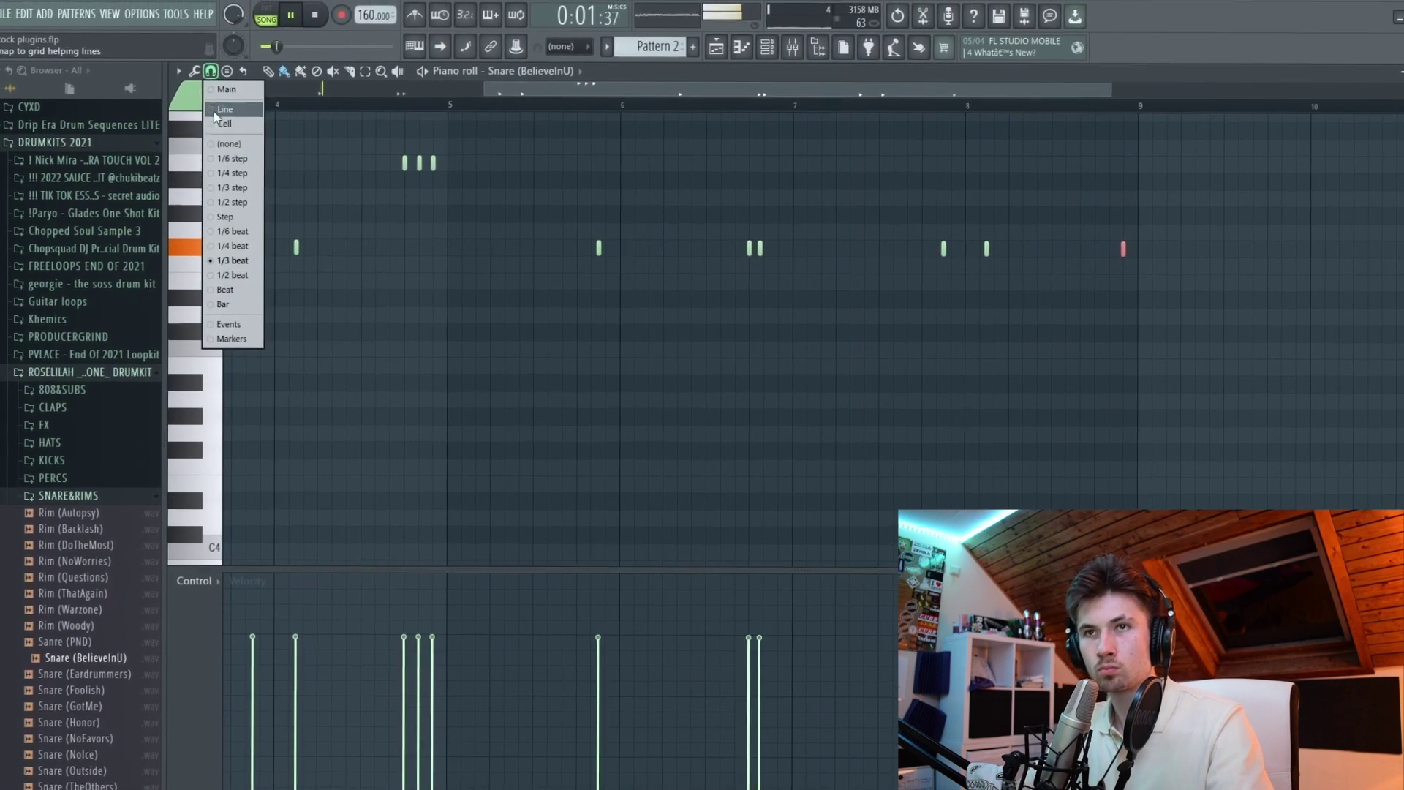
{"action": "scroll", "coordinate": [1097, 307], "scroll_direction": "down", "scroll_amount": 3, "text": "ctrl"}
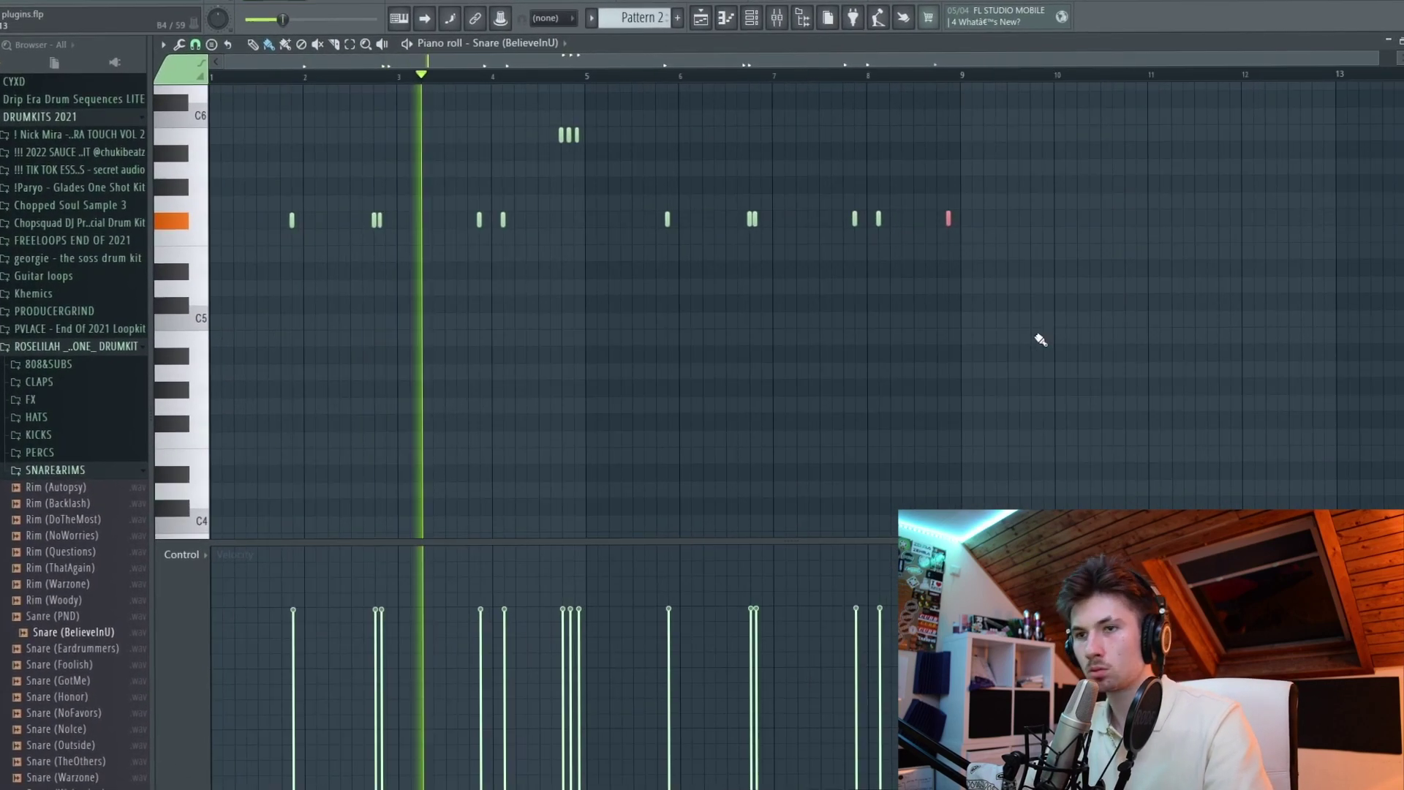
Show note panning in the control lane and randomise the snare notes' pan with Alt+R
{"action": "left_click", "coordinate": [186, 568]}
{"action": "left_click", "coordinate": [216, 613]}
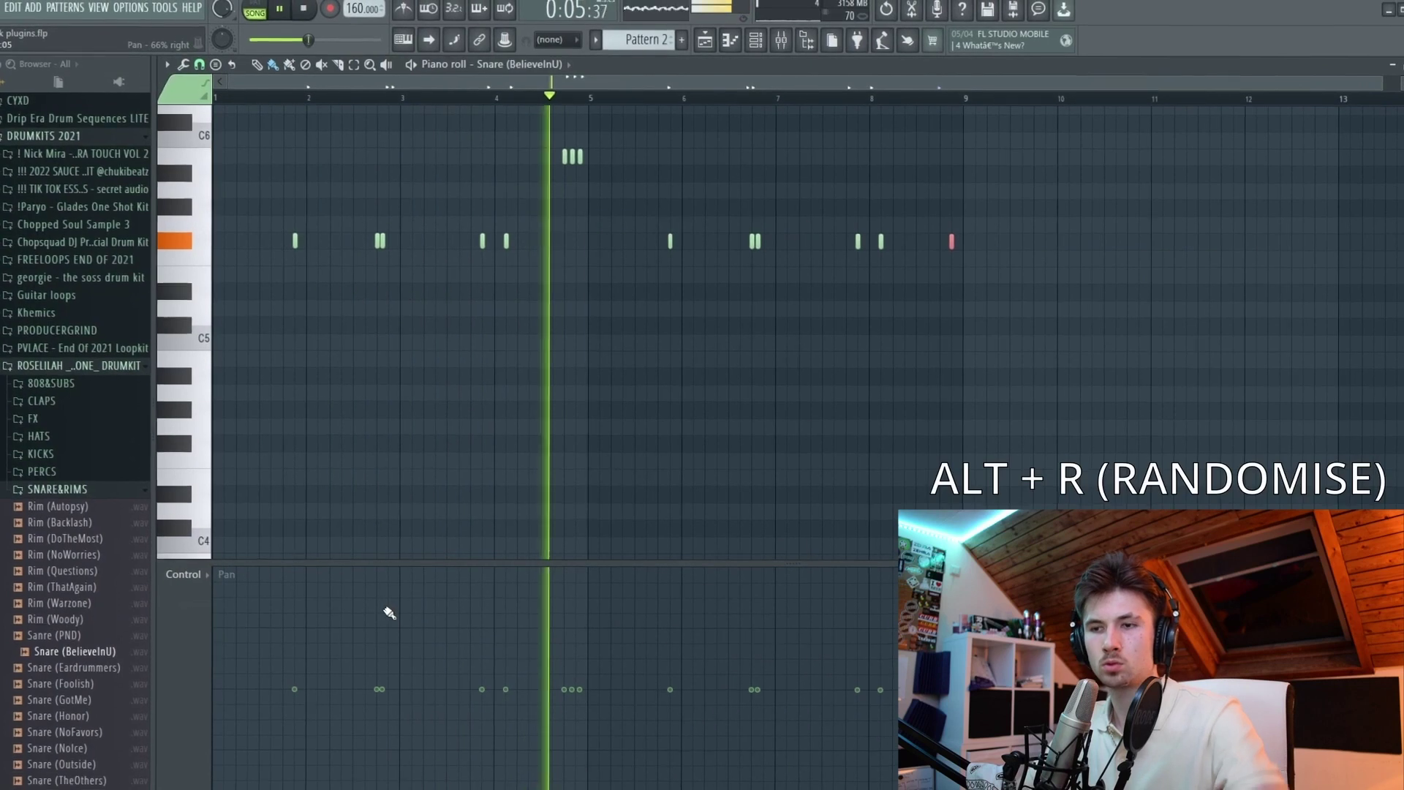
{"action": "key", "text": "alt+r"}
{"action": "key", "text": "Escape"}
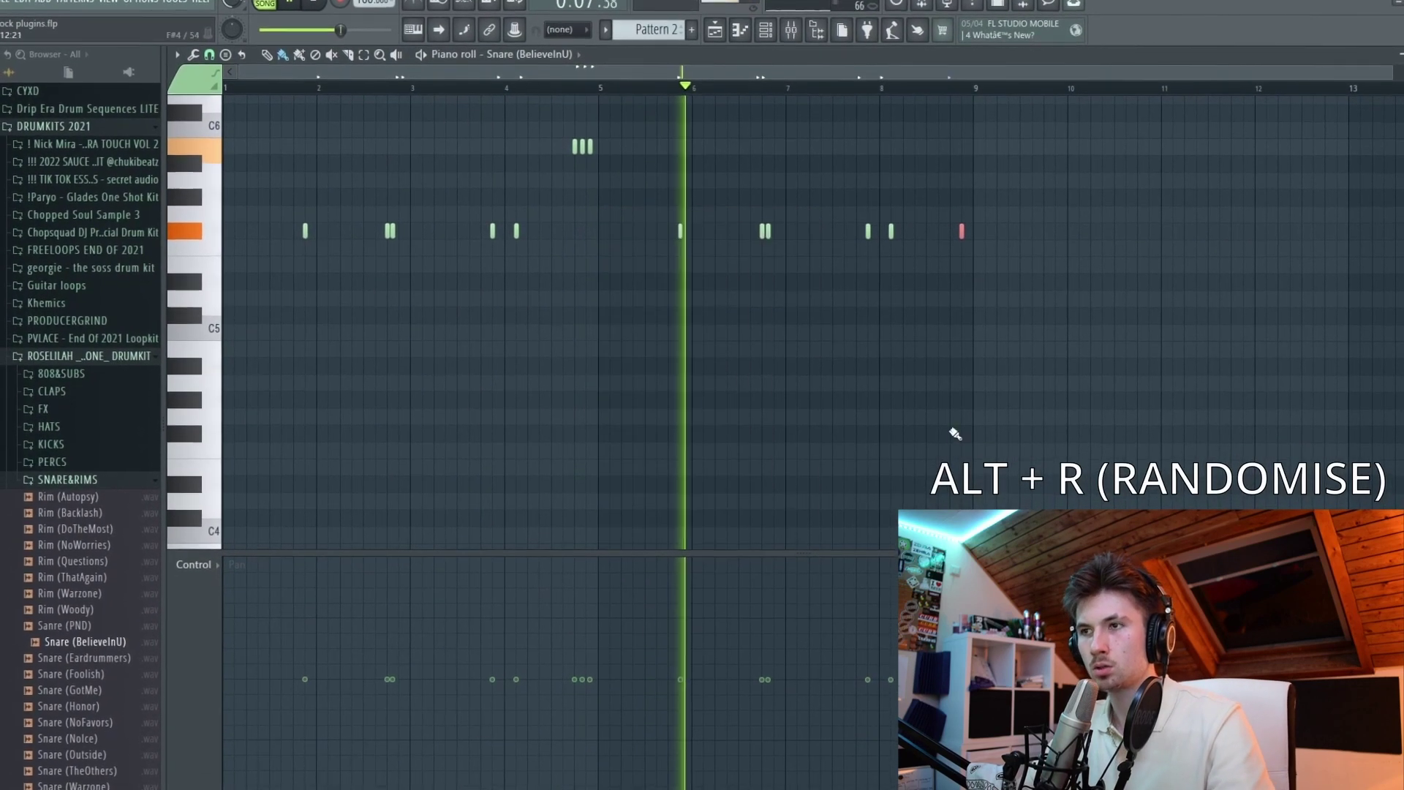
{"action": "key", "text": "alt+r"}
{"action": "left_click", "coordinate": [795, 523]}
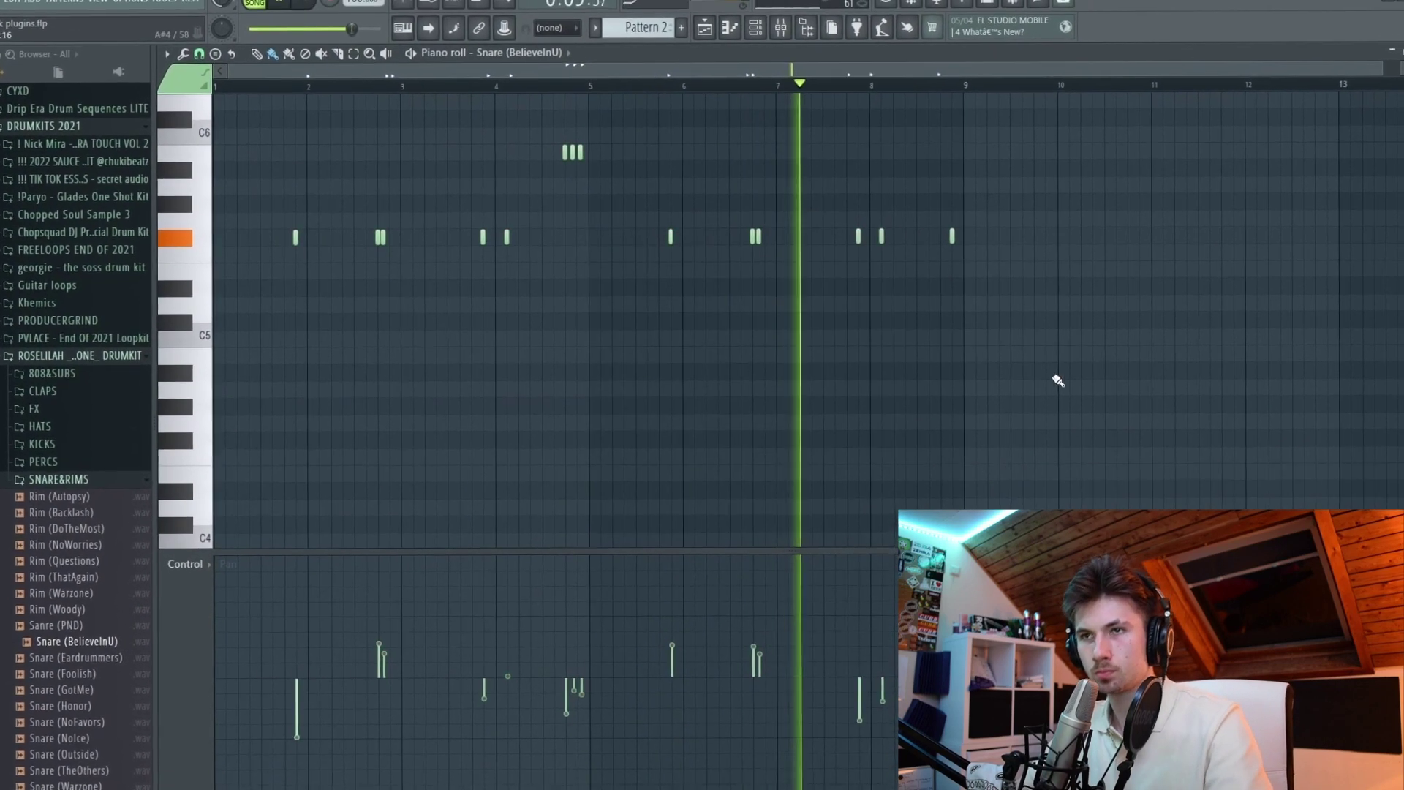
{"action": "left_click", "coordinate": [753, 36]}
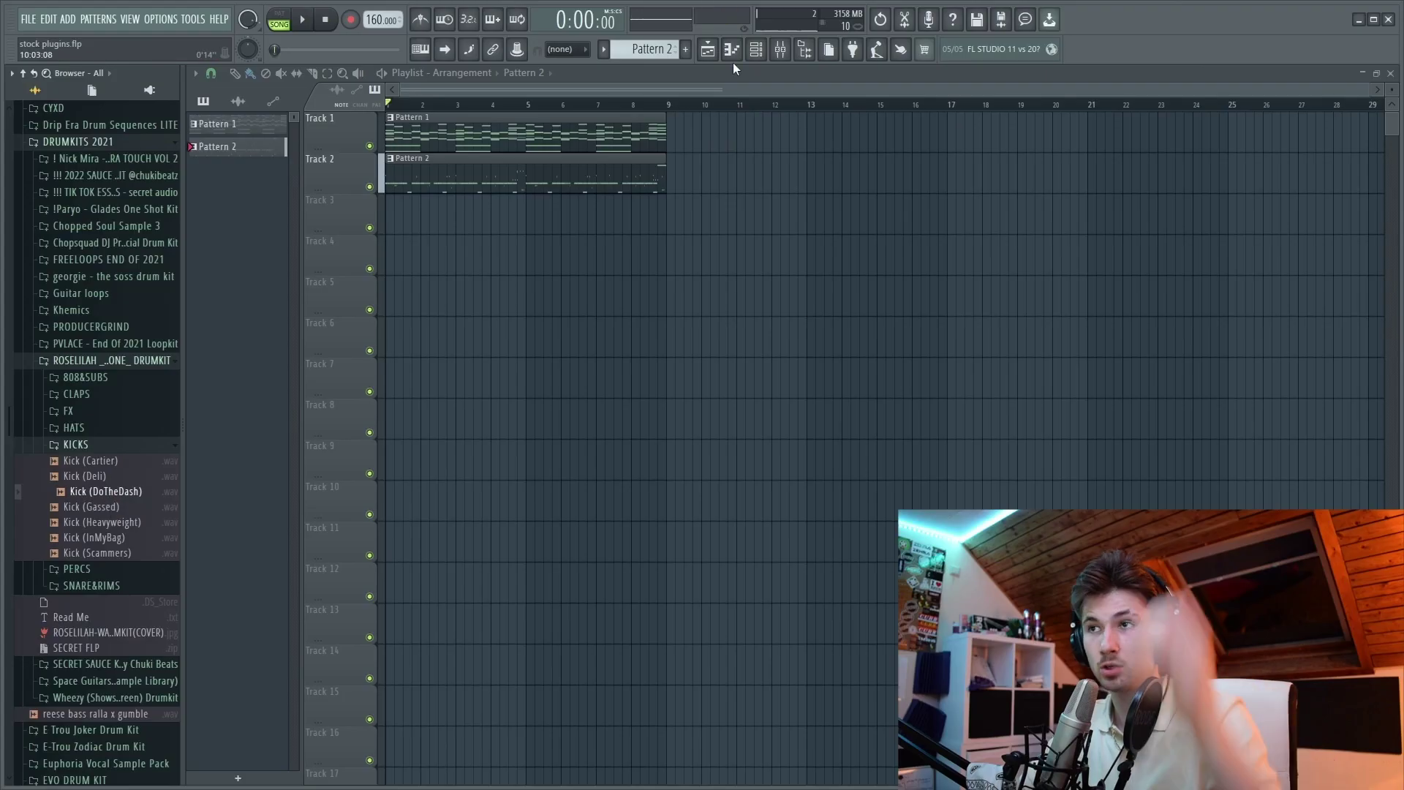
Show note velocities in the Kick (Heavyweight) piano roll's control lane
{"action": "left_click", "coordinate": [756, 49]}
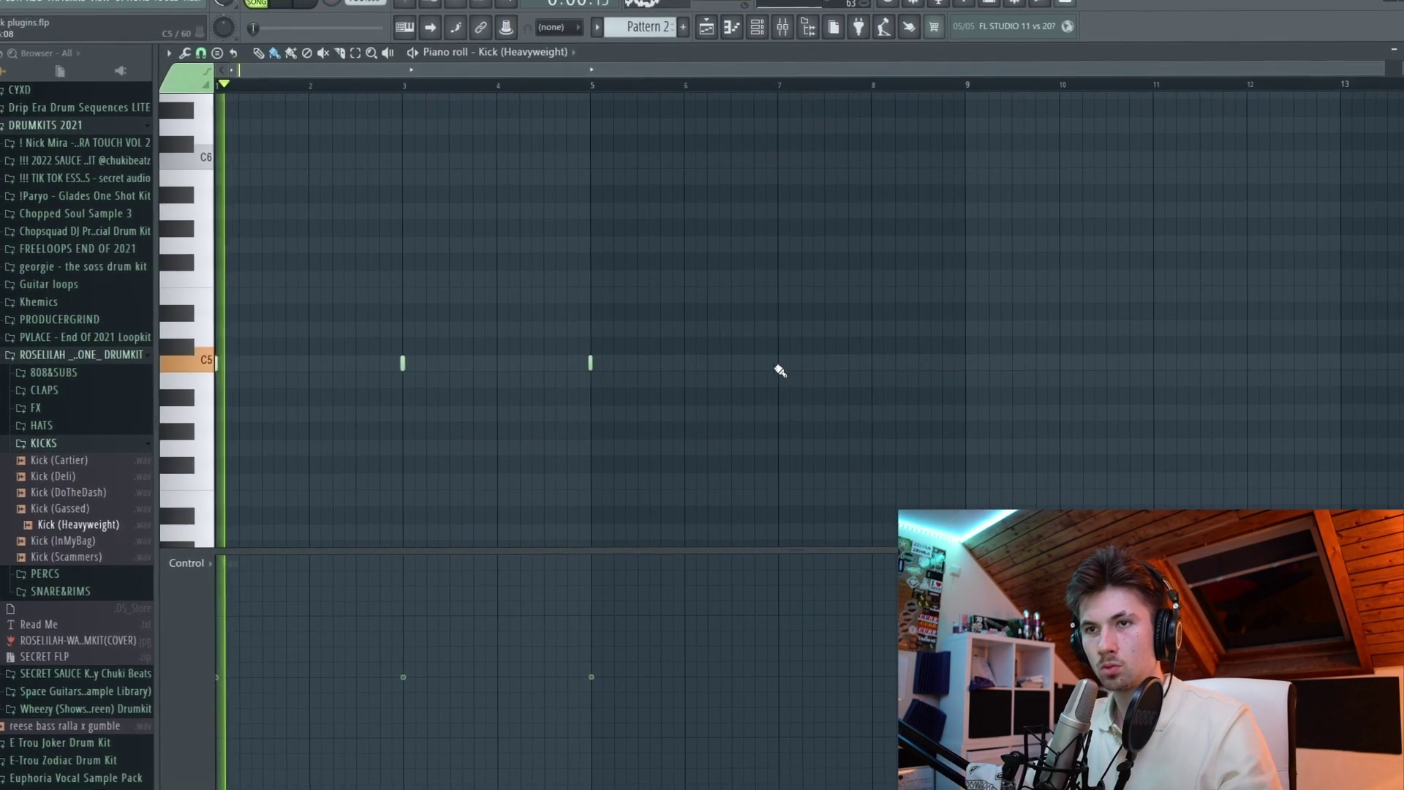
{"action": "left_click", "coordinate": [188, 571]}
{"action": "left_click", "coordinate": [196, 604]}
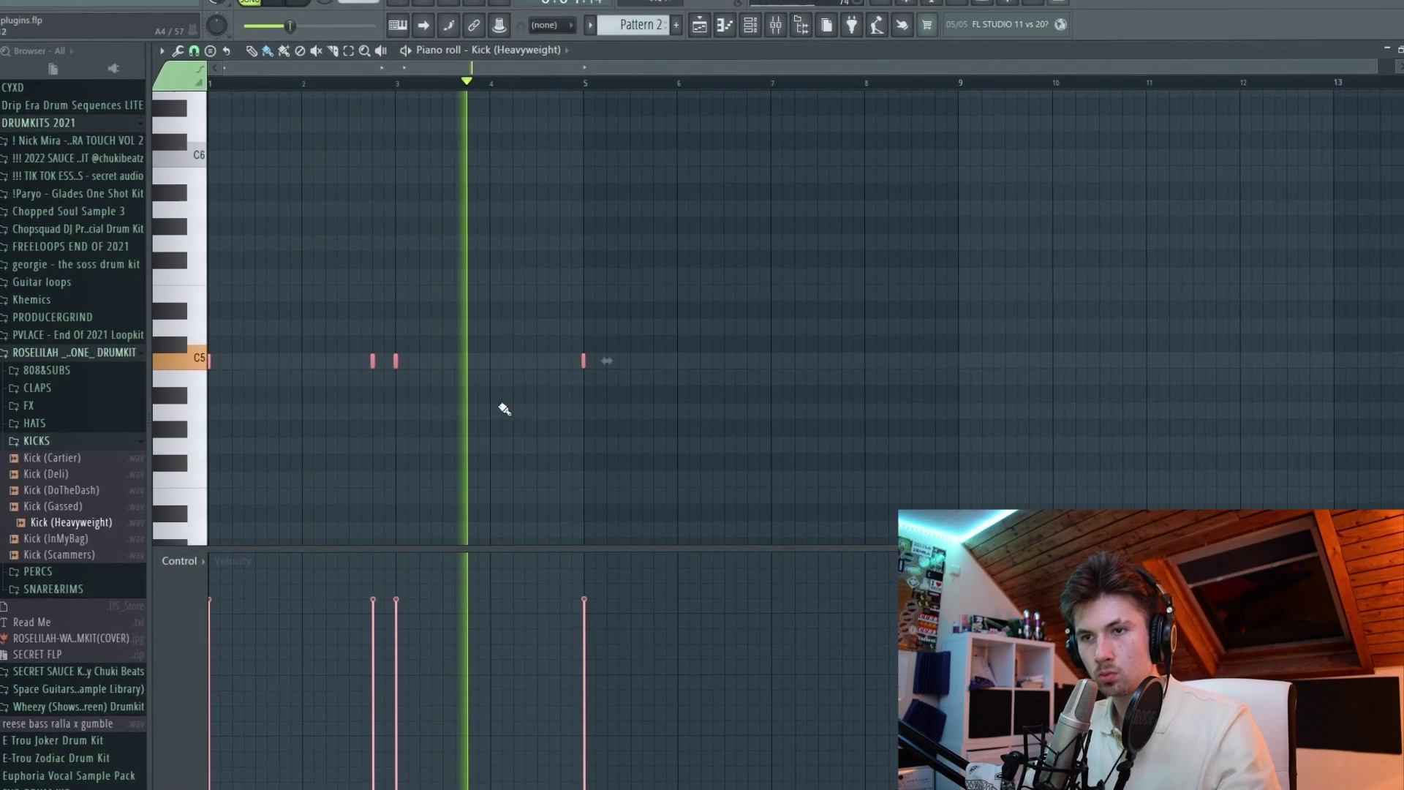
Draw C5 kicks near bar 4, at and after bar 7, and in bar 8, removing one before bar 5
{"action": "left_click", "coordinate": [559, 357]}
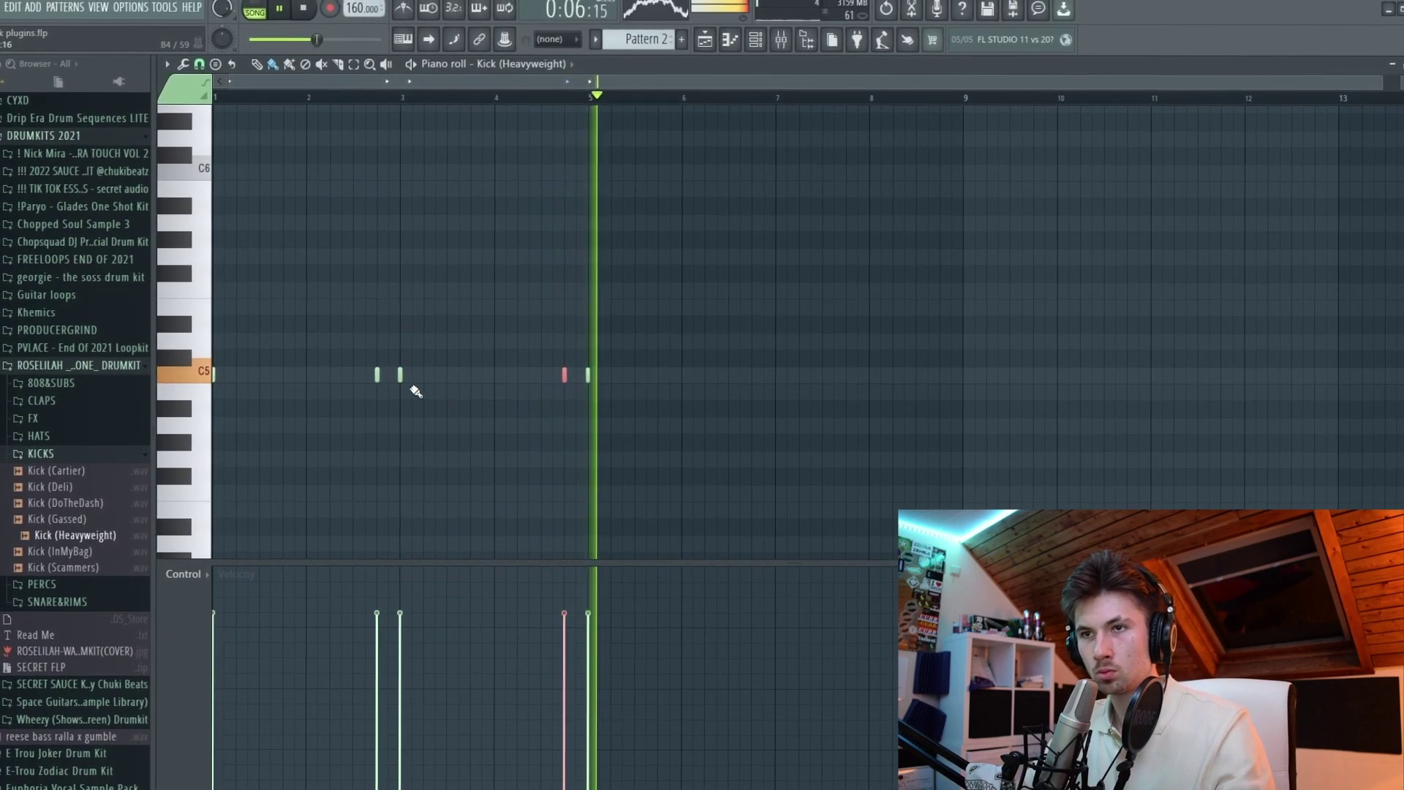
{"action": "right_click", "coordinate": [563, 372]}
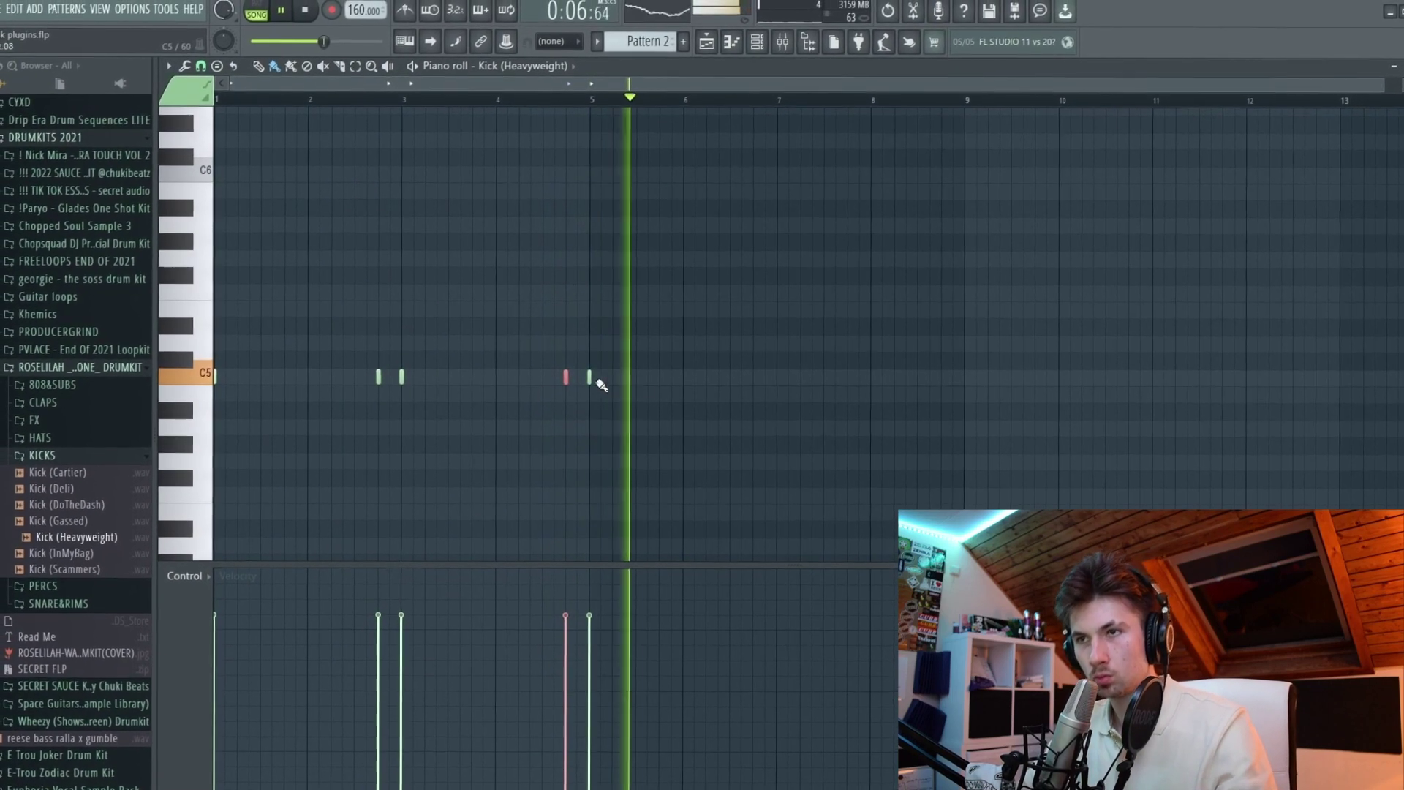
{"action": "left_click", "coordinate": [782, 379]}
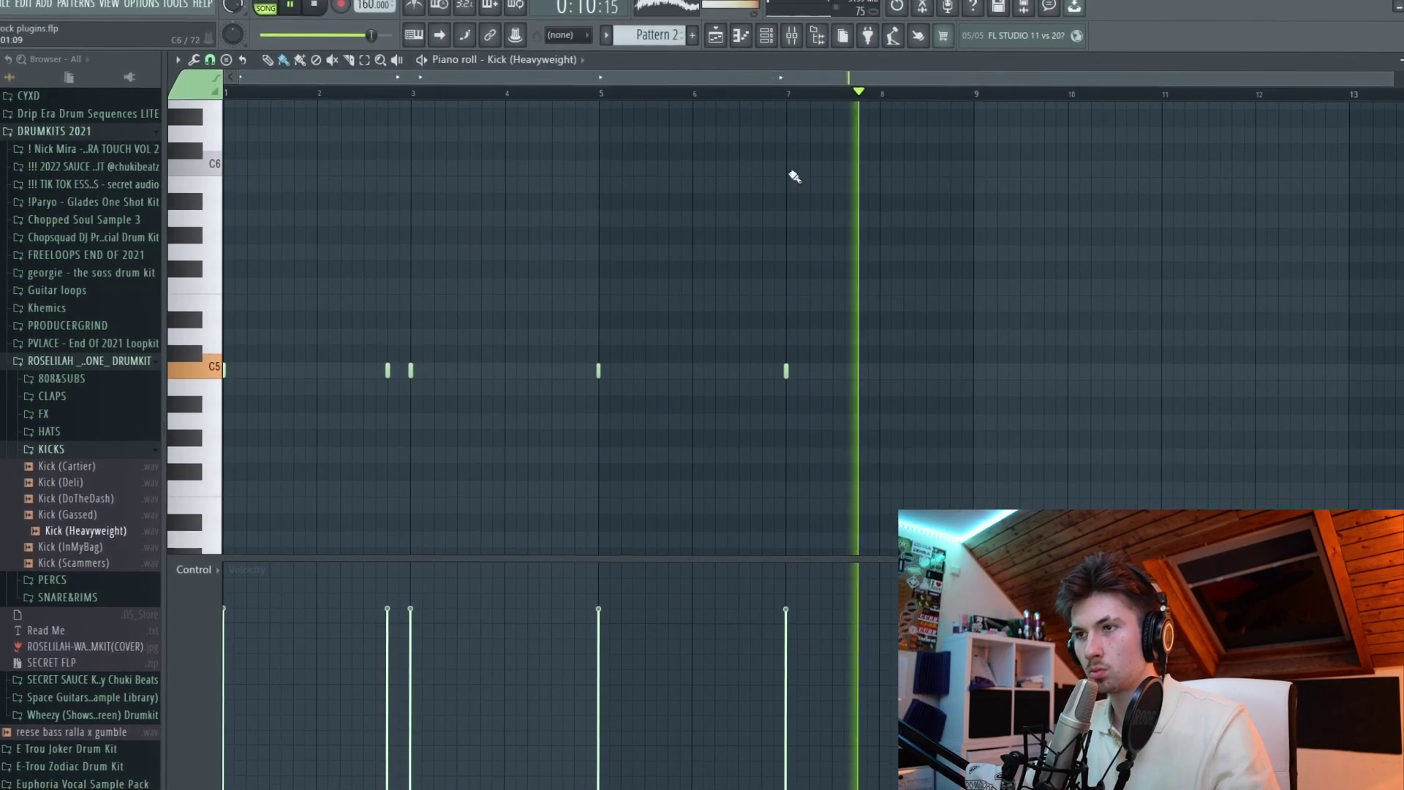
{"action": "left_click", "coordinate": [821, 374]}
{"action": "left_click", "coordinate": [867, 366]}
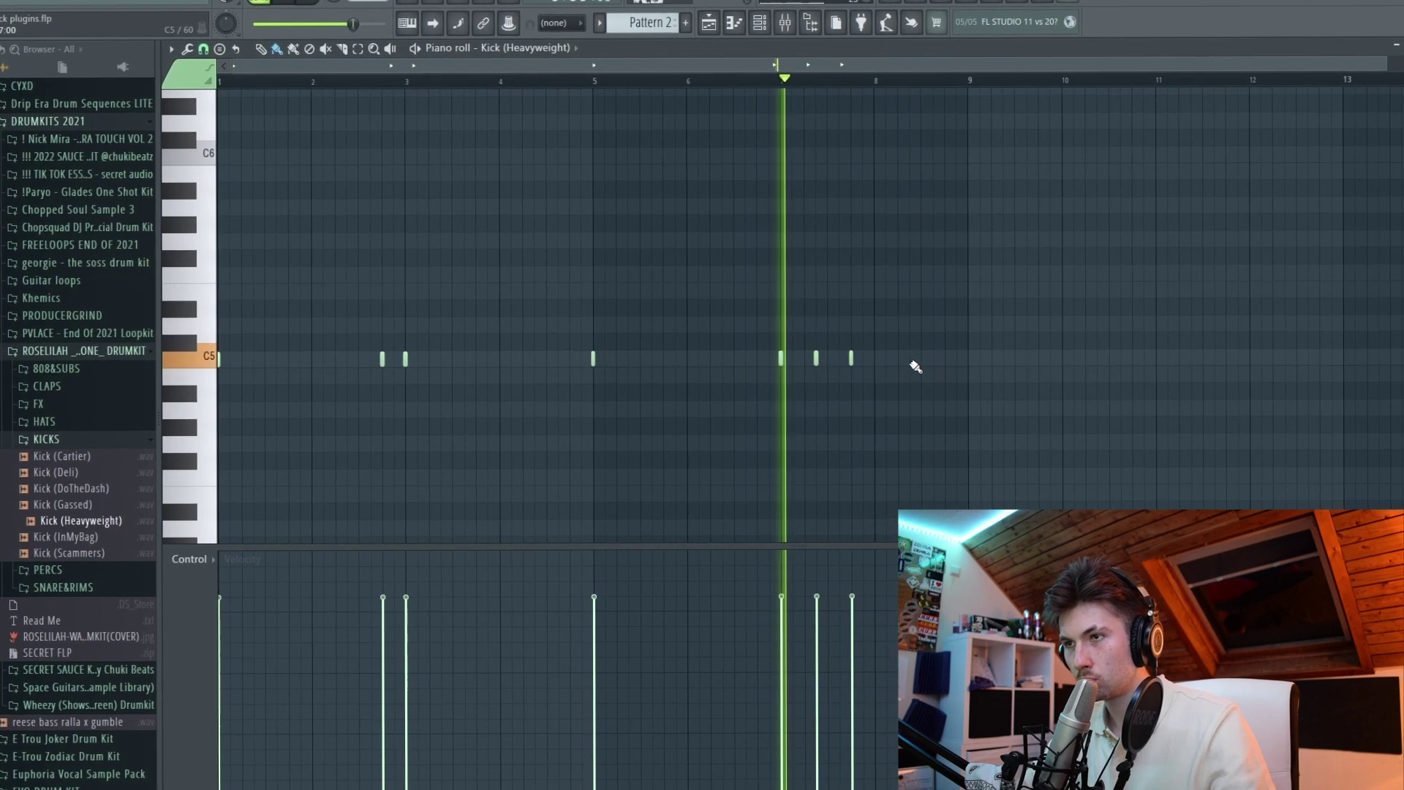
{"action": "left_click", "coordinate": [907, 370]}
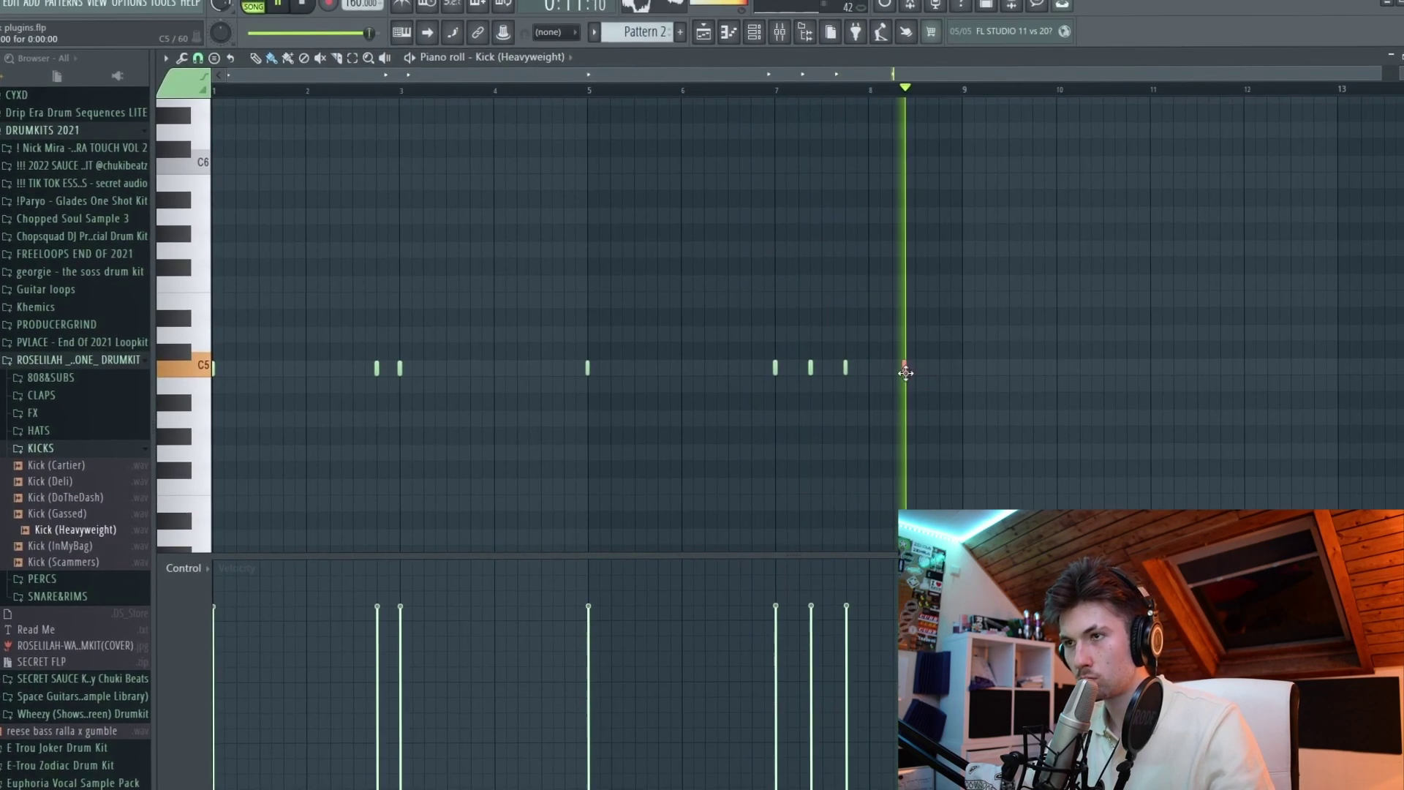
Select all the kick notes and add one more kick late in bar 8
{"action": "left_click_drag", "start_coordinate": [886, 367], "coordinate": [1018, 429]}
{"action": "key", "text": "ctrl+a"}
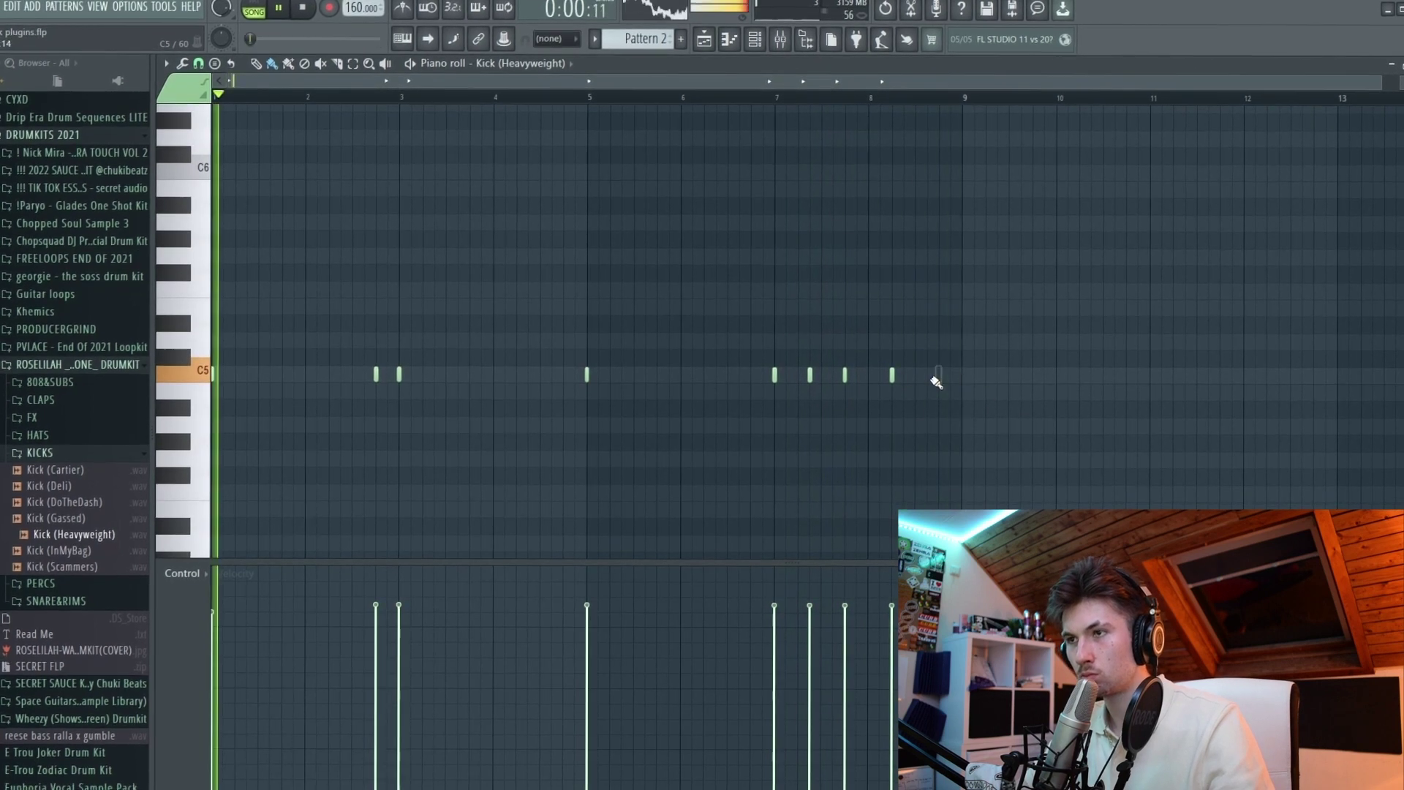
{"action": "scroll", "coordinate": [936, 381], "scroll_direction": "up", "scroll_amount": 3}
{"action": "left_click", "coordinate": [905, 374]}
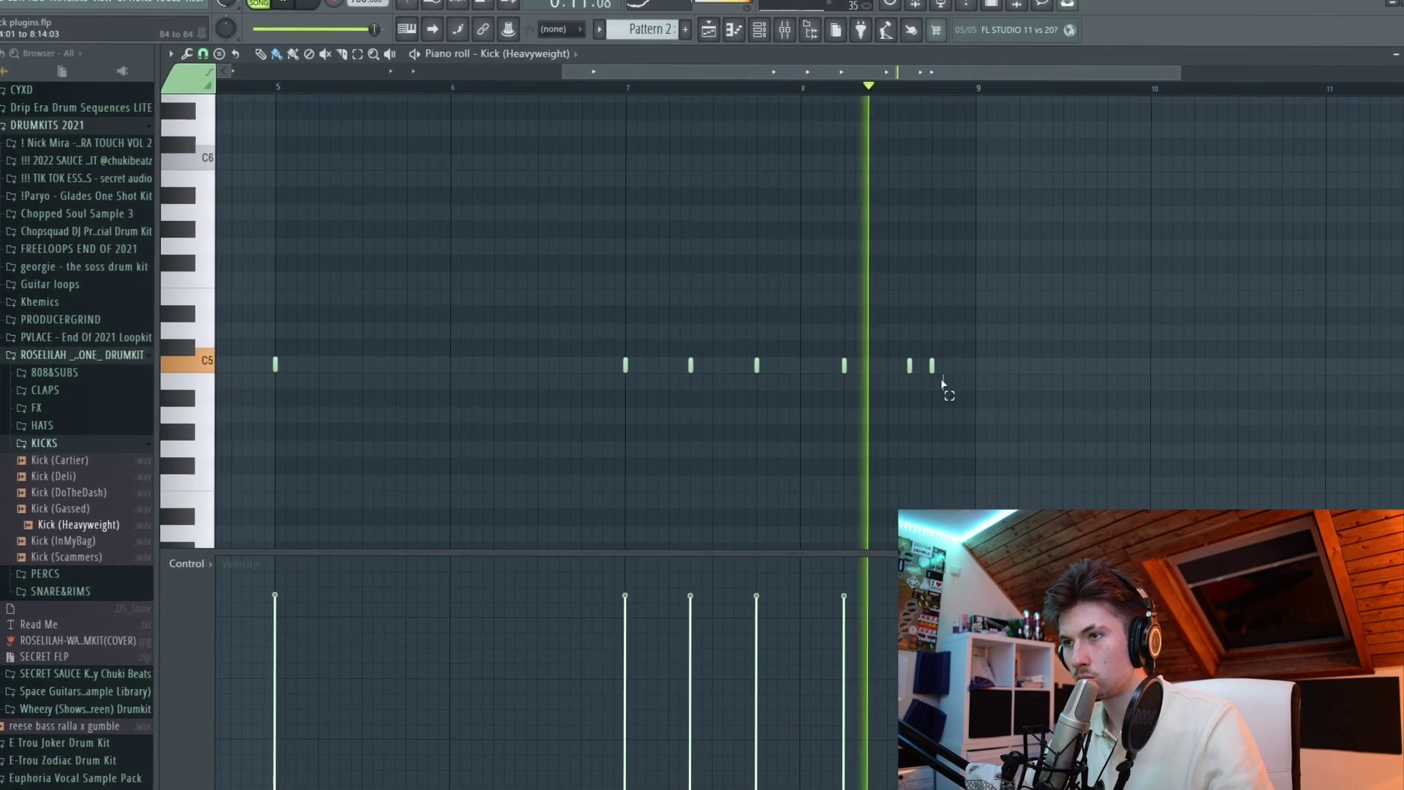
{"action": "scroll", "coordinate": [918, 420], "scroll_direction": "down", "scroll_amount": 3}
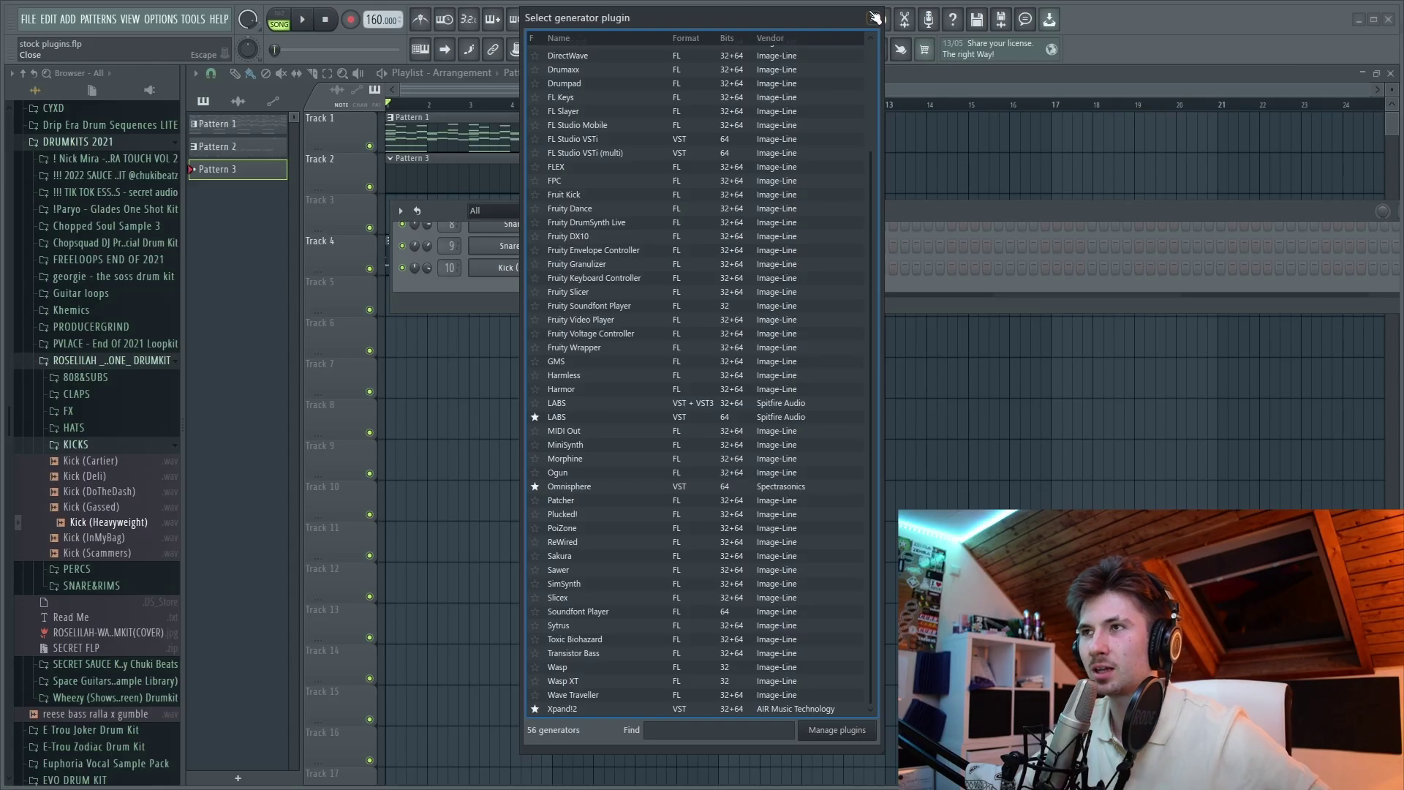
Add a Sytrus instrument channel and load its Above clouds 2 preset
{"action": "left_click", "coordinate": [874, 17]}
{"action": "left_click", "coordinate": [550, 296]}
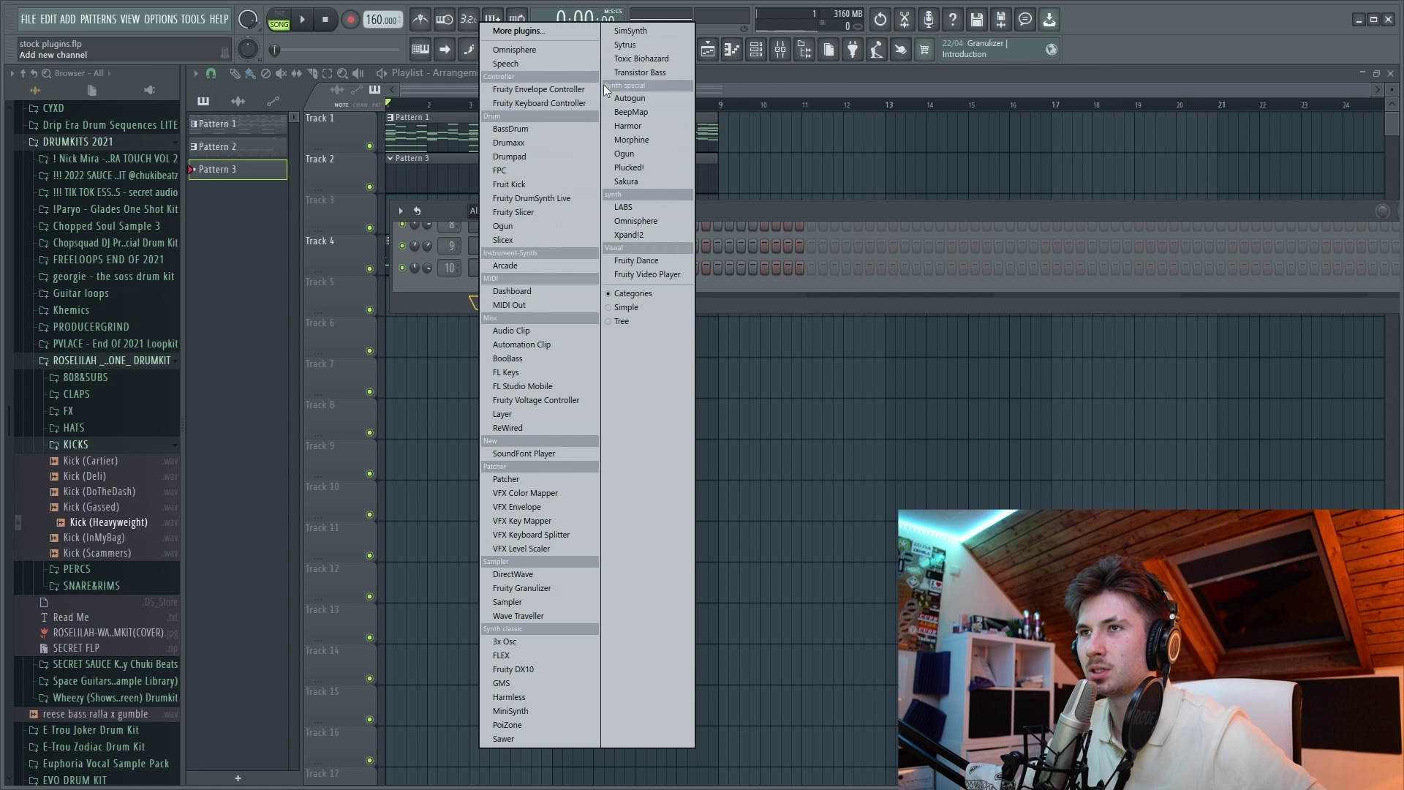
{"action": "left_click", "coordinate": [680, 46]}
{"action": "left_click", "coordinate": [343, 190]}
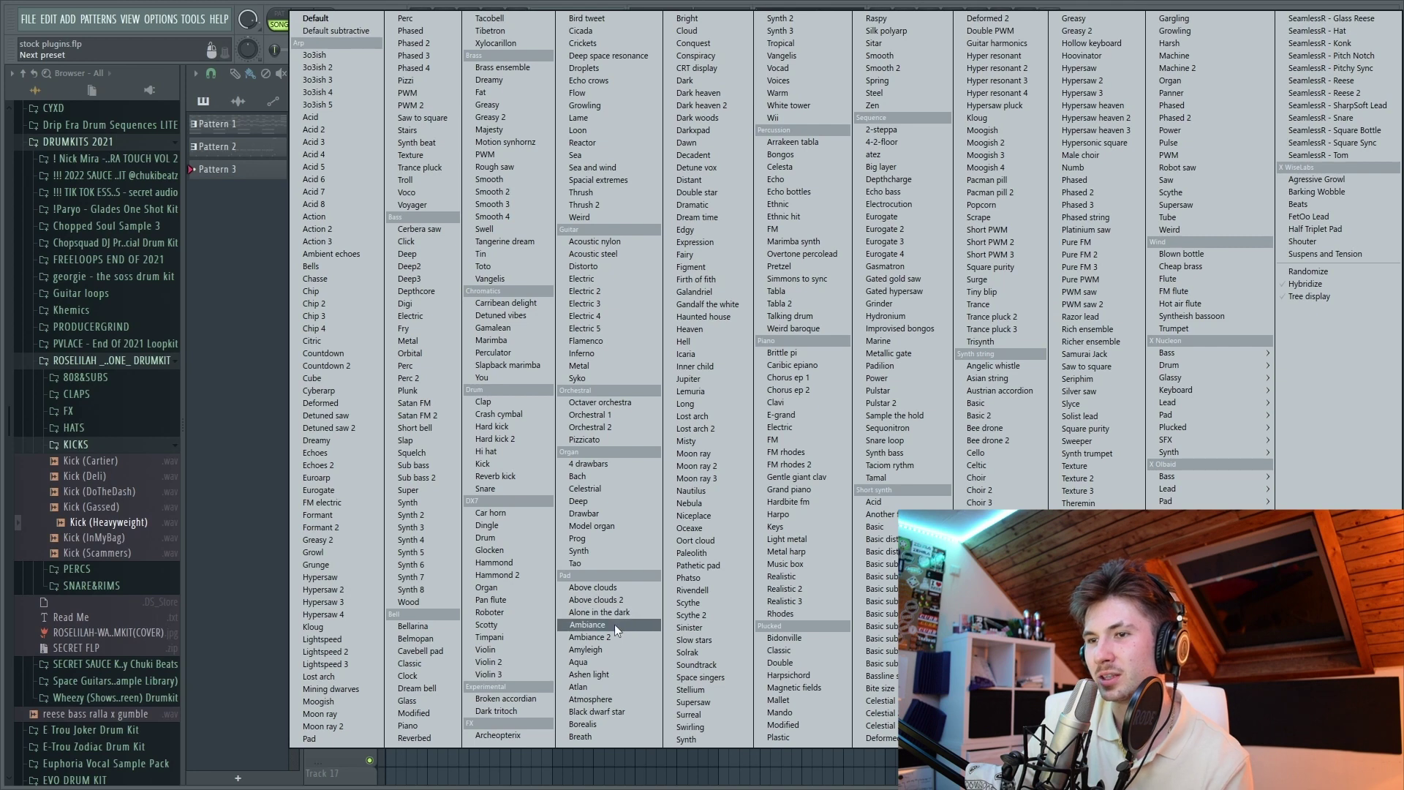
{"action": "left_click", "coordinate": [604, 601]}
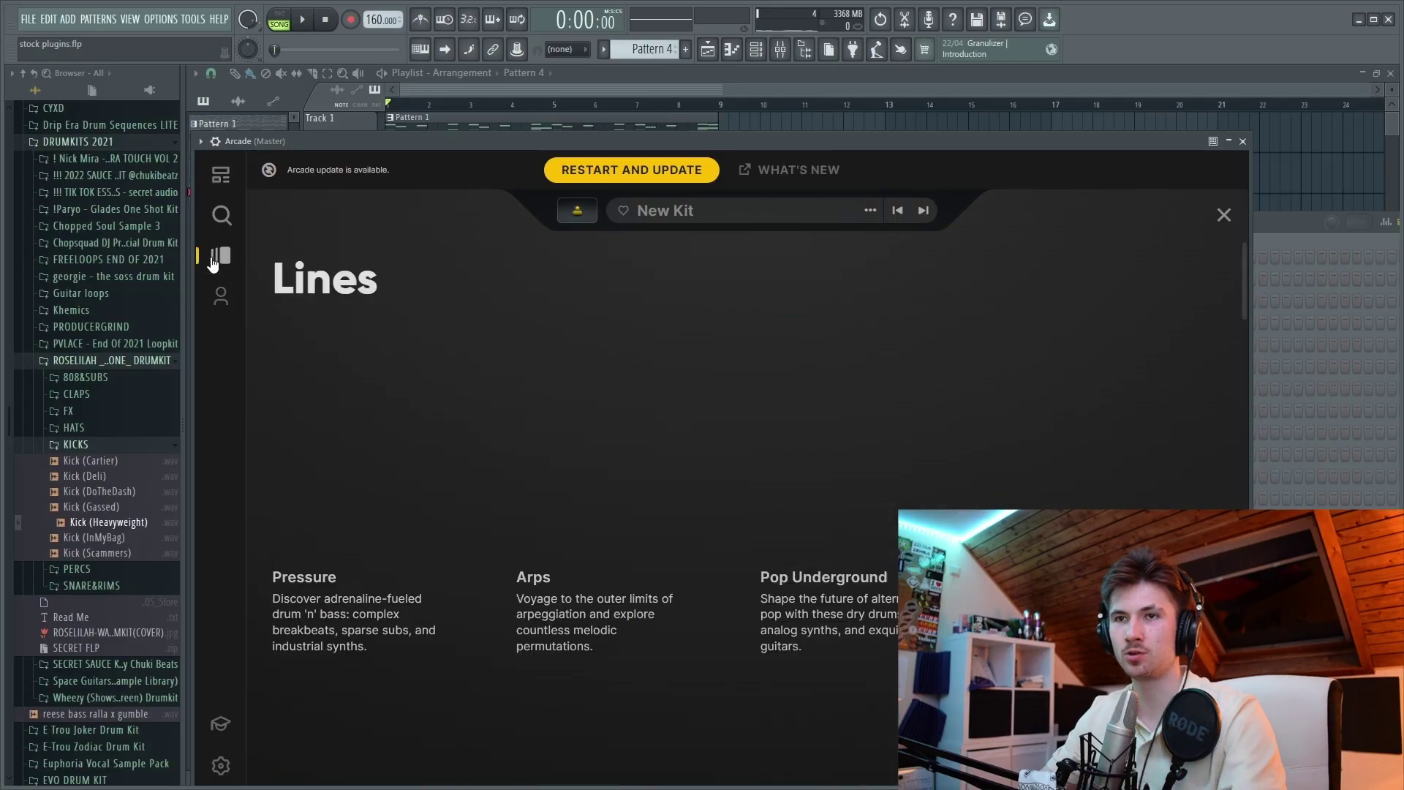
Scroll through the Arcade piano roll and return to the channel rack
{"action": "scroll", "coordinate": [397, 459], "scroll_direction": "down", "scroll_amount": 15}
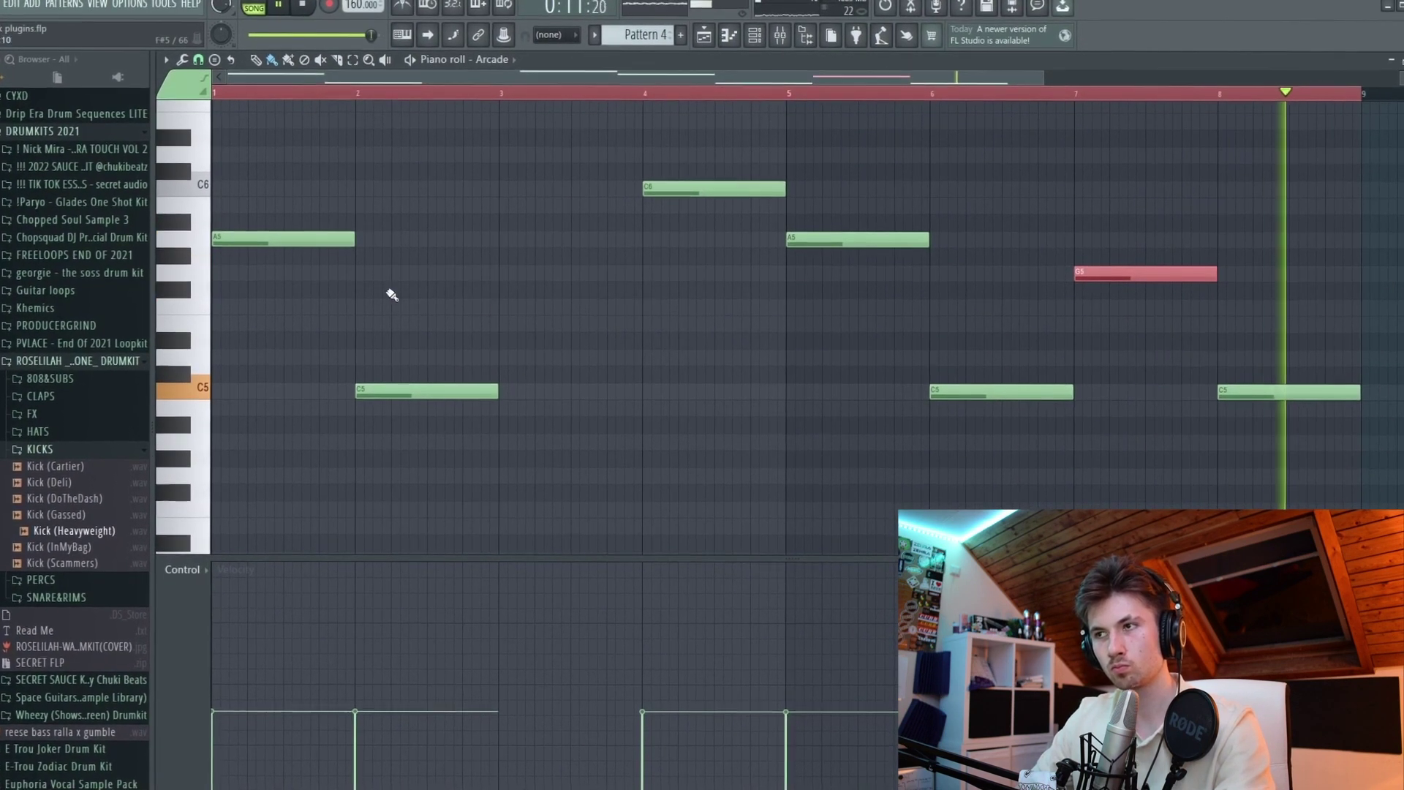
{"action": "left_click", "coordinate": [756, 30]}
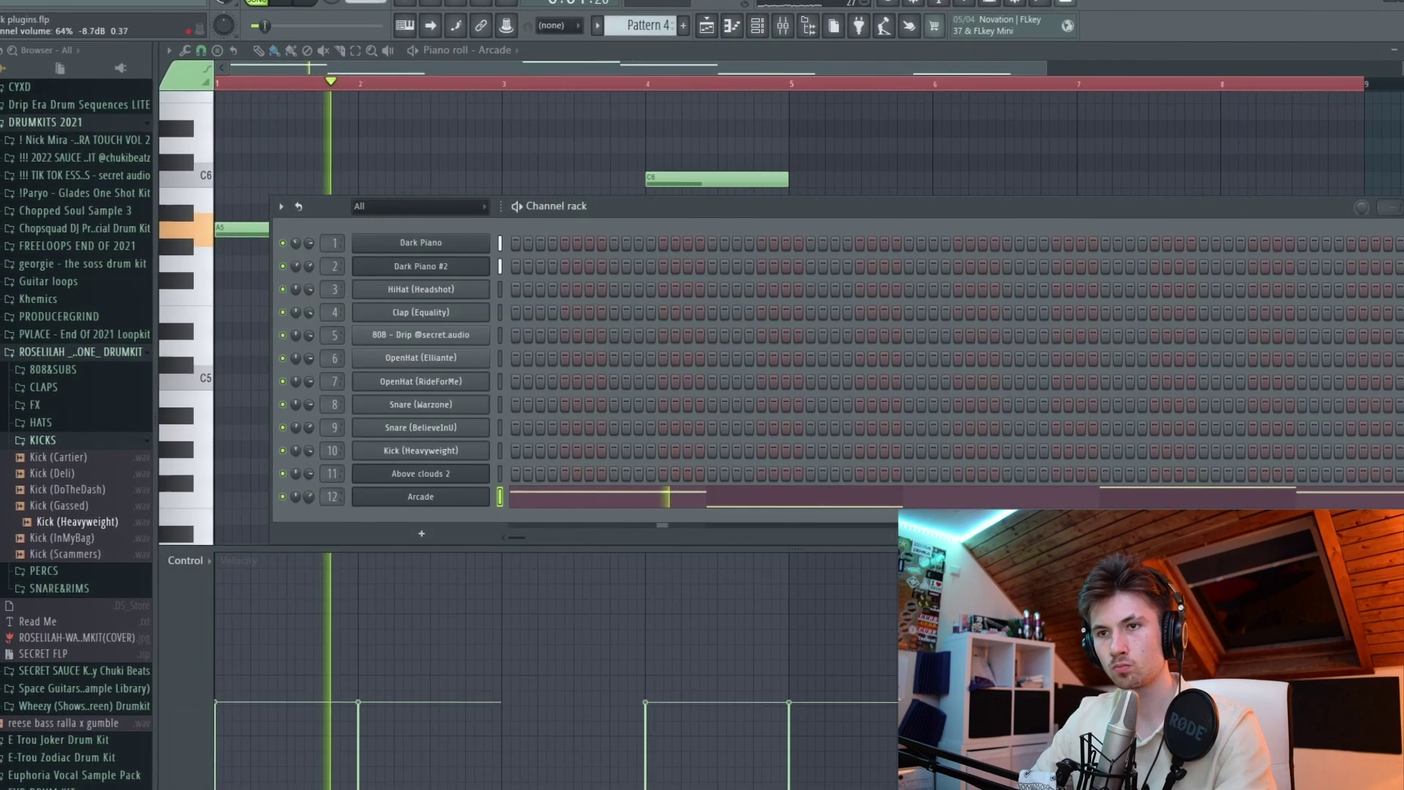
Widen the Parametric EQ 2 passband on Arcade's Insert 12 toward the lows during playback
{"action": "left_click", "coordinate": [785, 32]}
{"action": "key", "text": "space"}
{"action": "left_click_drag", "start_coordinate": [450, 331], "coordinate": [415, 333]}
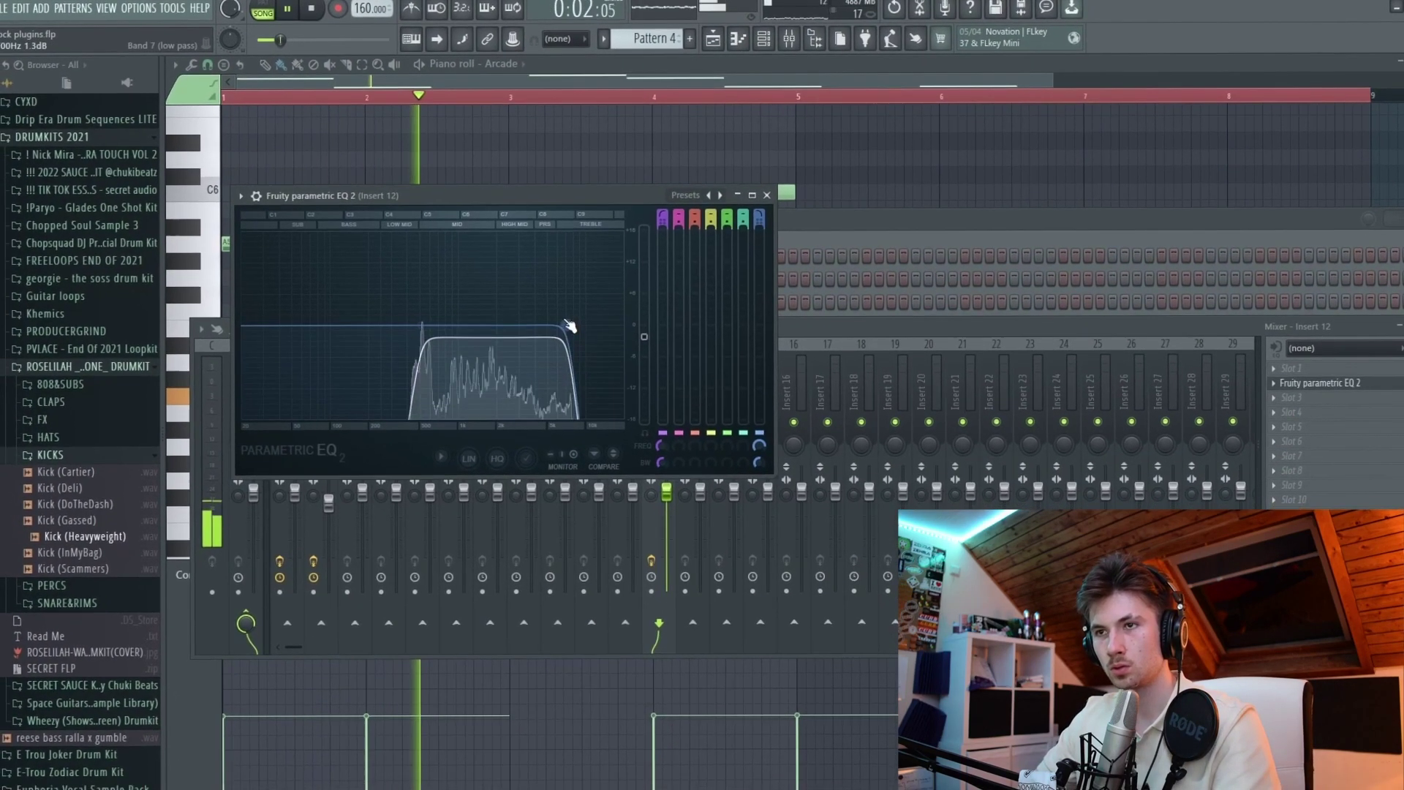
Load ValhallaVintageVerb in slot 1 with 36.4% mix, 2.21 s decay and 120 Hz low cut
{"action": "left_click", "coordinate": [1293, 357]}
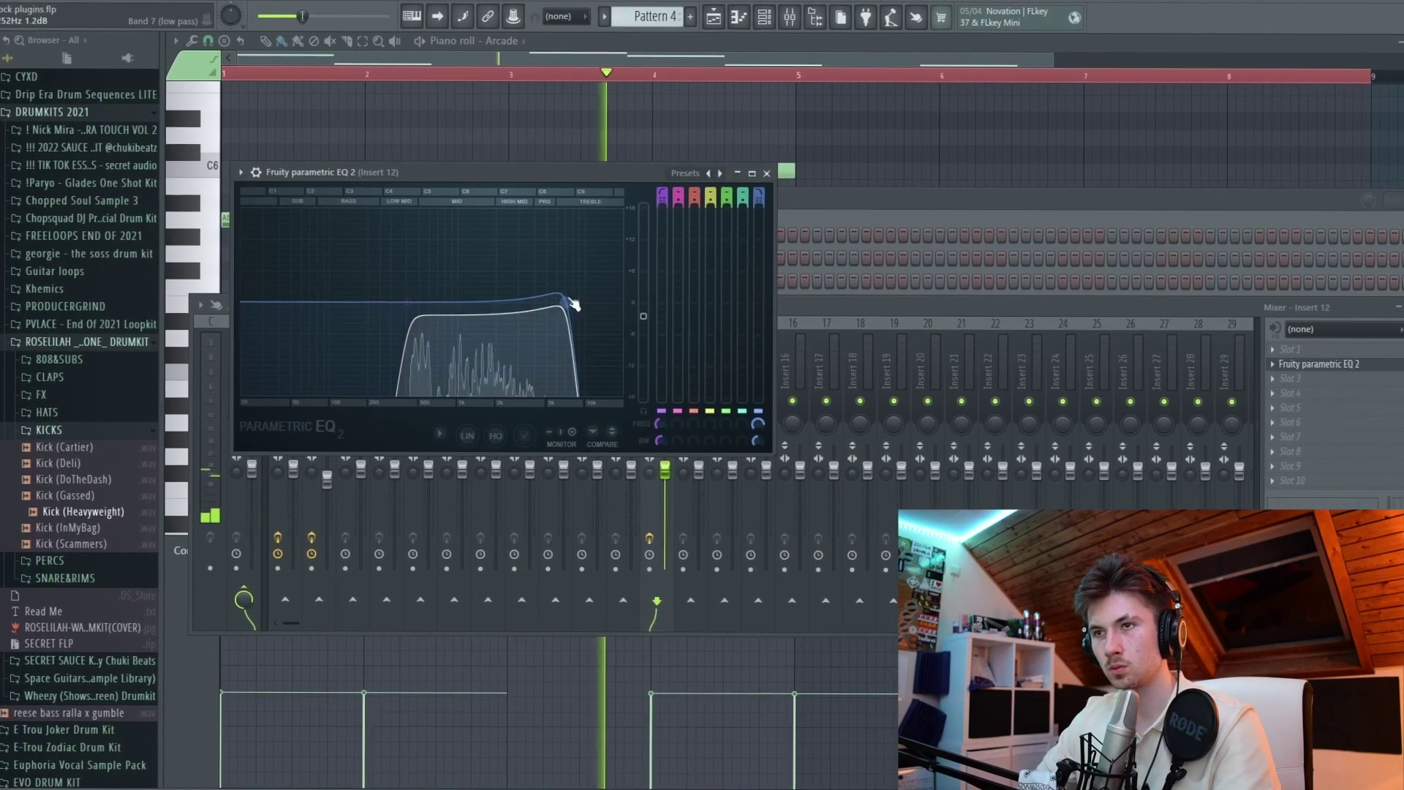
{"action": "mouse_move", "coordinate": [1291, 375]}
{"action": "left_click", "coordinate": [904, 5]}
{"action": "double_click", "coordinate": [578, 53]}
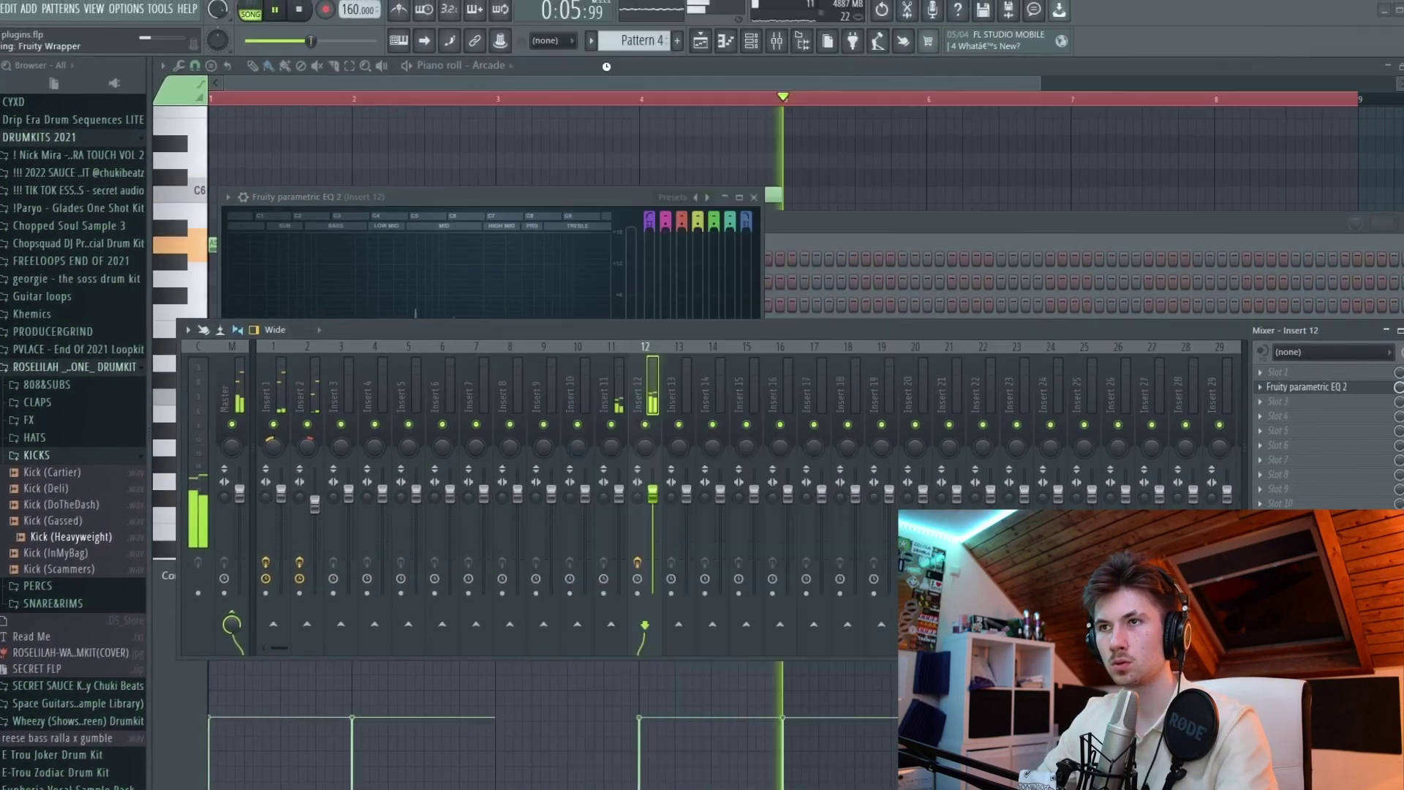
{"action": "left_click_drag", "start_coordinate": [250, 311], "coordinate": [252, 350]}
{"action": "left_click_drag", "start_coordinate": [362, 355], "coordinate": [374, 405]}
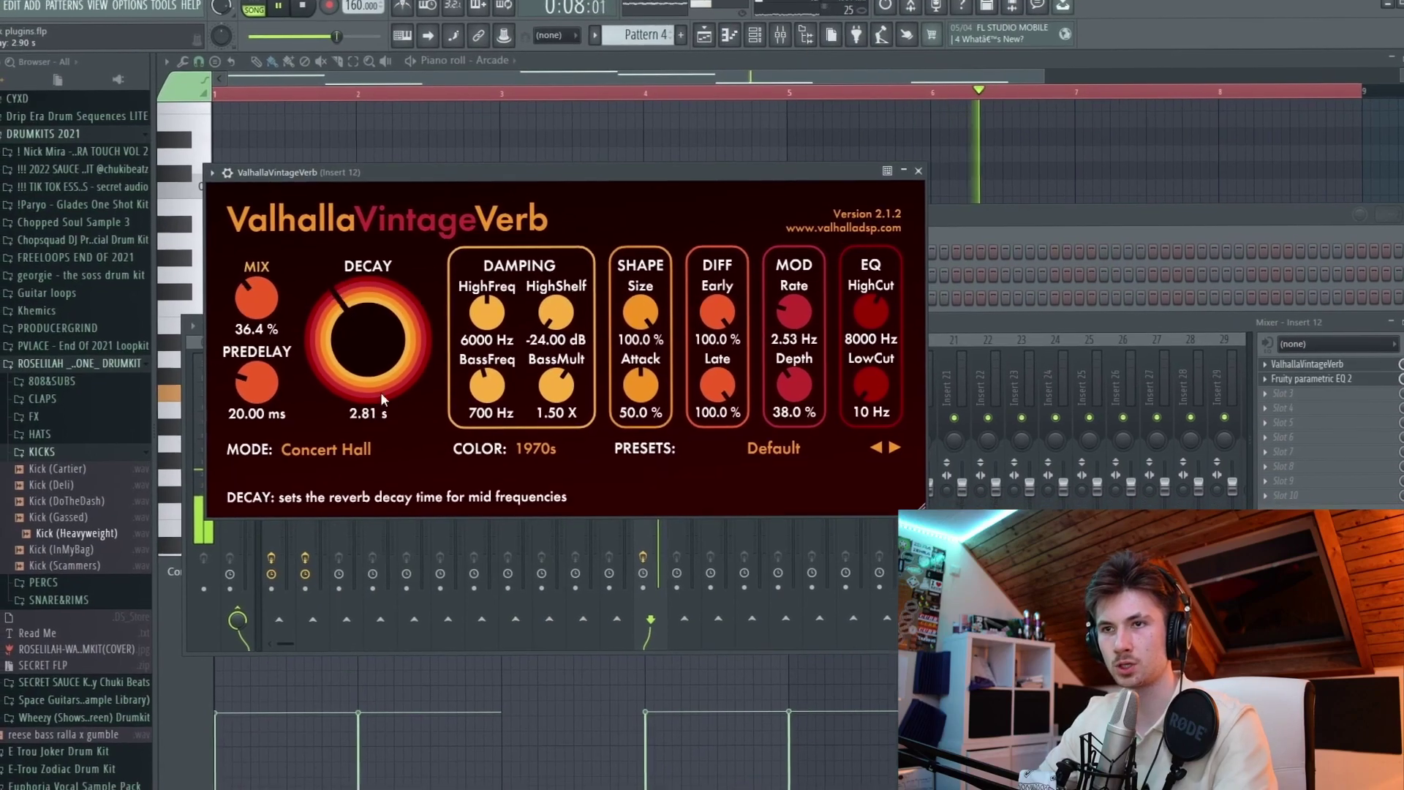
{"action": "left_click_drag", "start_coordinate": [864, 408], "coordinate": [861, 397]}
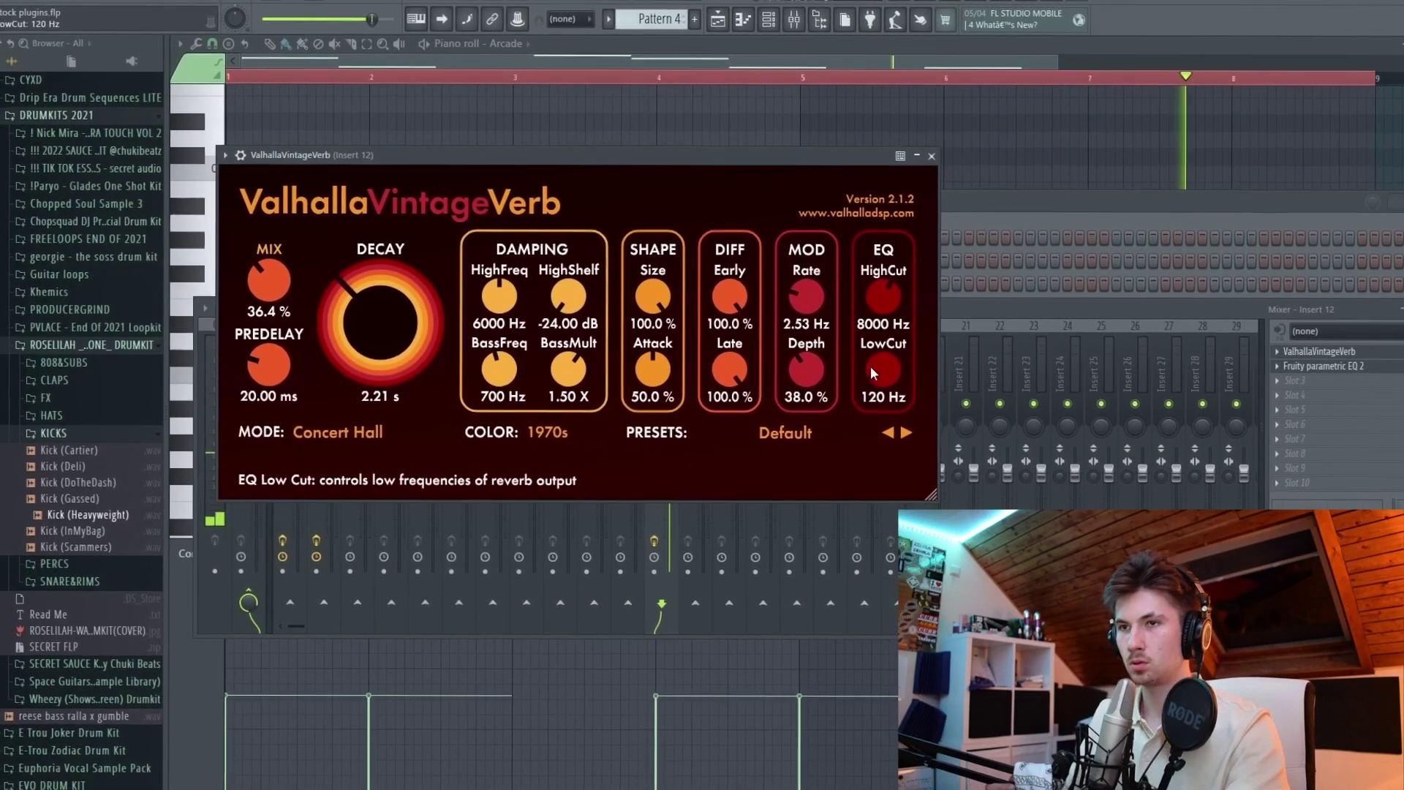